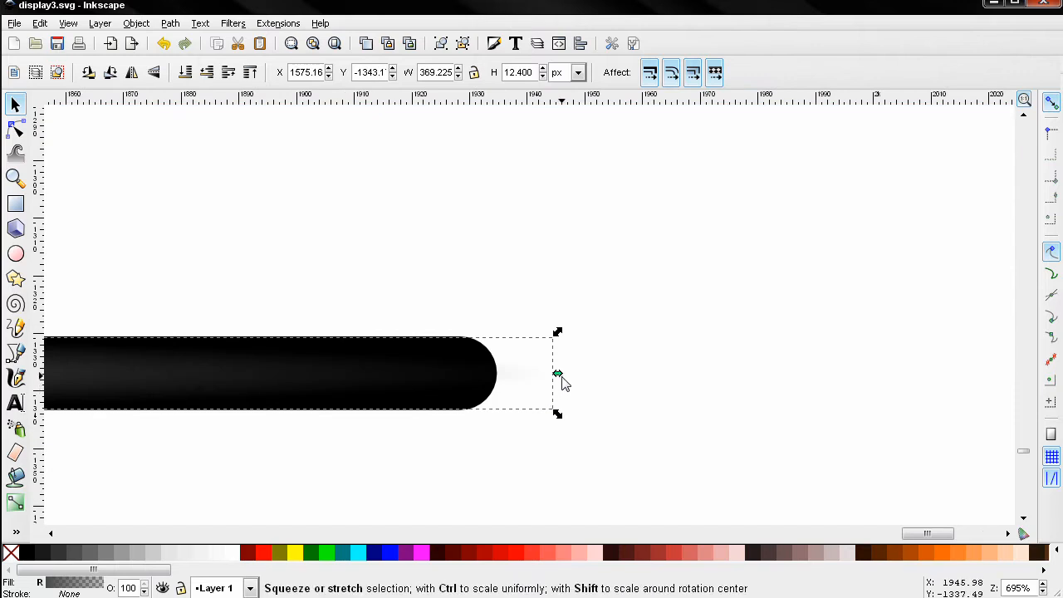
# - Narrow the gradient highlight on the monitor's base to about 355 px so it ends inside the base's rounded right end
pyautogui.moveTo(558, 375); pyautogui.dragTo(474, 373)
pyautogui.click(532, 403)
pyautogui.scroll(-1, 532, 403)
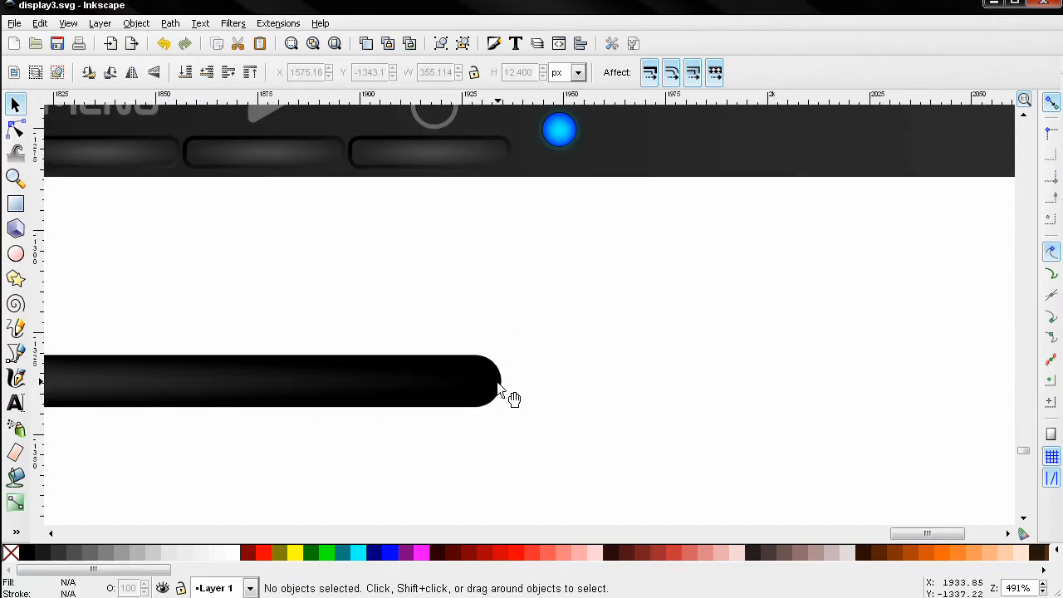
pyautogui.scroll(-4, 508, 387)
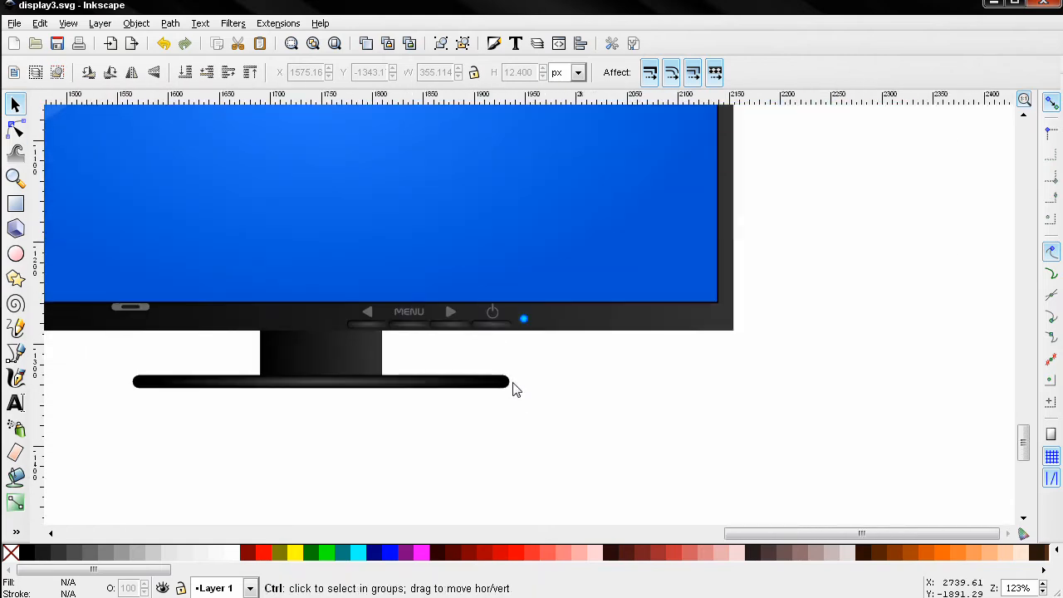
pyautogui.scroll(-2, 510, 387)
# - Draw a rectangle about 27.7 by 6.1 px on the bezel just right of the gray pill-shaped badge, and remove its stroke
pyautogui.scroll(4, 304, 363)
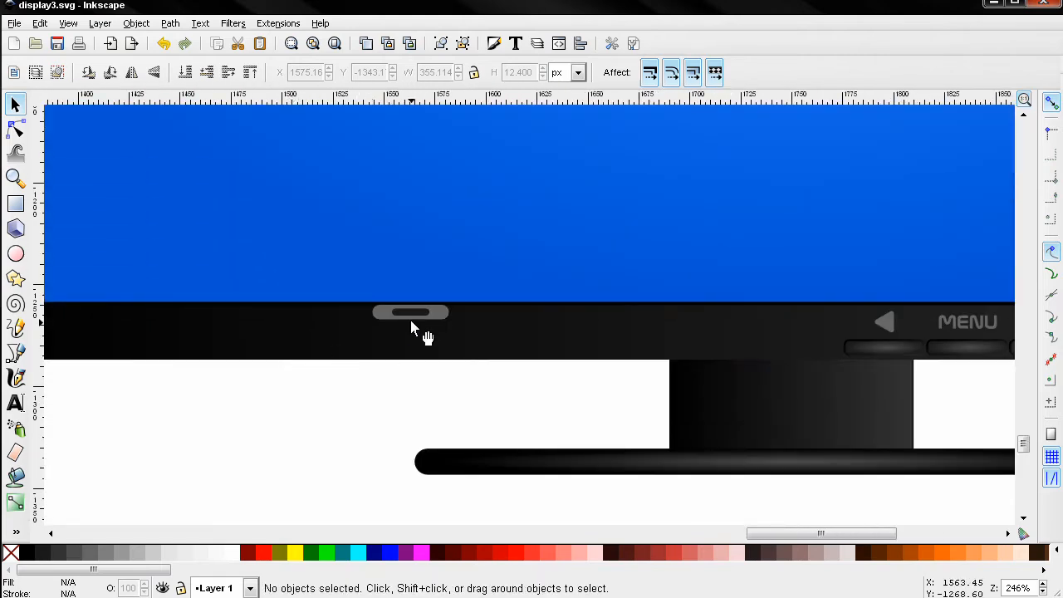
pyautogui.click(413, 320)
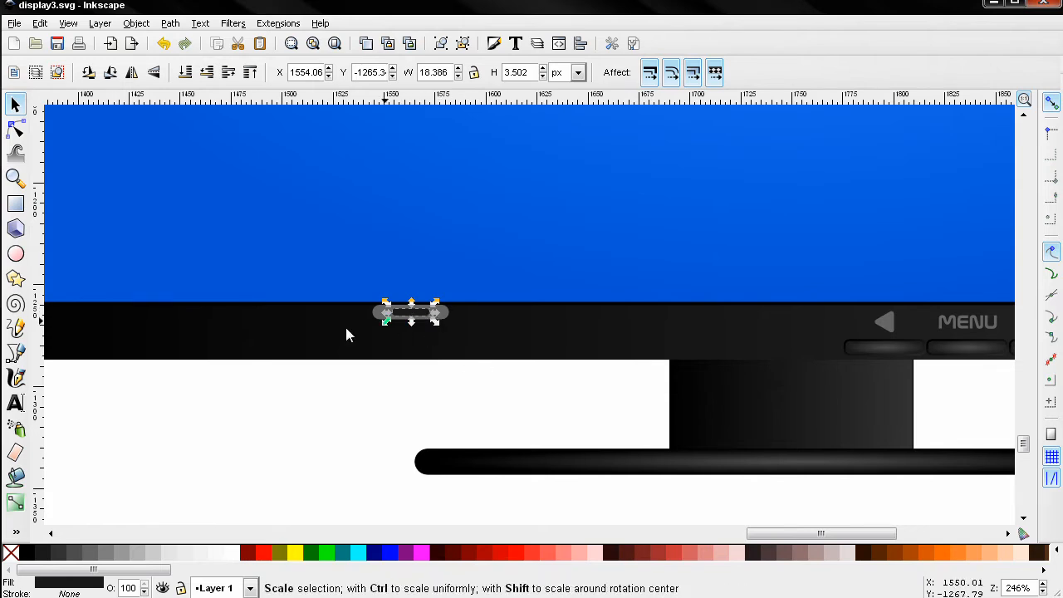
pyautogui.click(16, 205)
pyautogui.moveTo(466, 318); pyautogui.dragTo(523, 331)
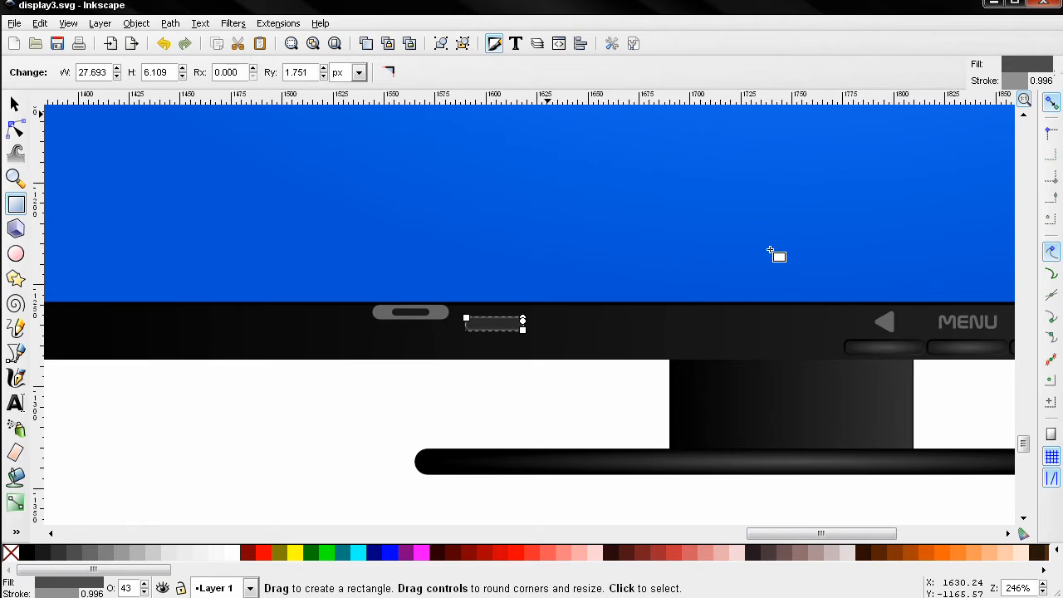
pyautogui.hotkey('ctrl', 'shift', 'f')
pyautogui.click(864, 126)
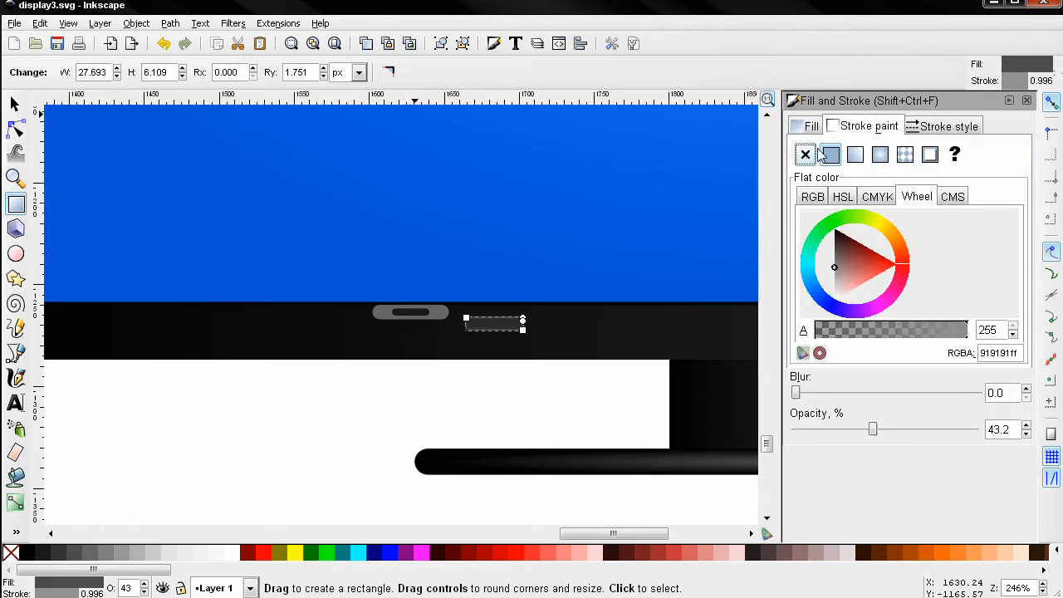
pyautogui.click(805, 154)
# - Match the new rectangle to the size of the badge's dark inner slot: width 18.386 px and height 3.502 px
pyautogui.moveTo(430, 315); pyautogui.dragTo(392, 309)
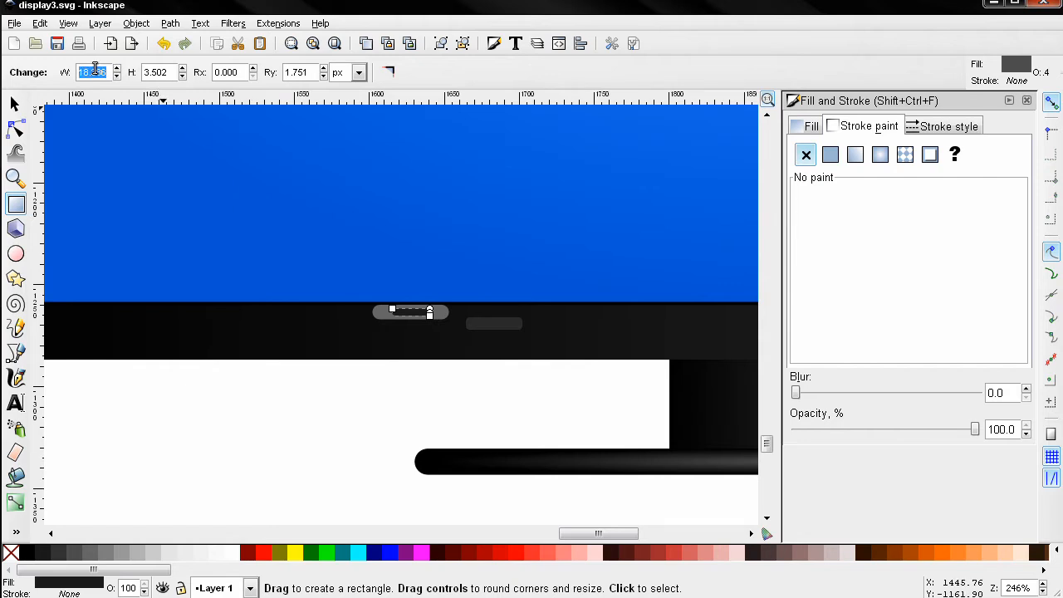
pyautogui.click(499, 324)
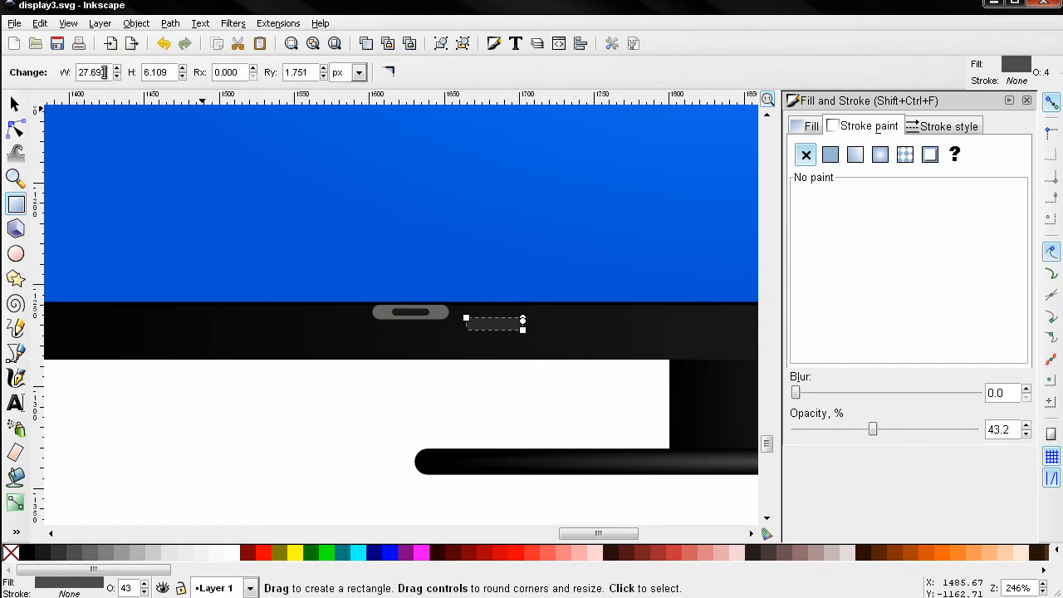
pyautogui.write('18.386')
pyautogui.press('Return')
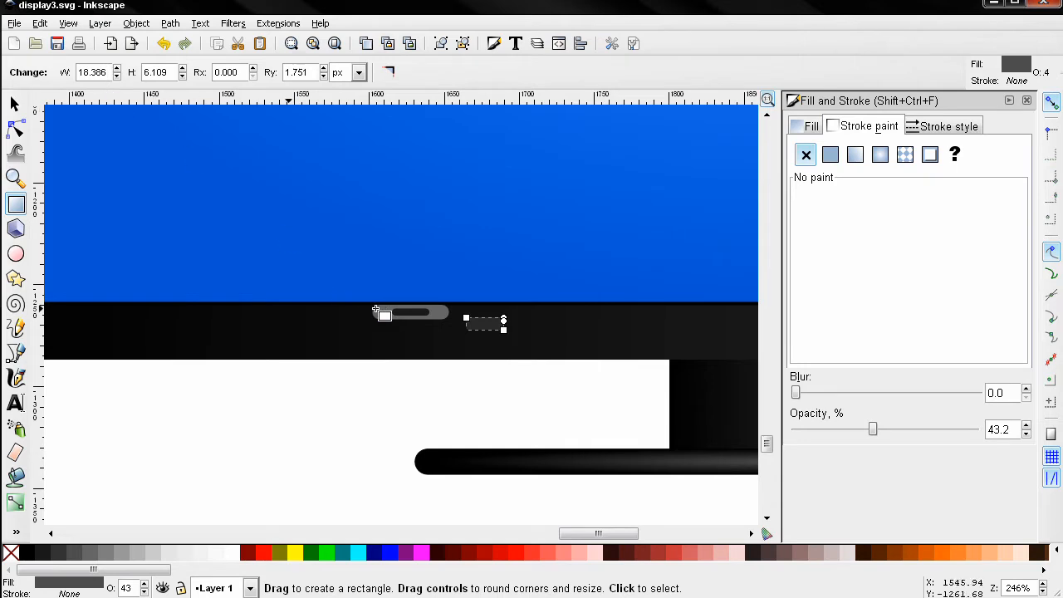
pyautogui.click(409, 311)
pyautogui.tripleClick(169, 71)
pyautogui.hotkey('ctrl', 'c')
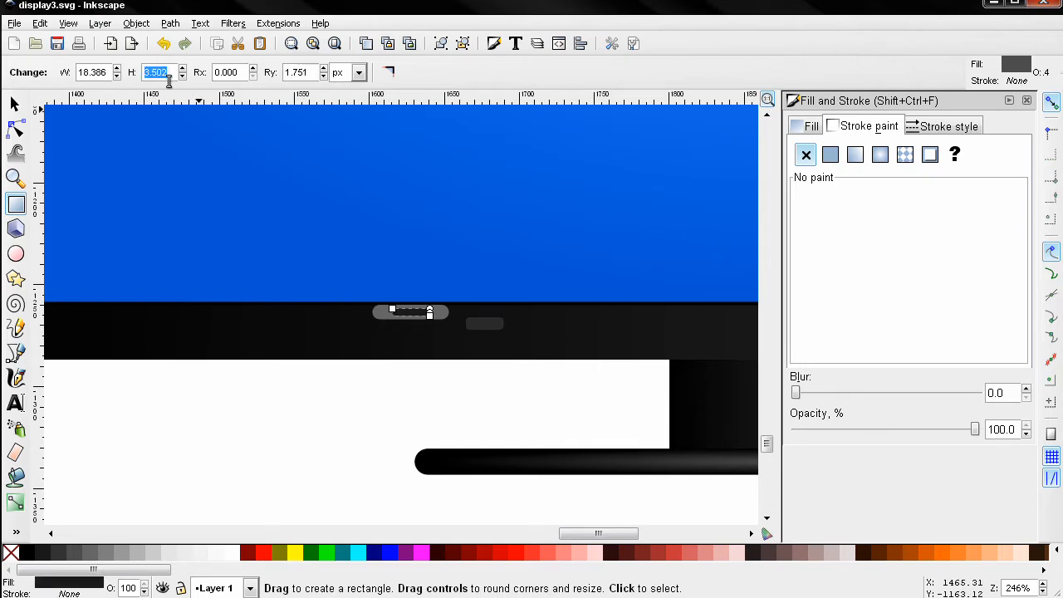
pyautogui.click(489, 326)
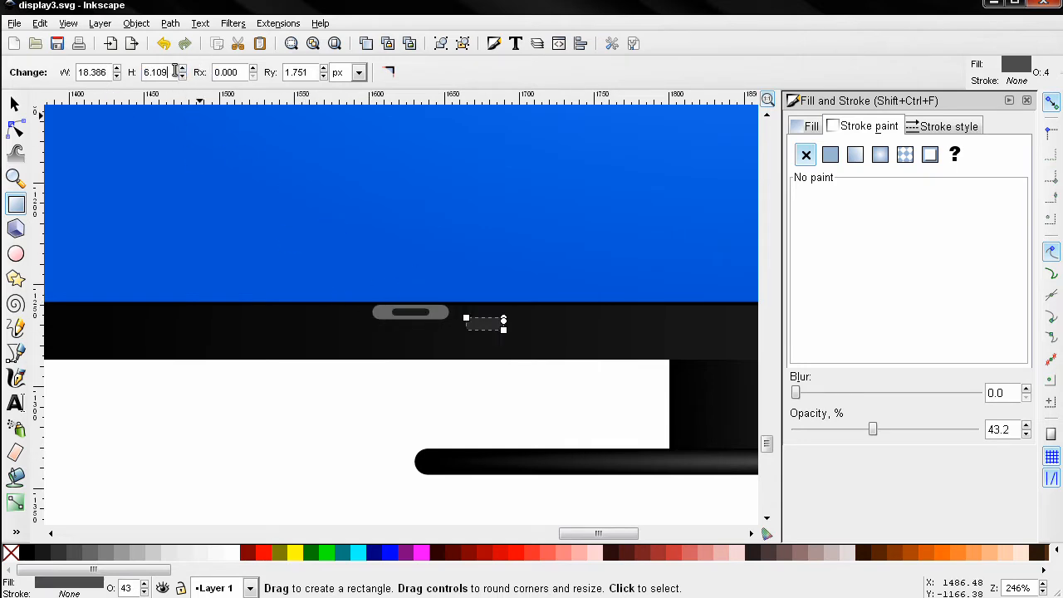
pyautogui.hotkey('ctrl', 'v')
pyautogui.press('Return')
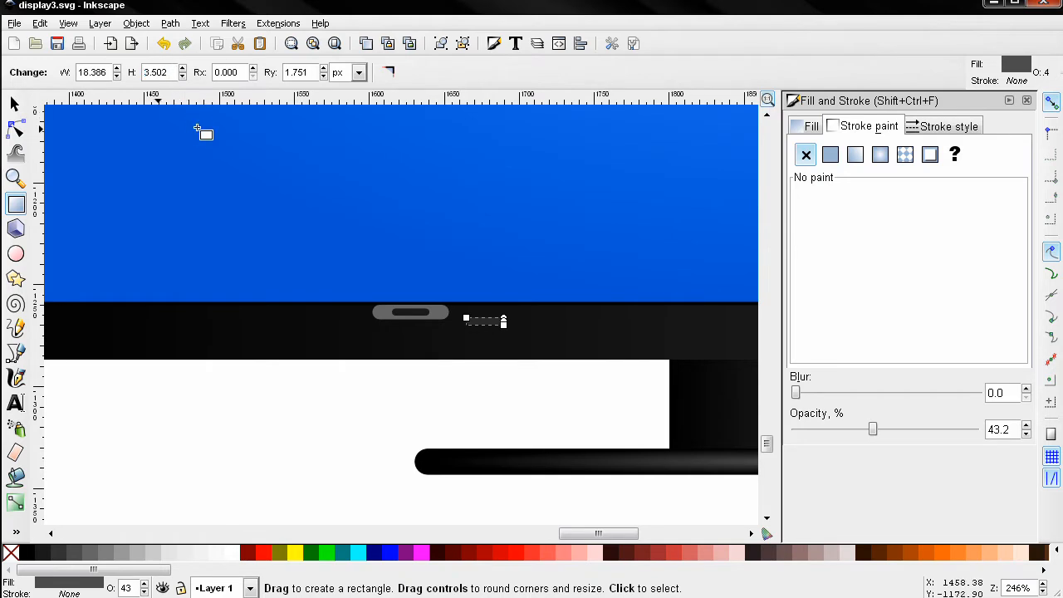
# - Fill the badge's inner slot and the new rectangle with 90% Gray, and the badge's outer pill with 60% Gray
pyautogui.click(420, 313)
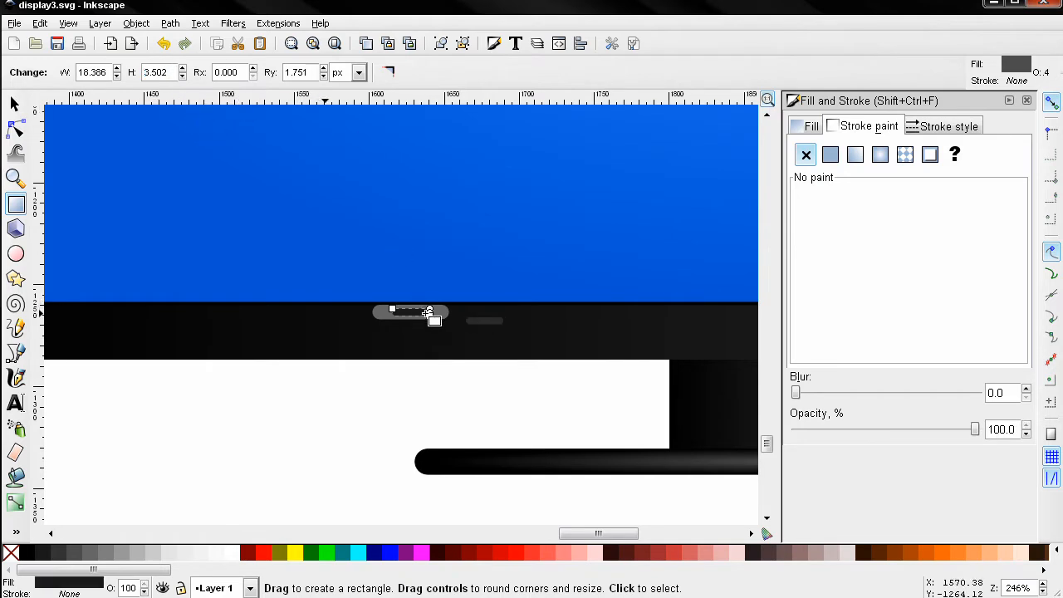
pyautogui.click(490, 322)
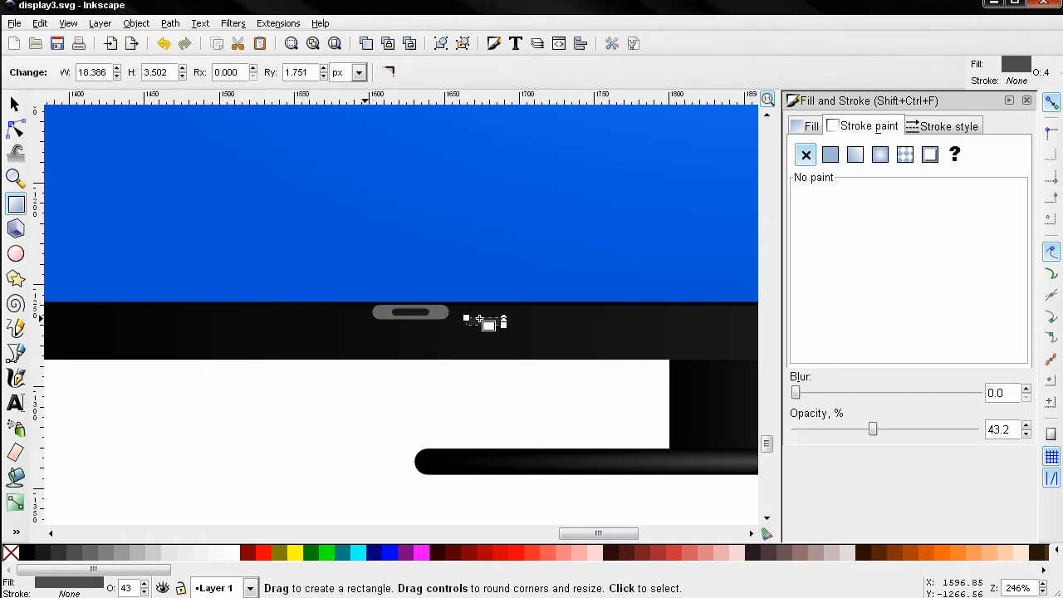
pyautogui.click(419, 313)
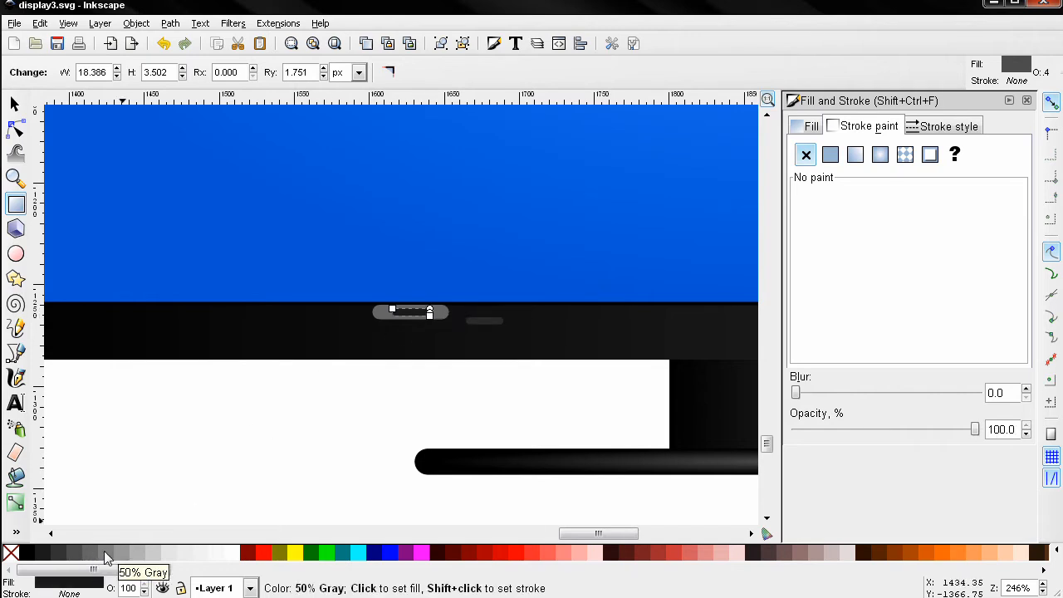
pyautogui.click(41, 553)
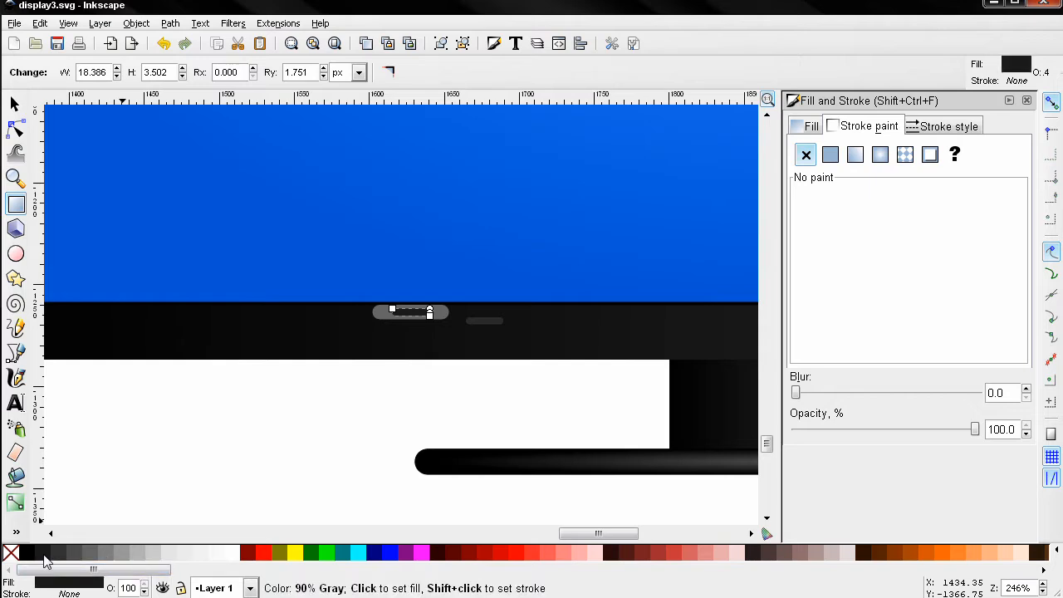
pyautogui.click(480, 322)
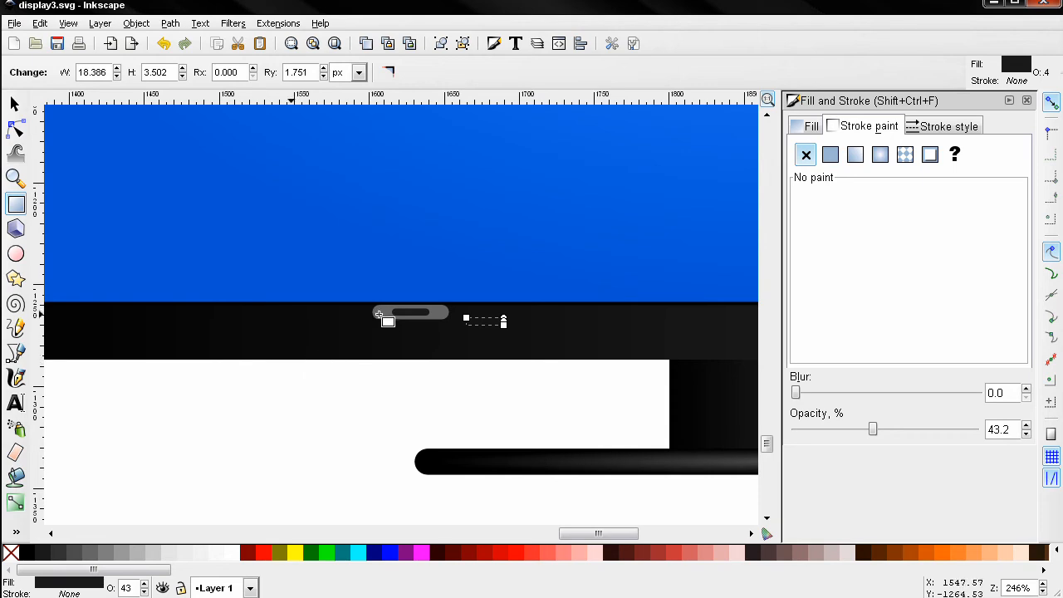
pyautogui.click(380, 314)
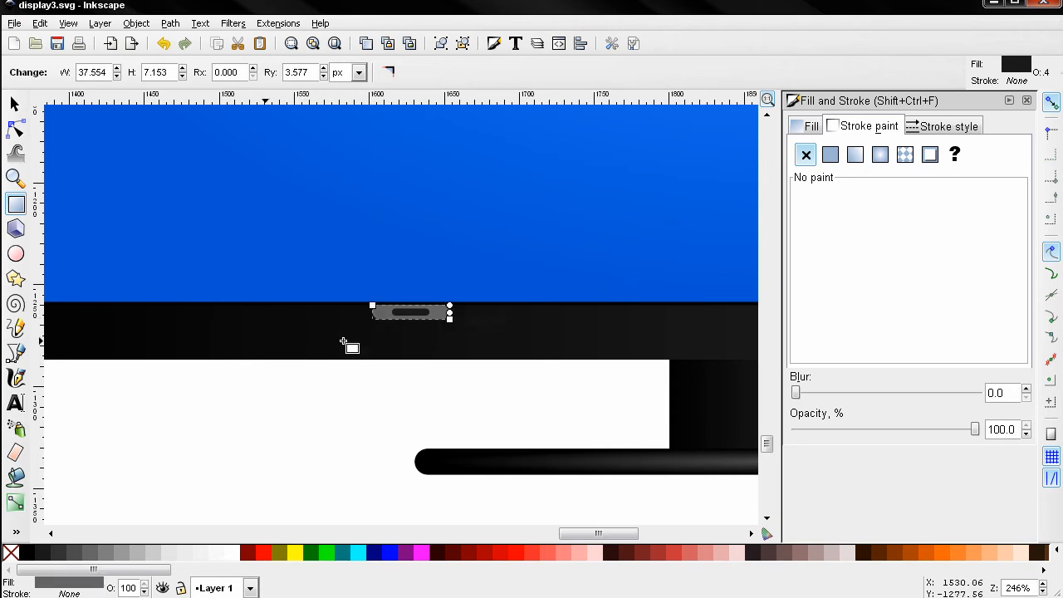
pyautogui.click(91, 555)
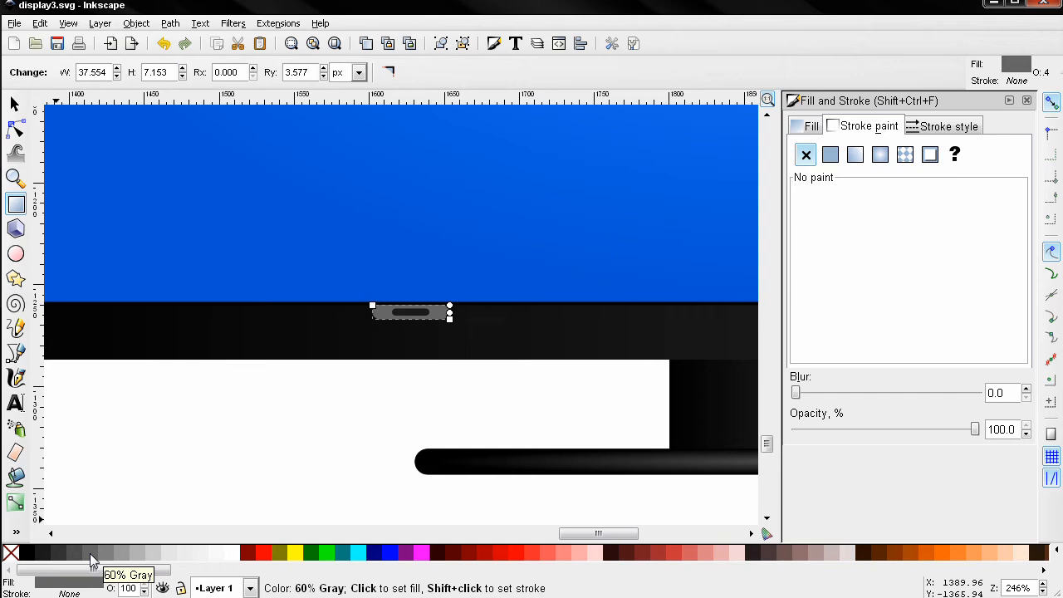
# - Delete the badge's old inner slot and move the new rectangle into its place on the gray pill
pyautogui.click(417, 312)
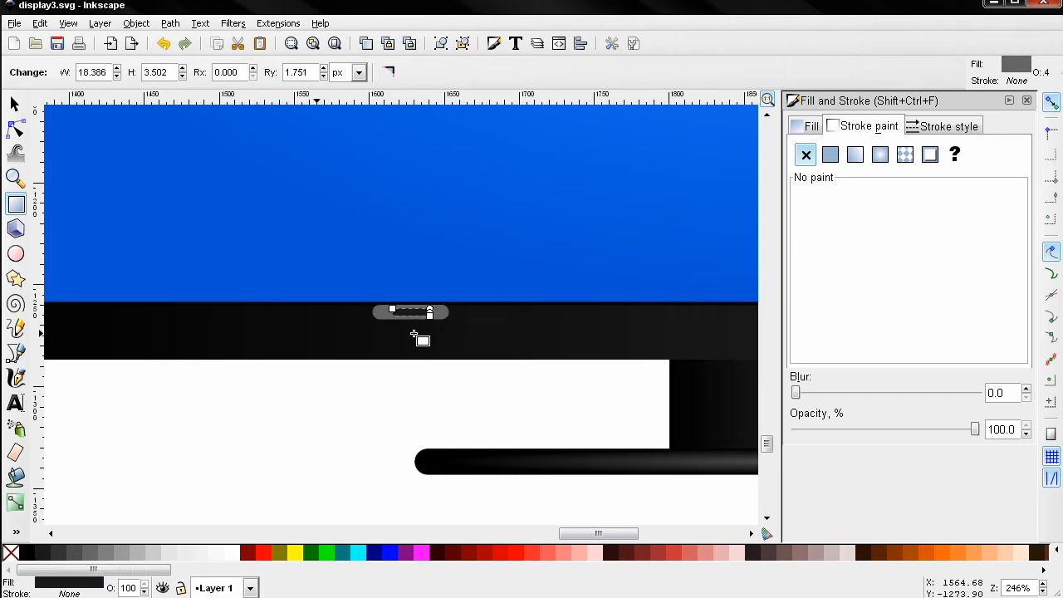
pyautogui.press('Delete')
pyautogui.click(15, 104)
pyautogui.moveTo(427, 318); pyautogui.dragTo(409, 317)
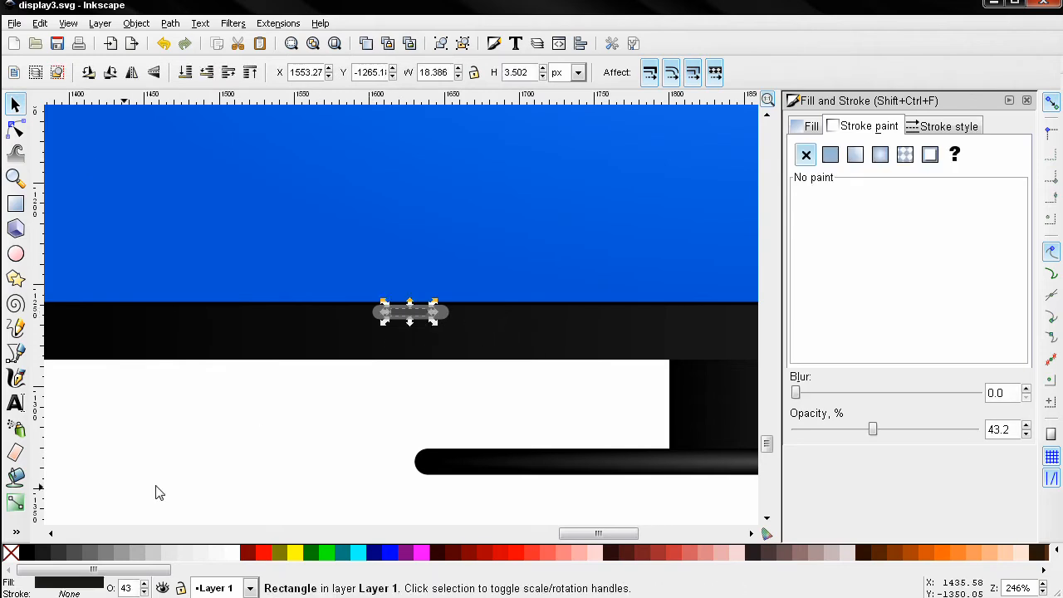
# - Set the new inner rectangle's opacity to 100% and its fill to 90% Gray
pyautogui.click(46, 559)
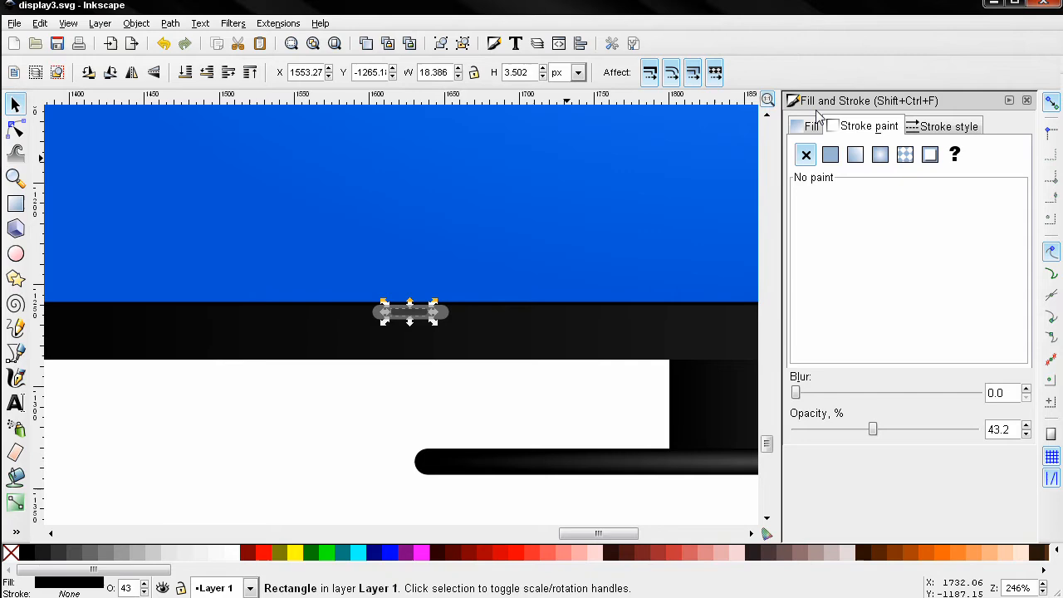
pyautogui.moveTo(872, 432); pyautogui.dragTo(977, 430)
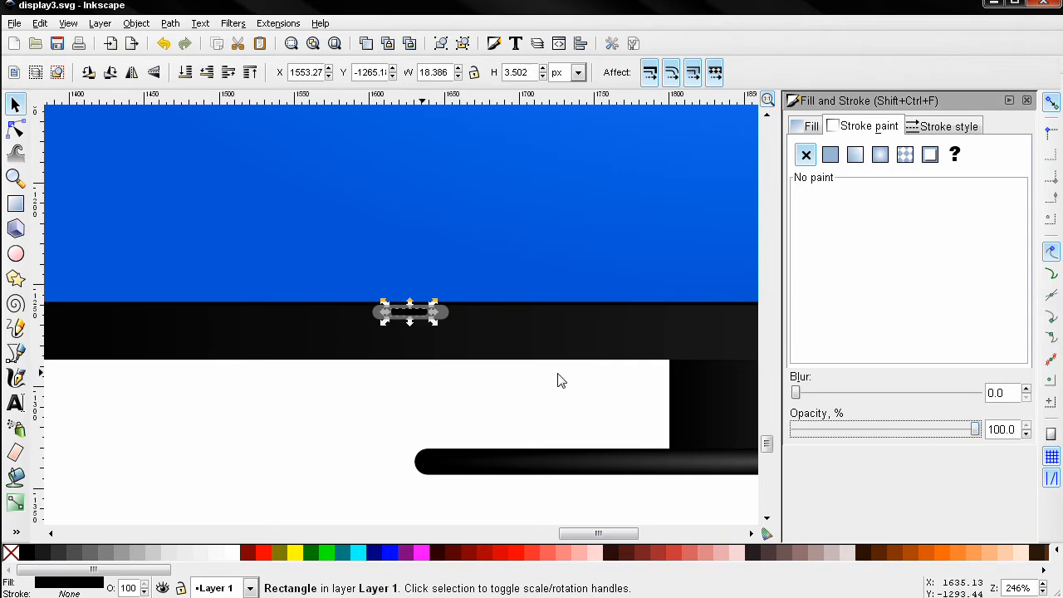
pyautogui.click(47, 555)
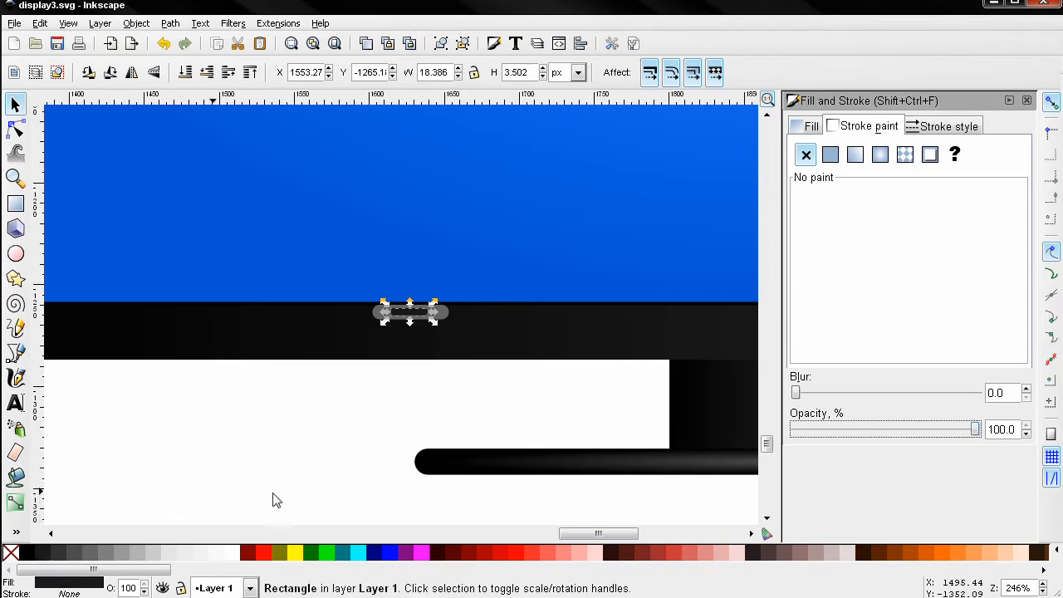
# - Center the inner rectangle on the gray pill both horizontally and vertically, and group the two shapes
pyautogui.keyDown('shift'); pyautogui.click(459, 325); pyautogui.keyUp('shift')
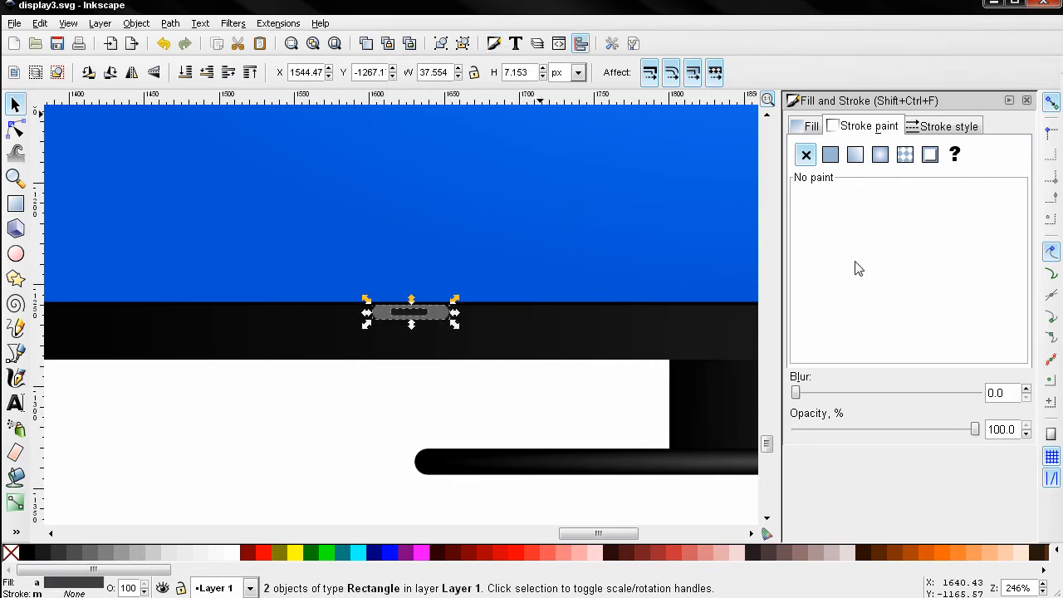
pyautogui.click(859, 181)
pyautogui.click(859, 209)
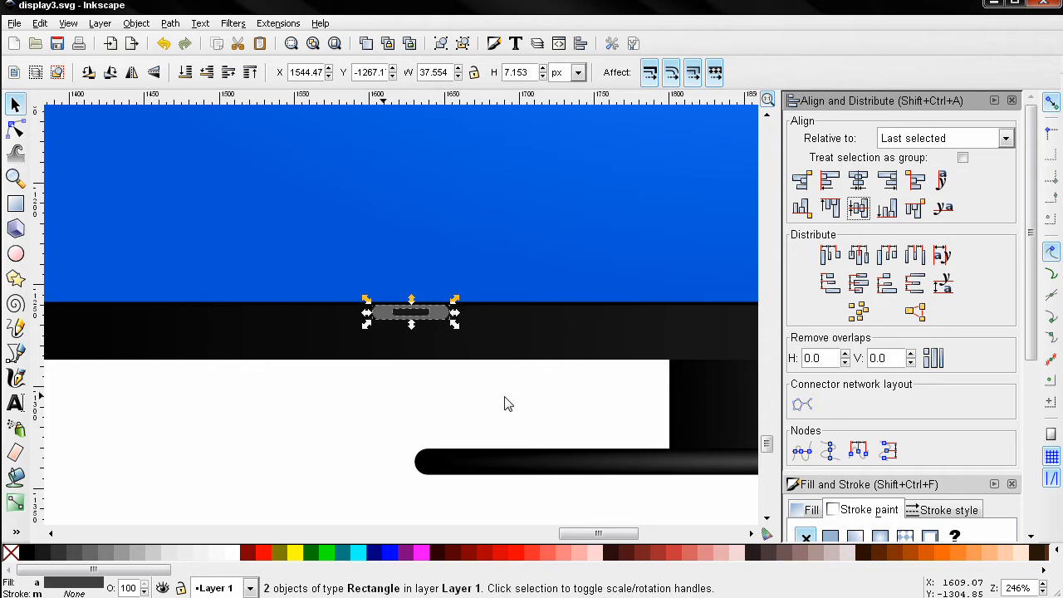
pyautogui.click(441, 43)
# - Move the badge group along the bezel to above the stand and center it on the blue screen's vertical axis
pyautogui.moveTo(428, 314); pyautogui.dragTo(768, 312)
pyautogui.moveTo(683, 369); pyautogui.dragTo(434, 398)
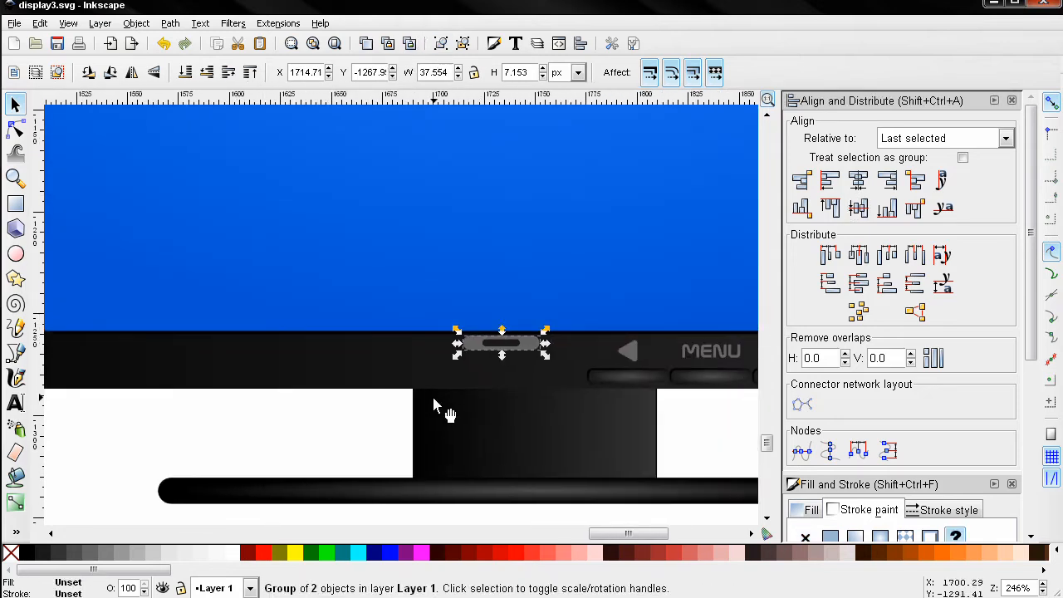
pyautogui.keyDown('shift'); pyautogui.click(434, 406); pyautogui.keyUp('shift')
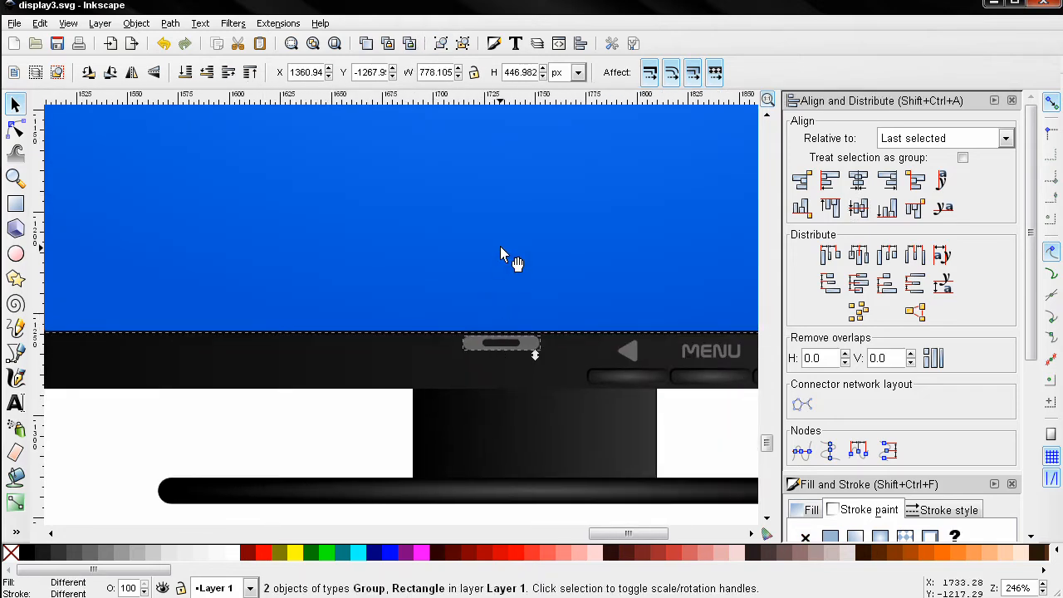
pyautogui.click(859, 189)
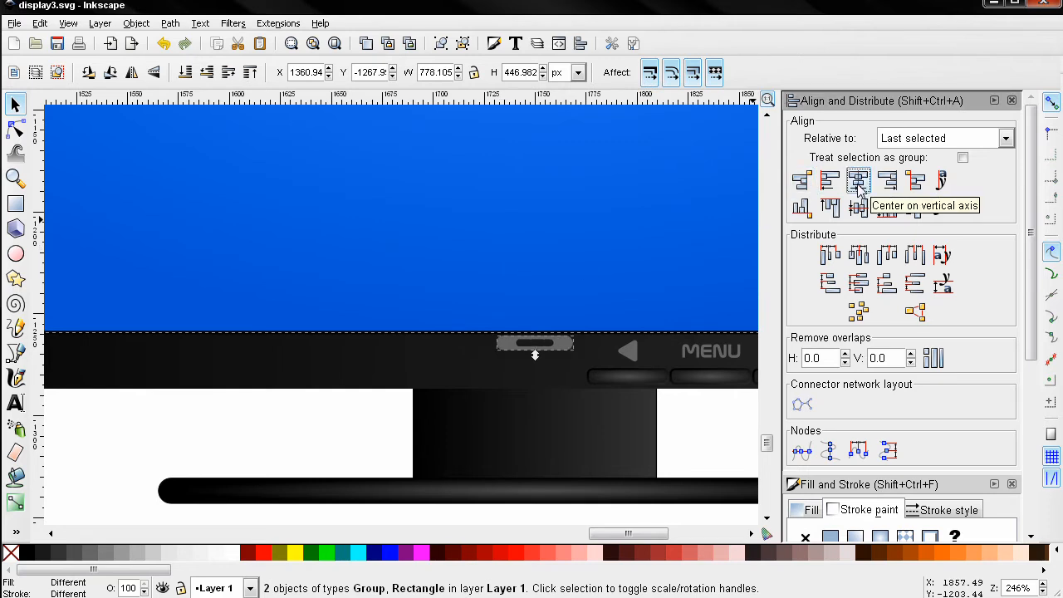
pyautogui.click(328, 448)
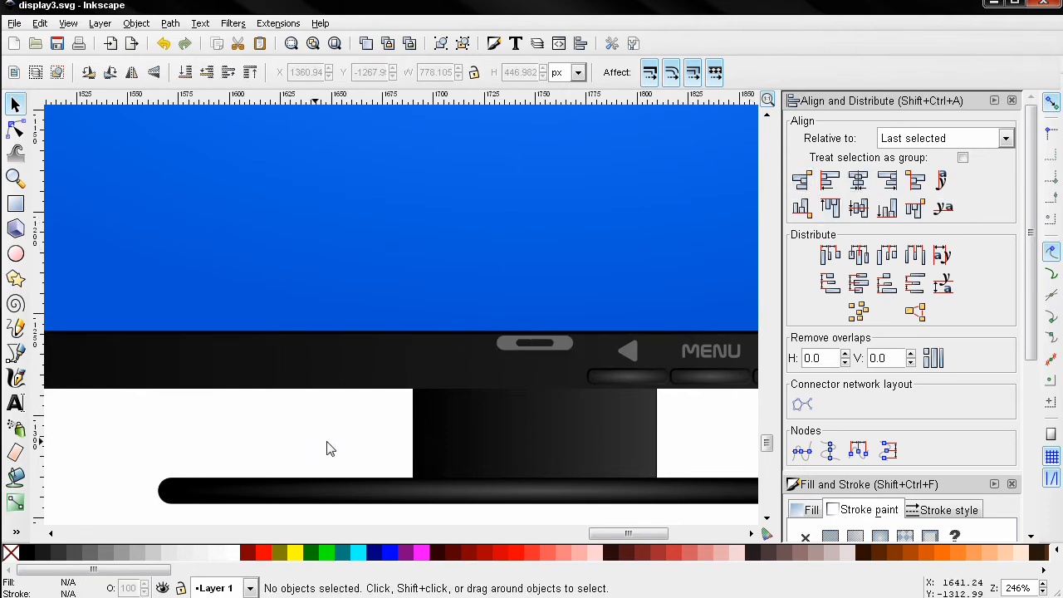
# - Nudge the badge group slightly down on the bezel
pyautogui.click(532, 349)
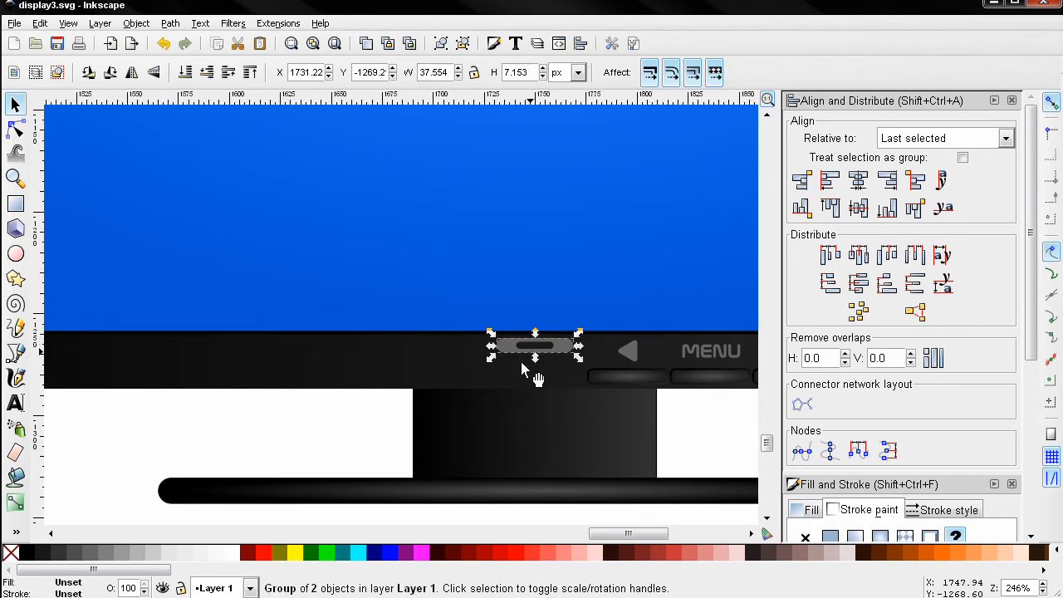
pyautogui.click(305, 456)
pyautogui.keyDown('ctrl'); pyautogui.scroll(-2, 418, 416); pyautogui.keyUp('ctrl')
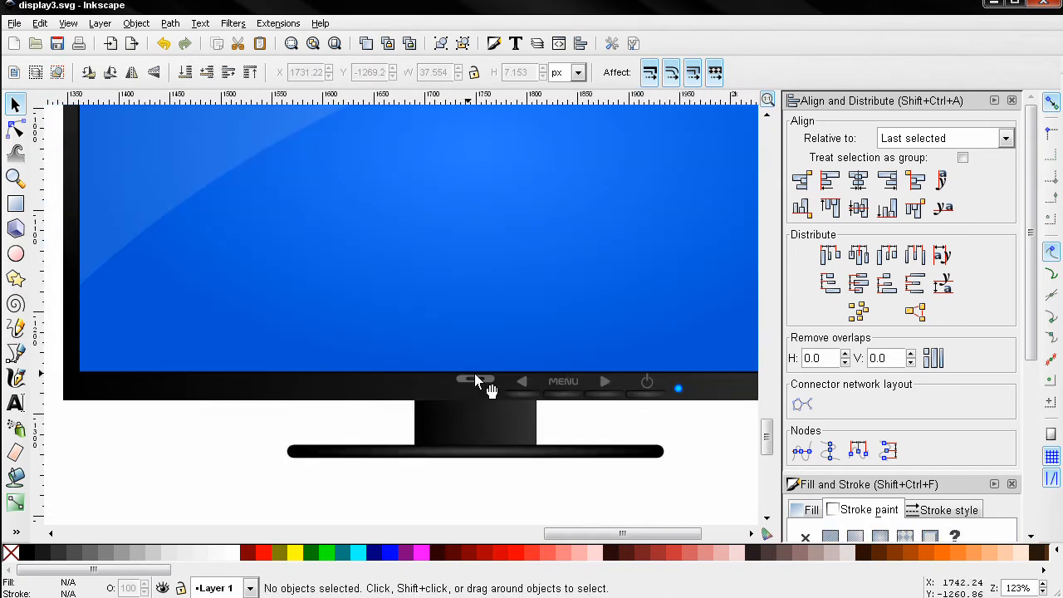
# - Draw a circle about 9.4 px wide on the bezel beside the existing power light and fill it with blue 0000ff
pyautogui.keyDown('ctrl'); pyautogui.scroll(2, 476, 380); pyautogui.keyUp('ctrl')
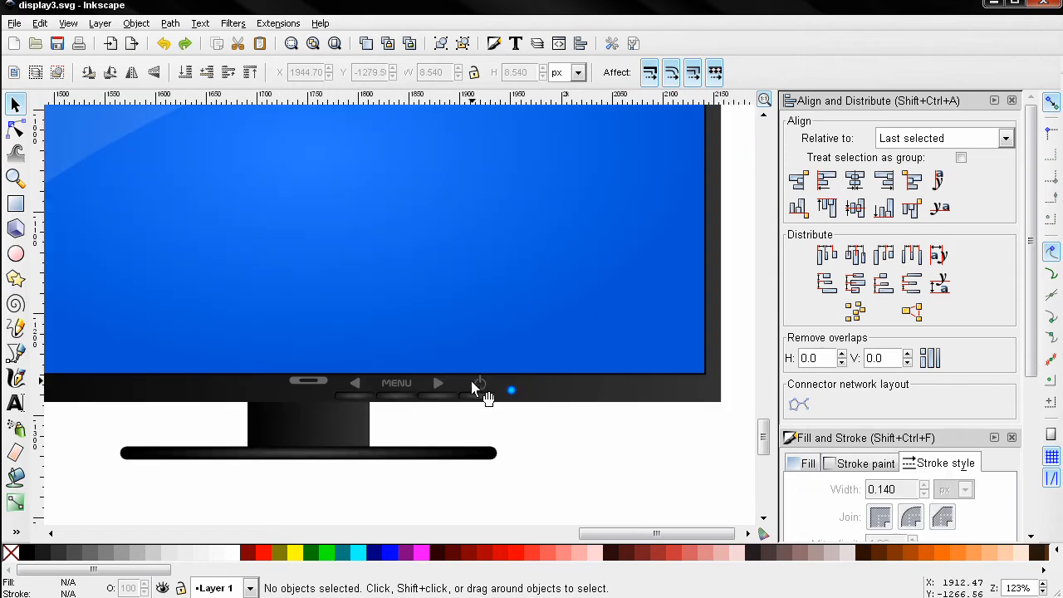
pyautogui.hscroll(1, 613, 440)
pyautogui.click(15, 253)
pyautogui.moveTo(554, 398); pyautogui.dragTo(572, 419)
pyautogui.scroll(-5, 1022, 291)
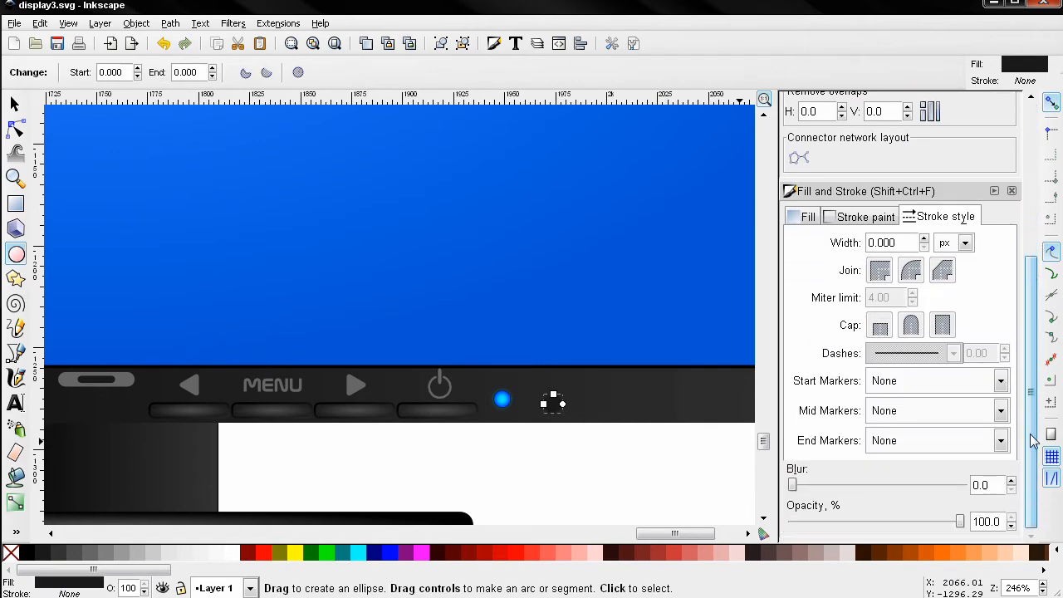
pyautogui.click(852, 231)
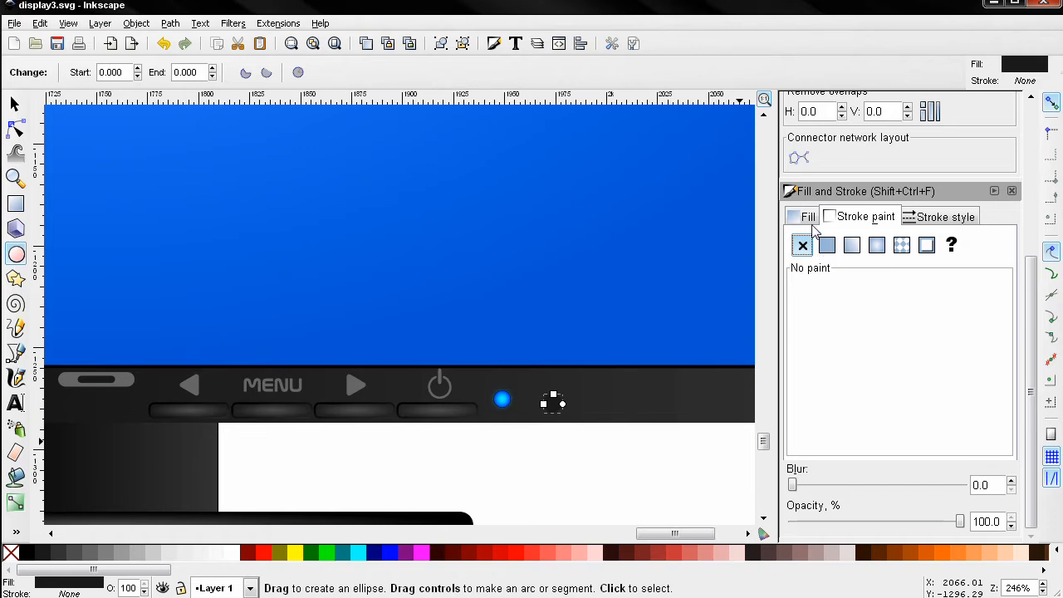
pyautogui.click(810, 222)
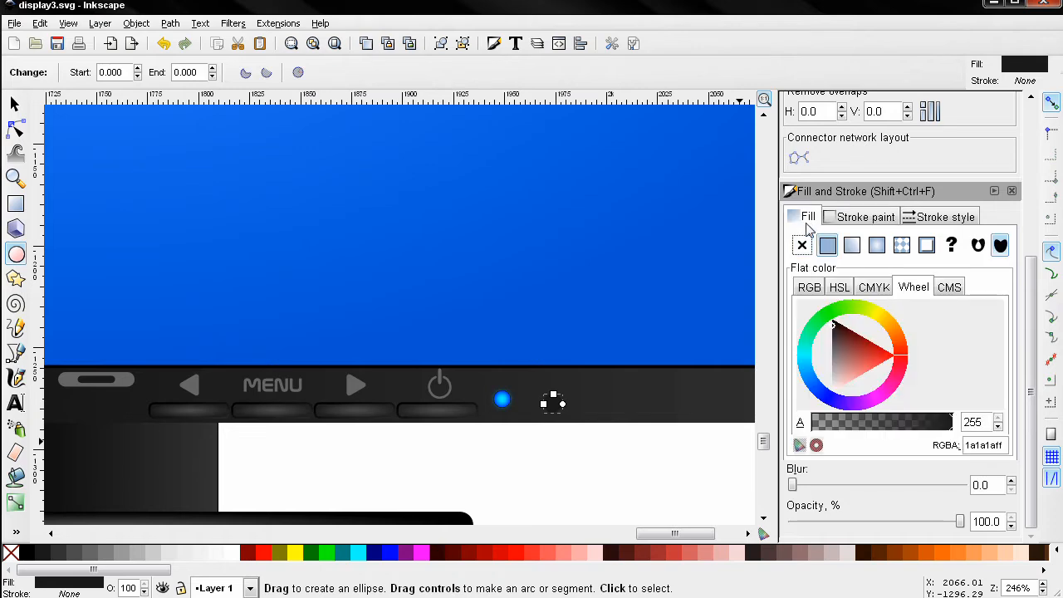
pyautogui.click(391, 552)
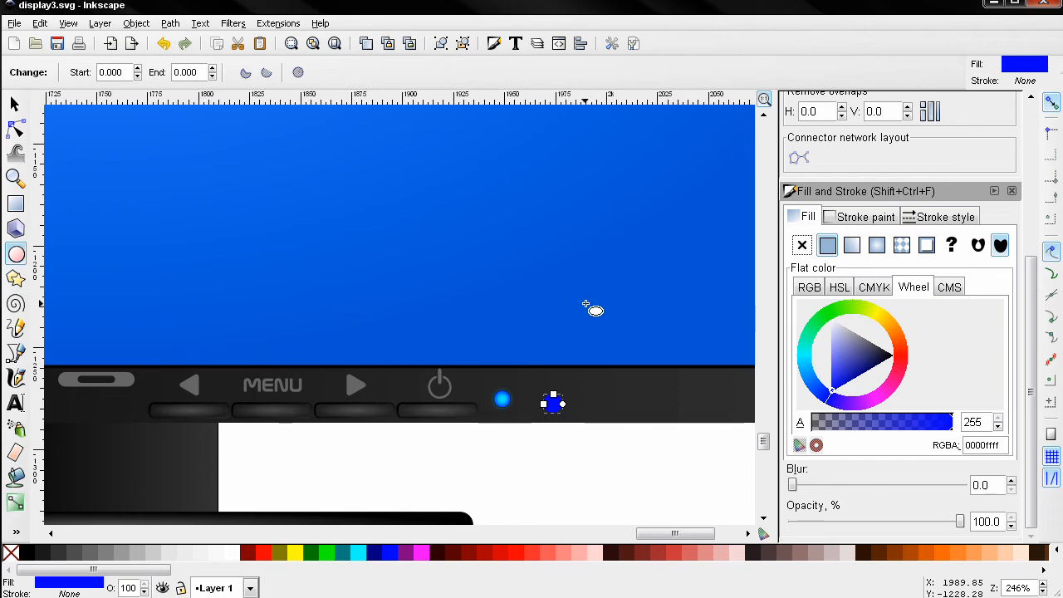
# - Lock the blue circle's proportions and set its width to 8.540 px
pyautogui.click(14, 103)
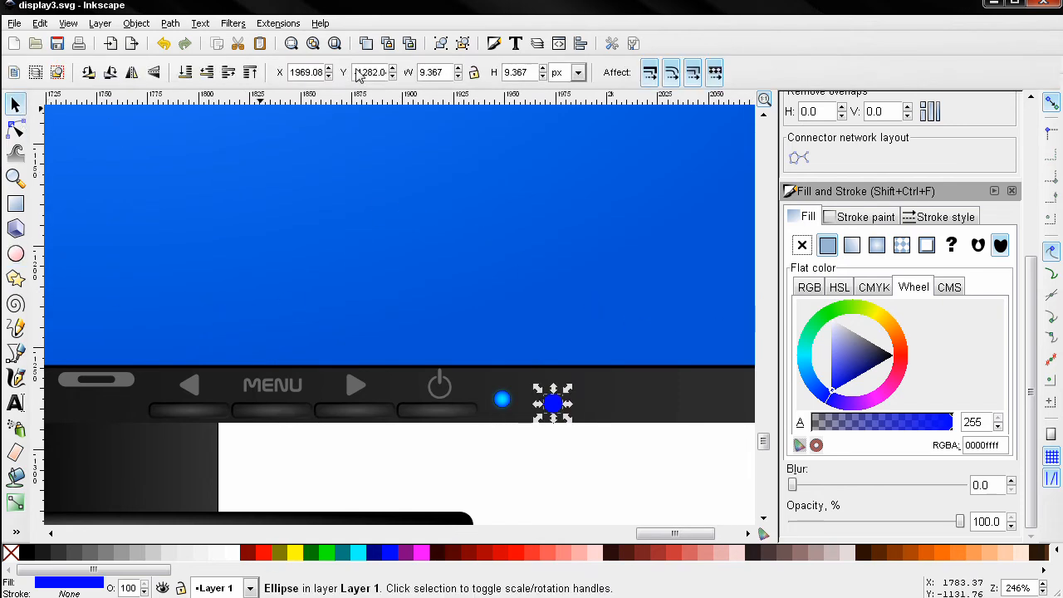
pyautogui.click(474, 72)
pyautogui.doubleClick(428, 72)
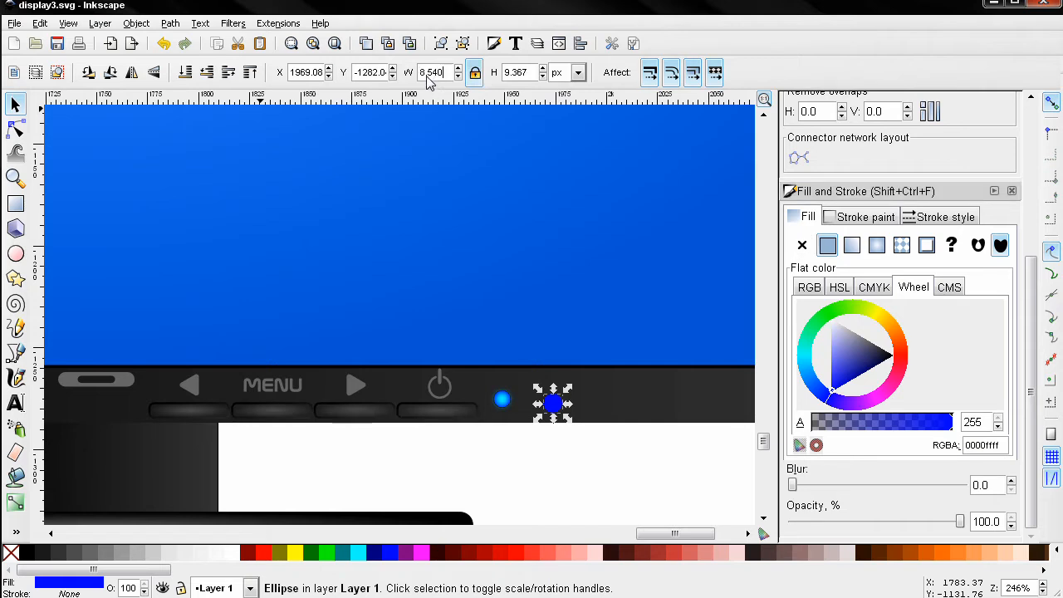
pyautogui.write('8.540')
pyautogui.press('Return')
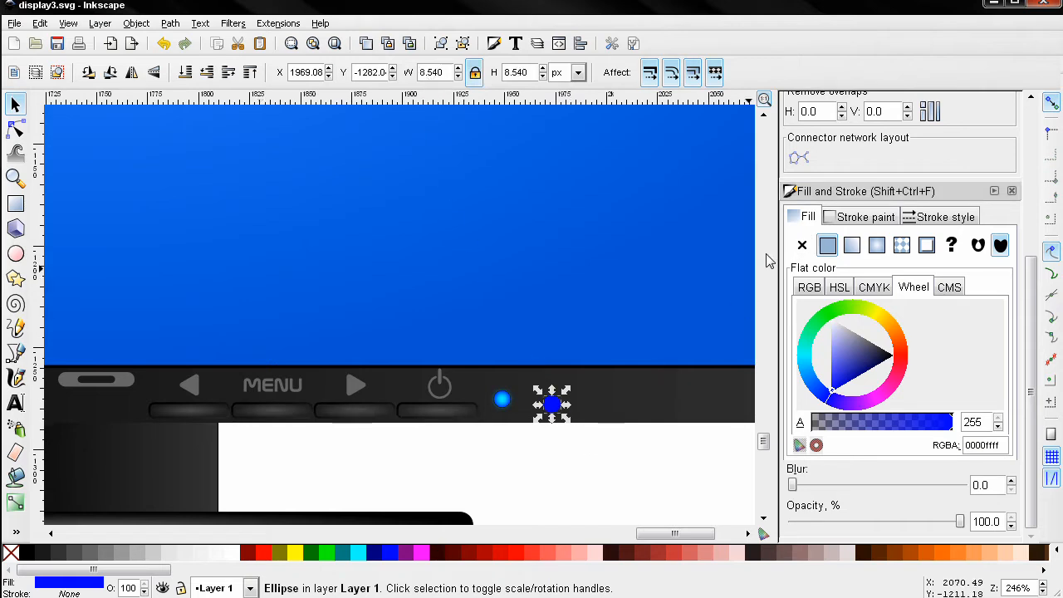
# - Give the blue circle a flat black stroke 0.140 px wide and set its overall width to 8.540 px
pyautogui.click(866, 218)
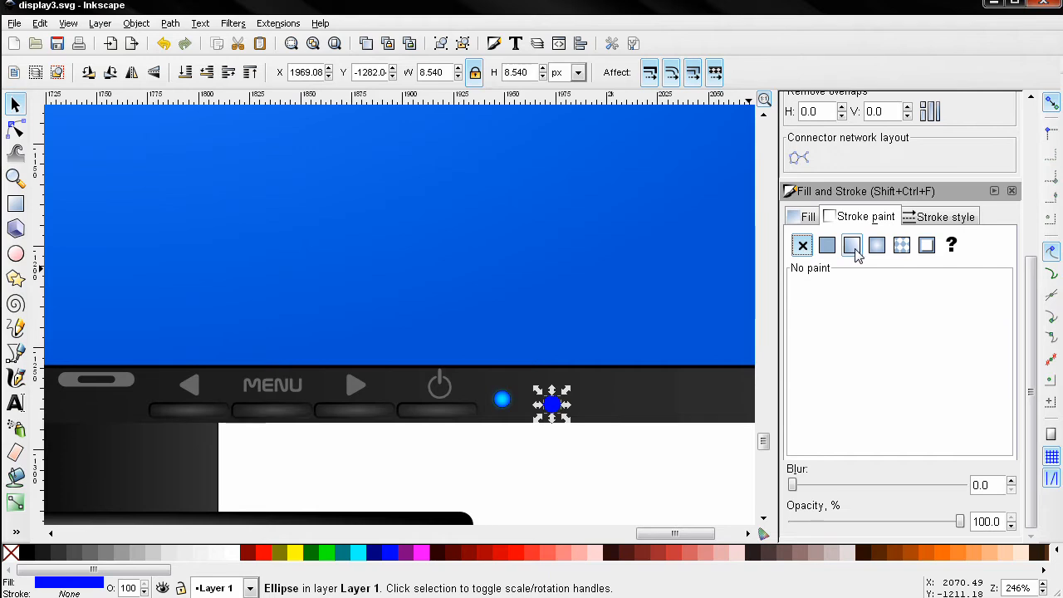
pyautogui.click(827, 246)
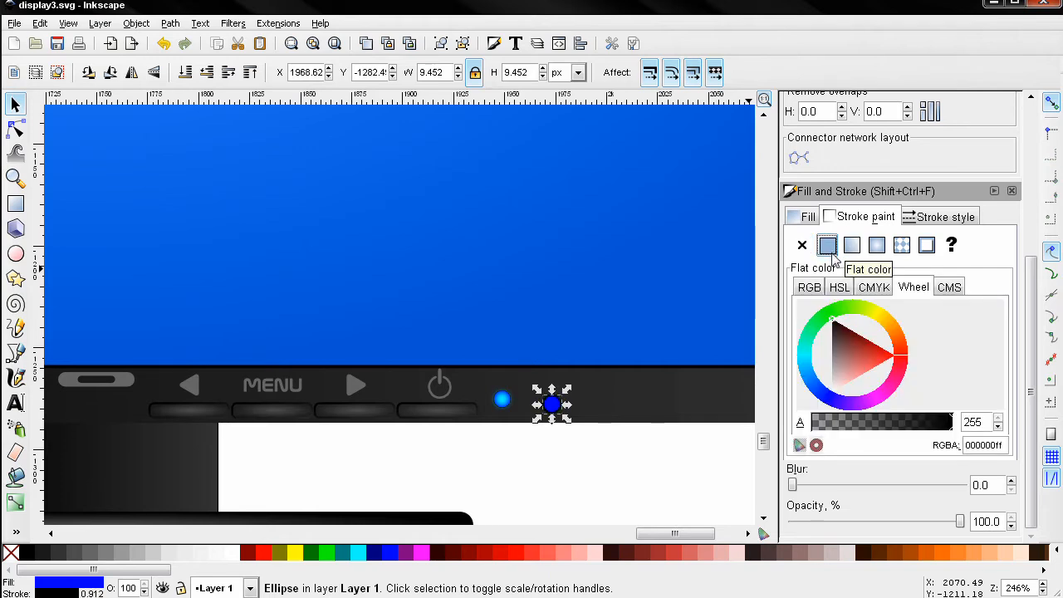
pyautogui.click(931, 217)
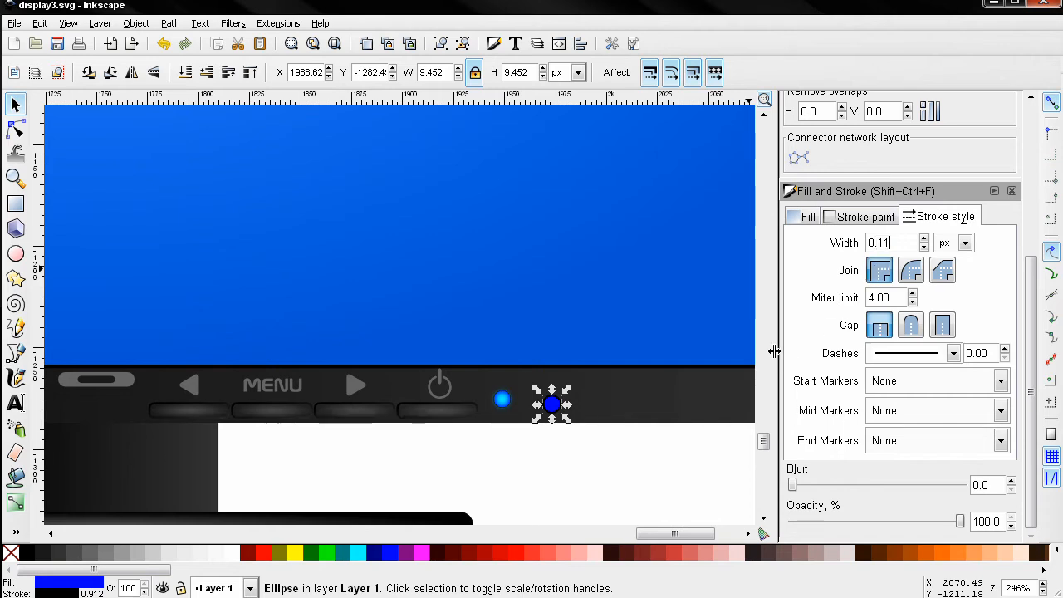
pyautogui.write('0.140')
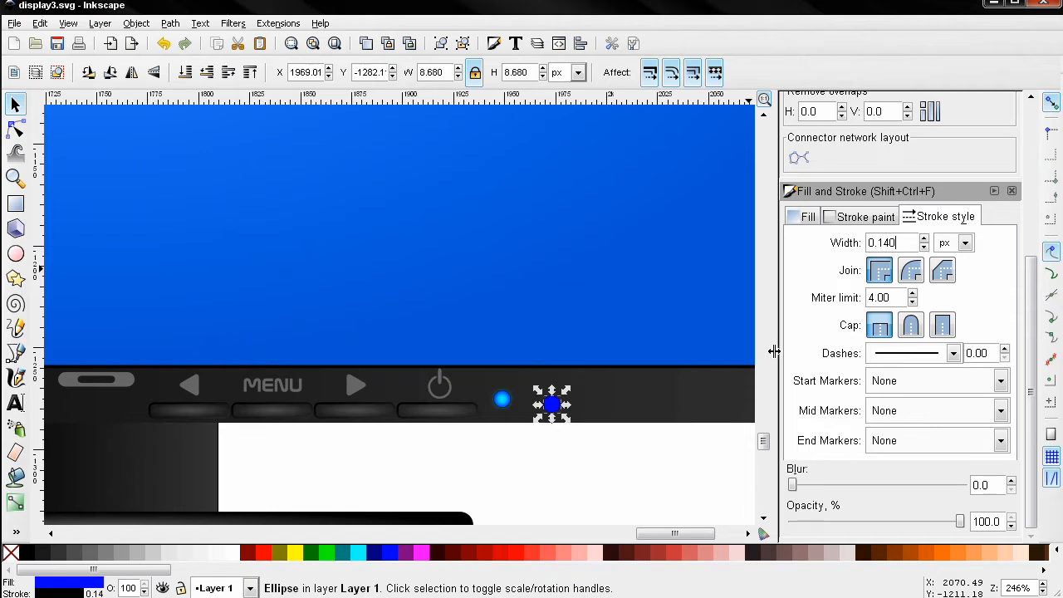
pyautogui.scroll(2, 525, 432)
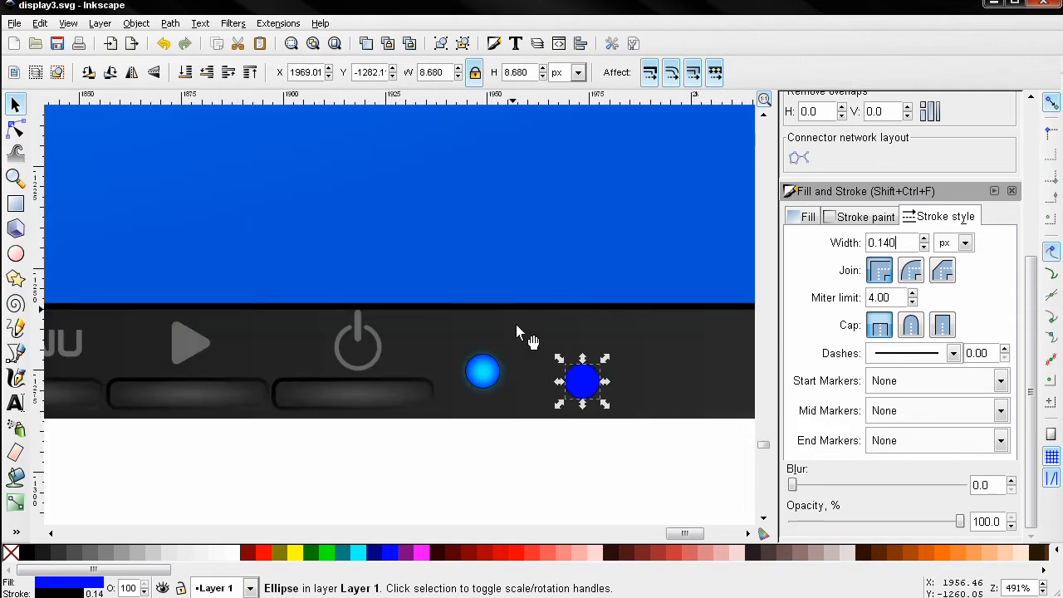
pyautogui.doubleClick(432, 73)
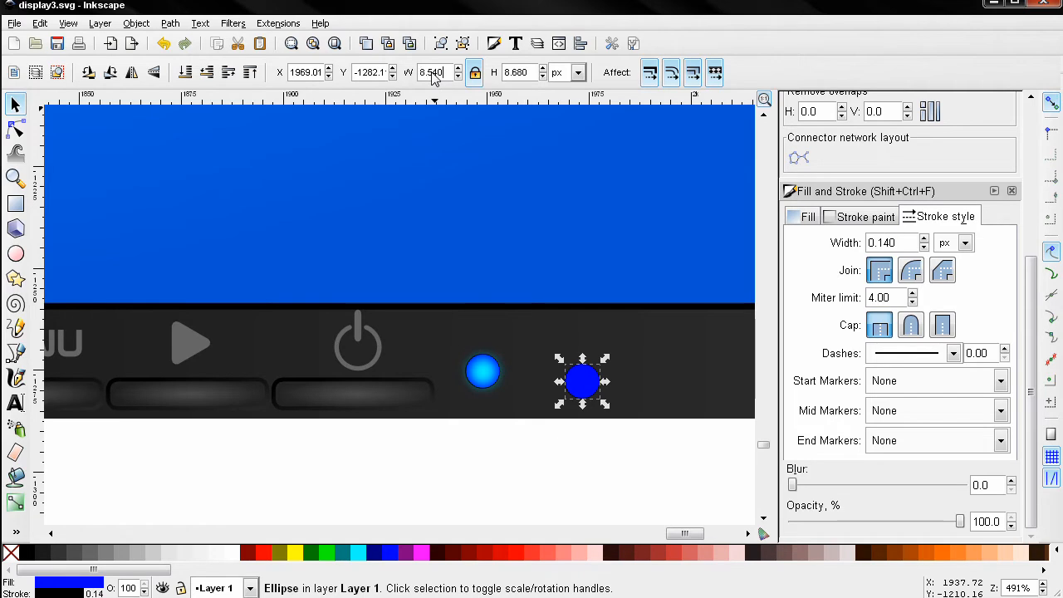
pyautogui.click(637, 430)
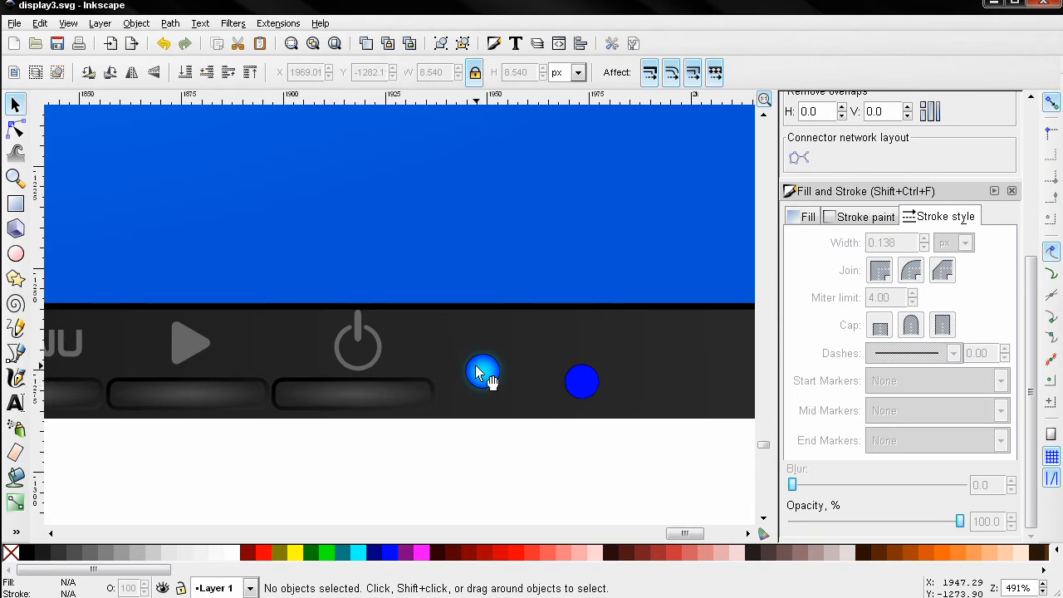
# - Remove the blue circle's stroke and duplicate it in place with a cyan 00ffff fill
pyautogui.click(591, 394)
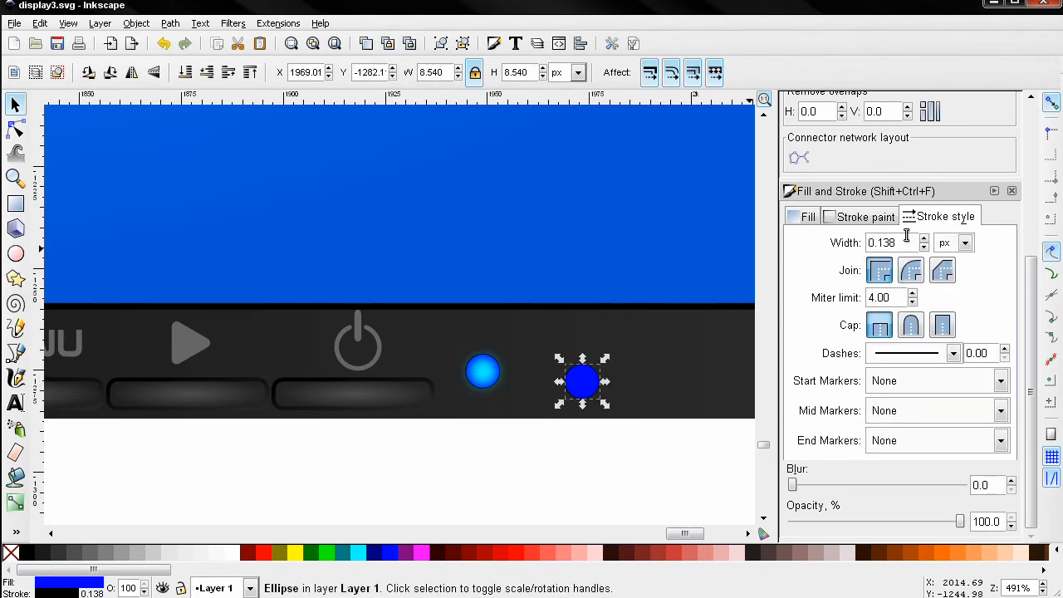
pyautogui.click(872, 221)
pyautogui.click(802, 220)
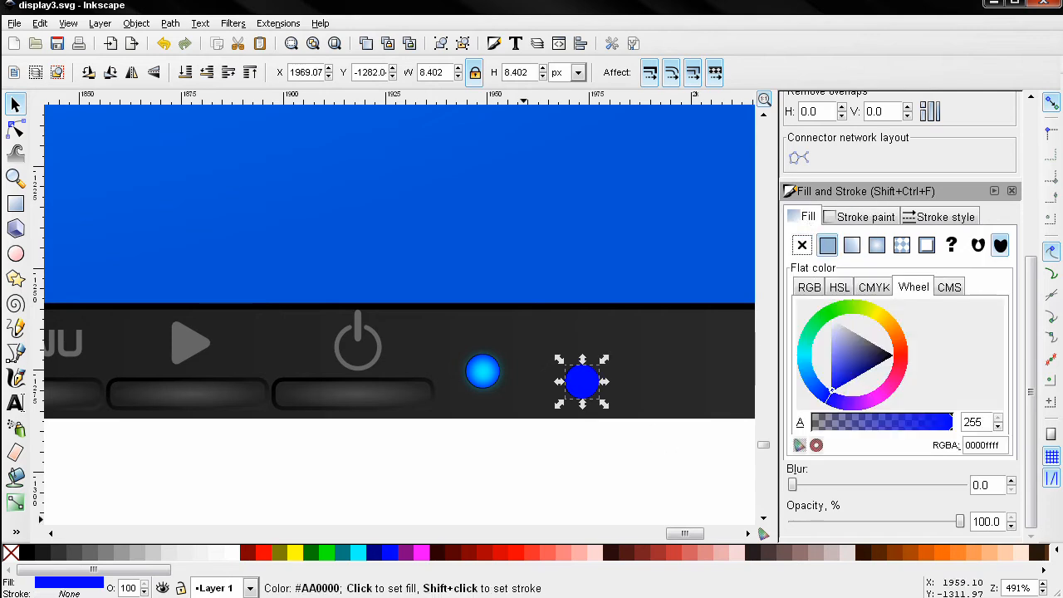
pyautogui.click(358, 553)
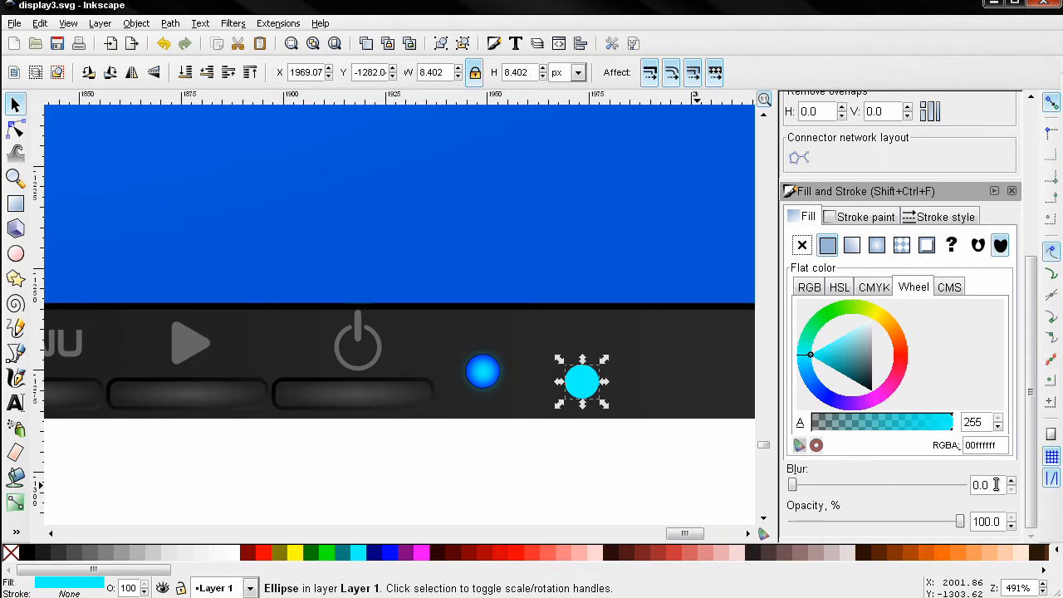
# - Set the cyan circle's blur to 40.0 and scale it down about its center to about 13 px wide as a glow
pyautogui.moveTo(996, 485); pyautogui.dragTo(966, 486)
pyautogui.press('Return')
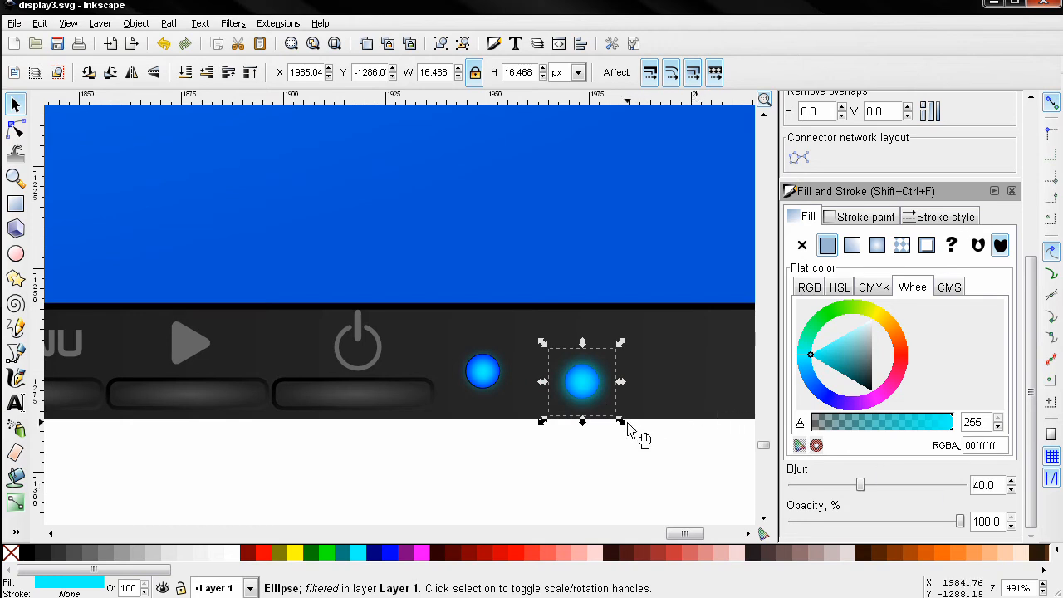
pyautogui.moveTo(624, 422); pyautogui.dragTo(614, 424)
pyautogui.keyDown('ctrl'); pyautogui.scroll(2, 617, 422); pyautogui.keyUp('ctrl')
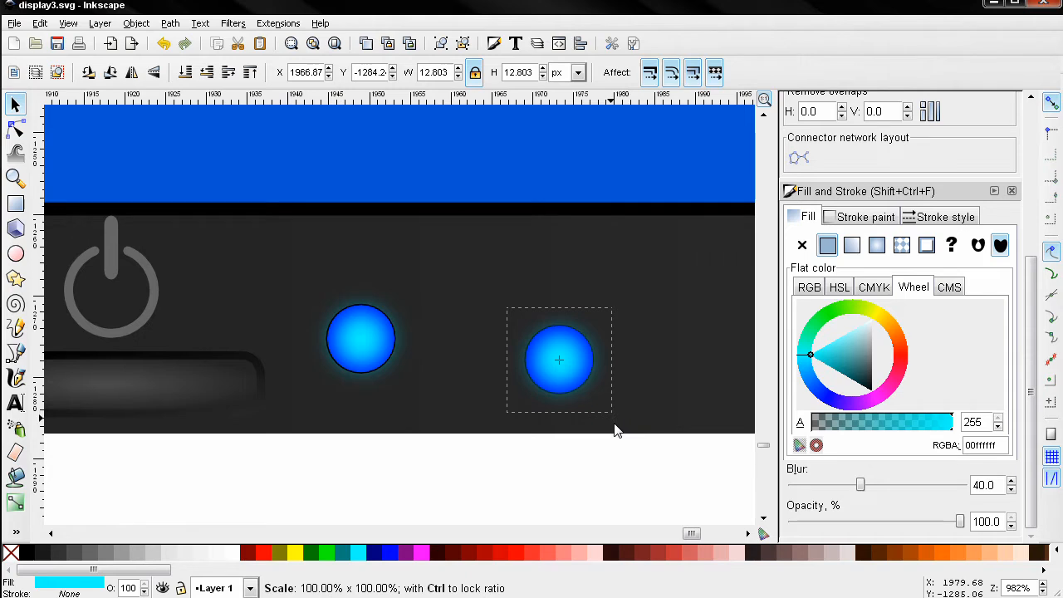
pyautogui.moveTo(616, 434); pyautogui.dragTo(615, 436)
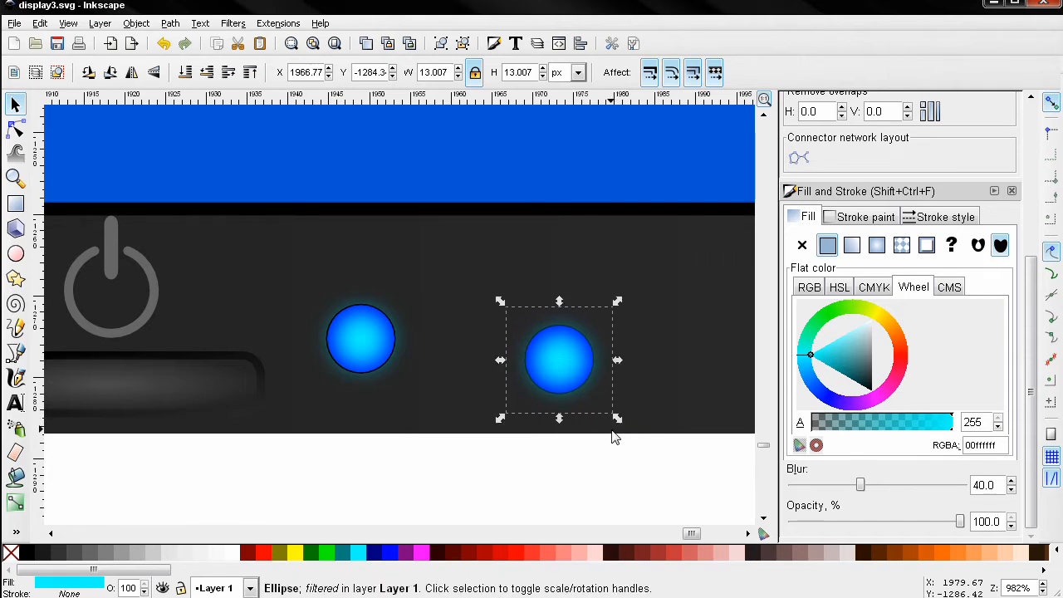
pyautogui.click(597, 455)
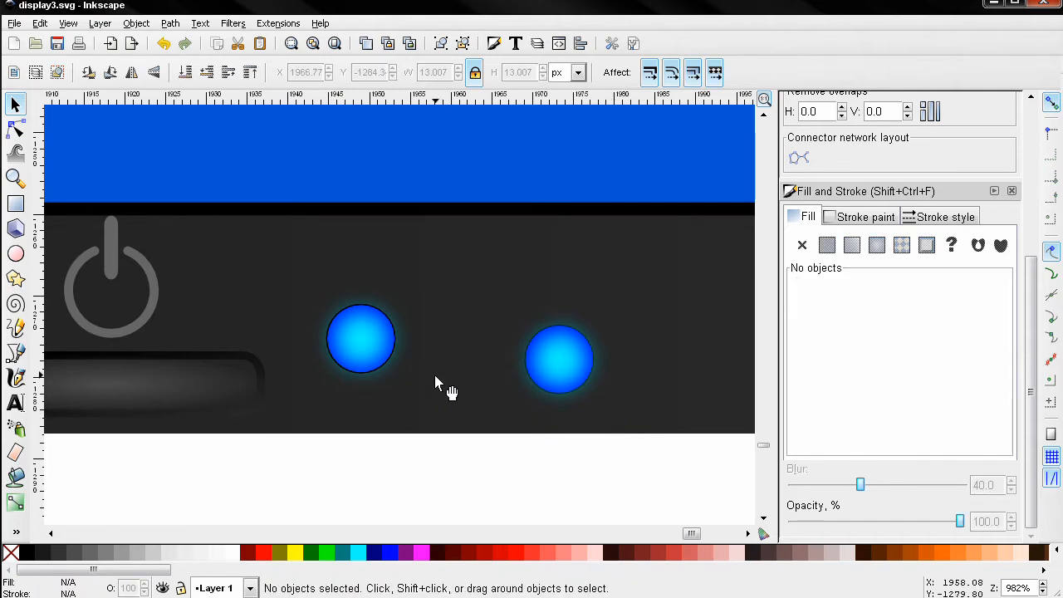
# - Duplicate the cyan glow in place and set the copy's blur to 0.0
pyautogui.click(568, 394)
pyautogui.press('ctrl')
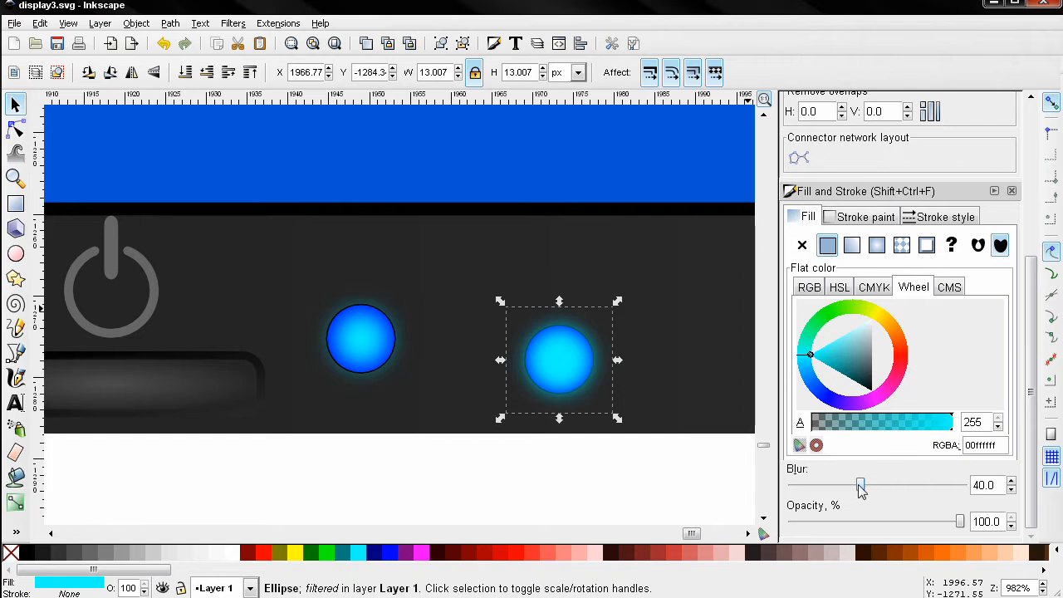
pyautogui.moveTo(861, 487); pyautogui.dragTo(728, 493)
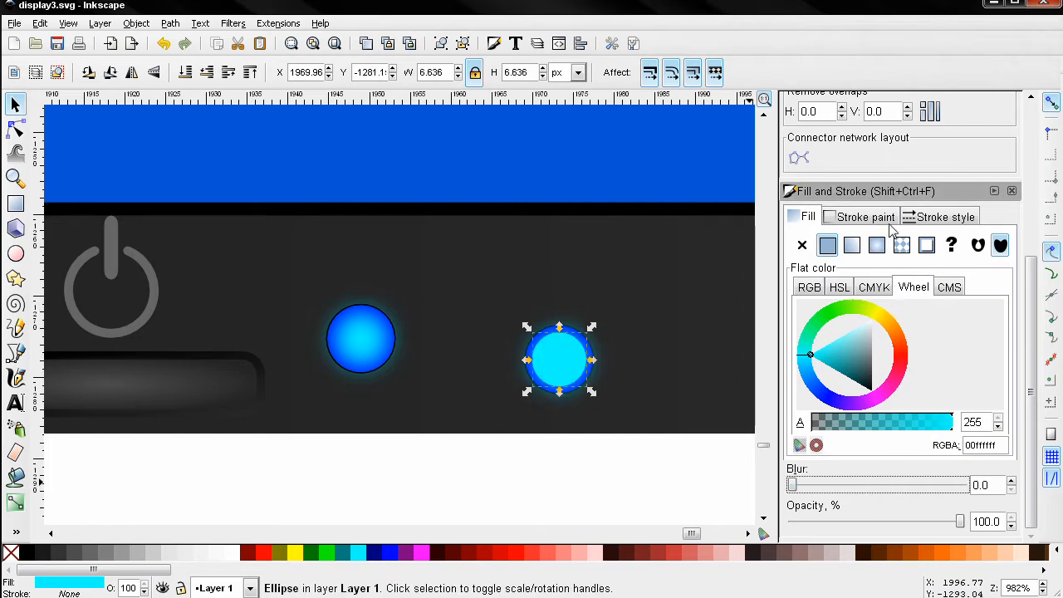
# - Add a flat black stroke to the unblurred cyan circle and enlarge it about its center to about 8.4 px wide
pyautogui.moveTo(1036, 306); pyautogui.dragTo(1037, 243)
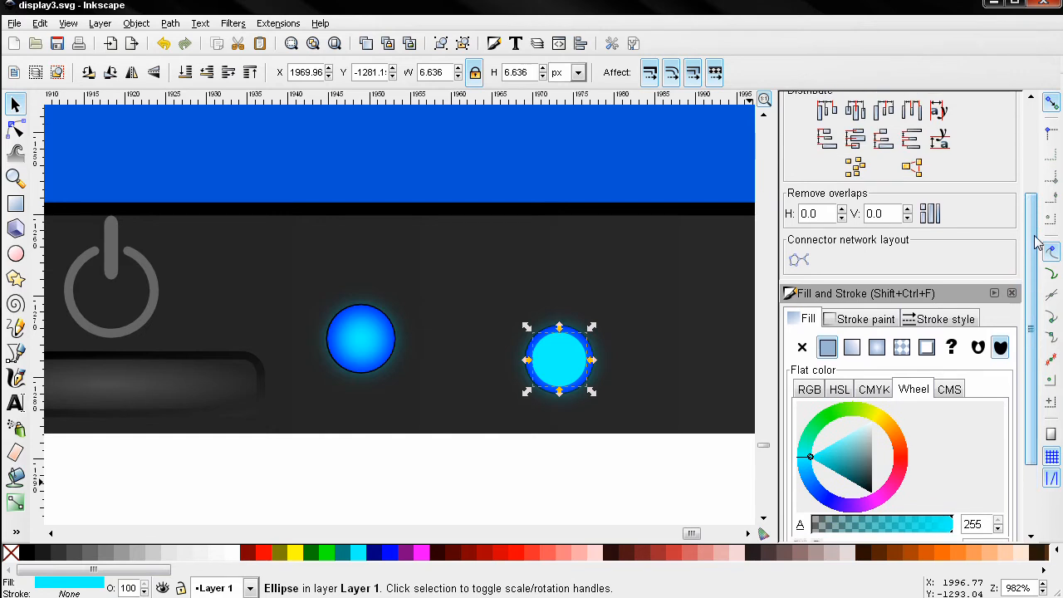
pyautogui.click(855, 321)
pyautogui.click(828, 349)
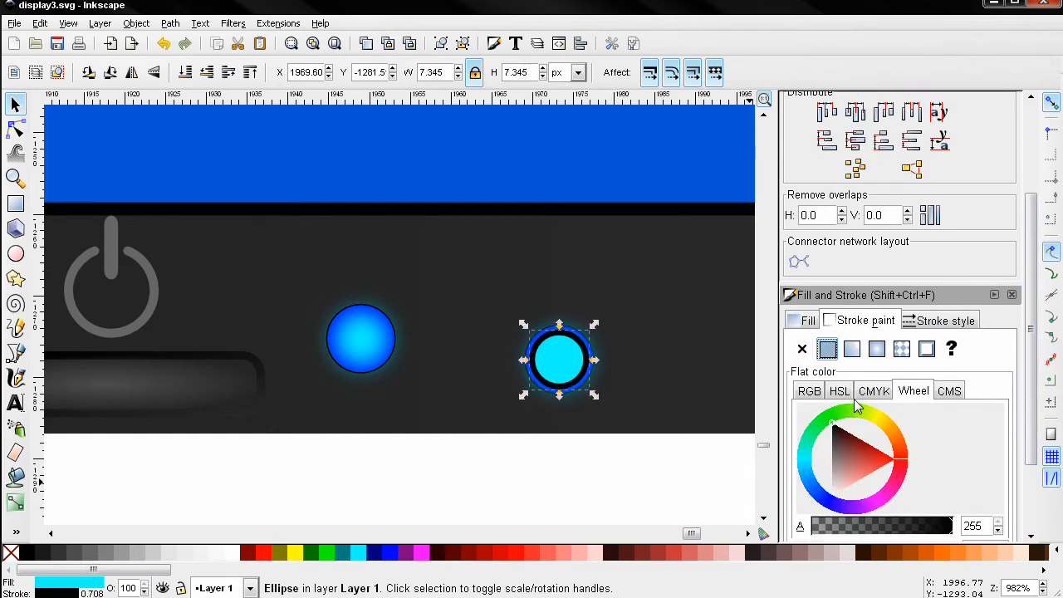
pyautogui.moveTo(595, 401); pyautogui.dragTo(601, 401)
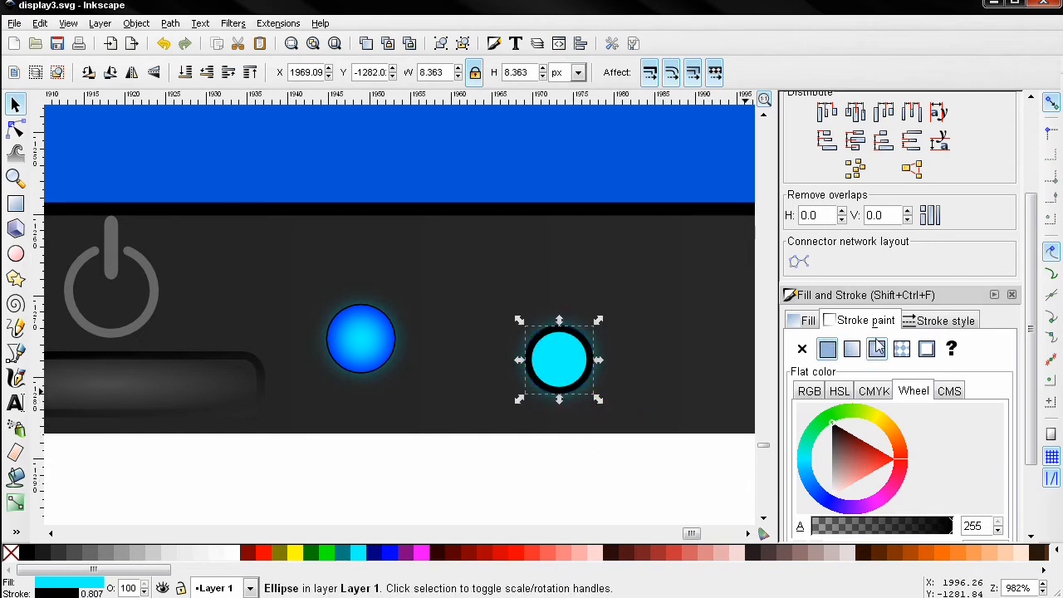
# - Thin the cyan circle's black stroke to about 0.107 px and enlarge the circle about its center to about 8.7 px wide
pyautogui.click(939, 320)
pyautogui.click(924, 352)
pyautogui.click(924, 351)
pyautogui.click(925, 351)
pyautogui.click(924, 352)
pyautogui.click(925, 351)
pyautogui.click(924, 351)
pyautogui.click(924, 352)
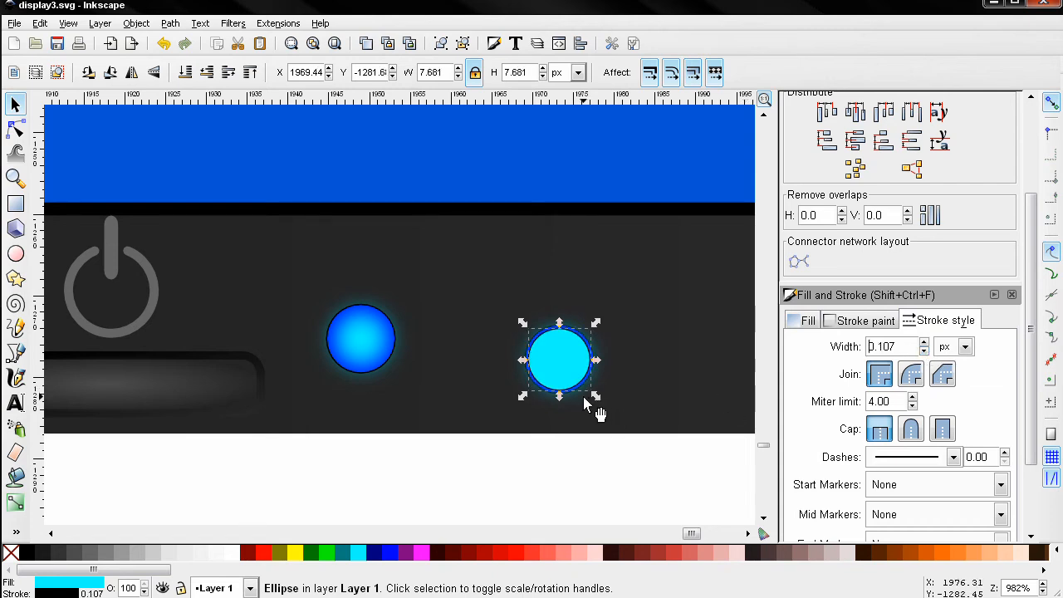
pyautogui.moveTo(595, 397); pyautogui.dragTo(598, 400)
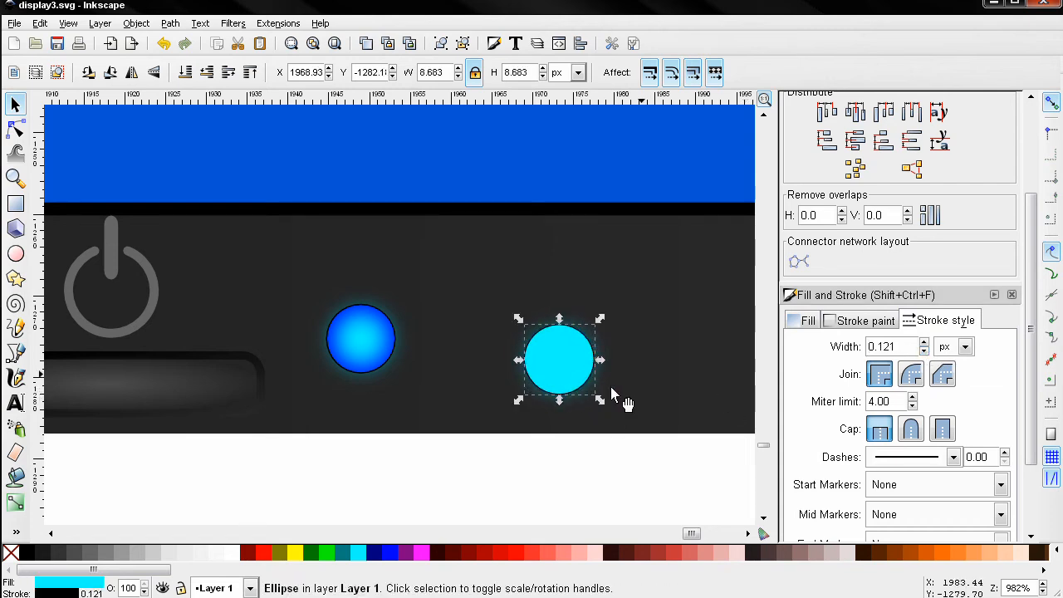
# - Remove the top circle's fill and fit the remaining black outline around the blue light at about 8.5 px wide with a 0.100 px stroke
pyautogui.click(806, 321)
pyautogui.click(803, 349)
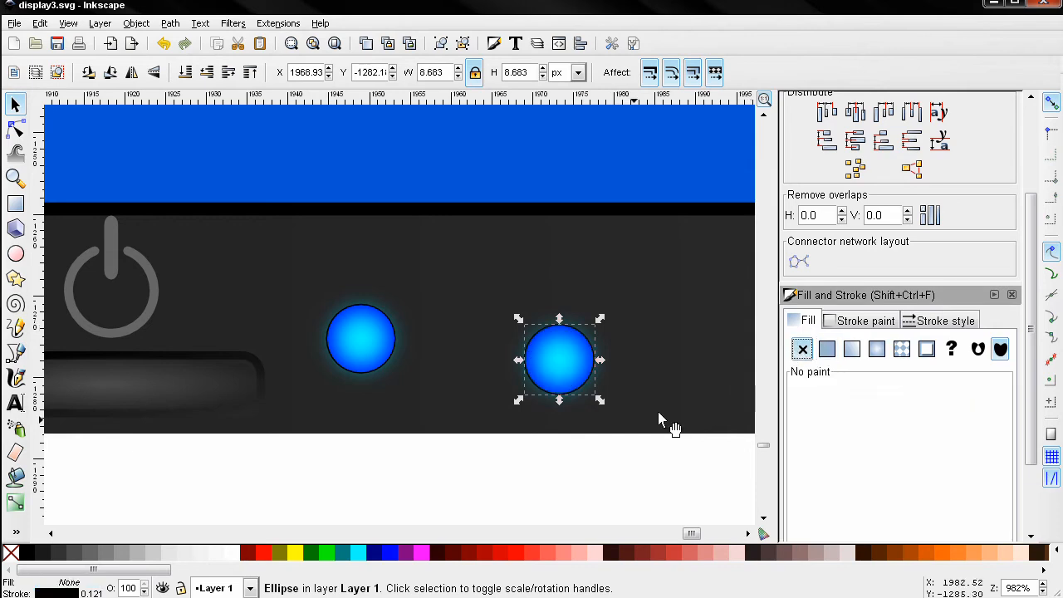
pyautogui.moveTo(600, 401); pyautogui.dragTo(603, 401)
pyautogui.click(940, 320)
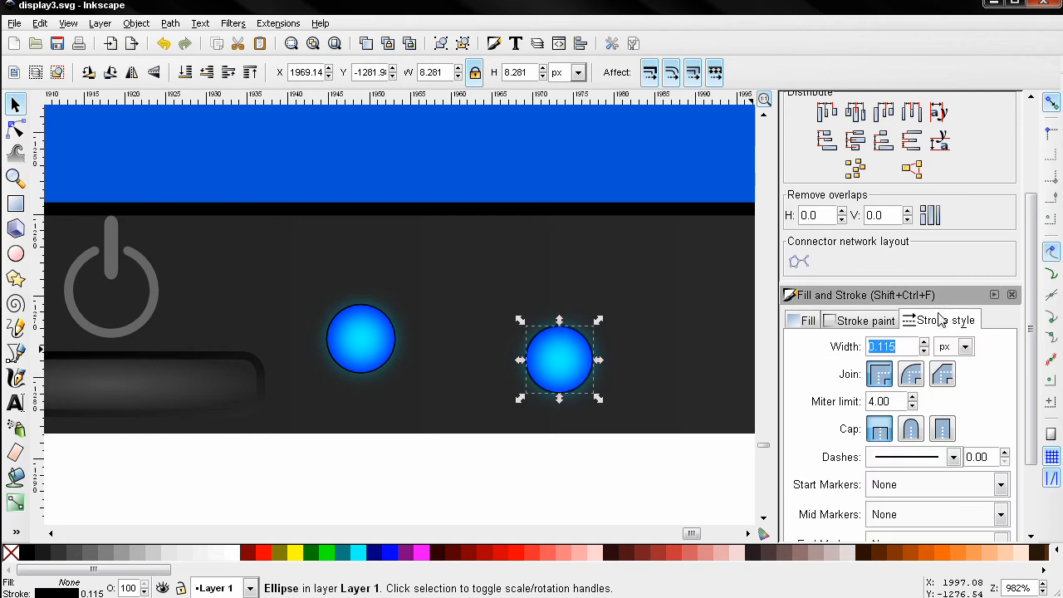
pyautogui.moveTo(563, 413); pyautogui.dragTo(566, 413)
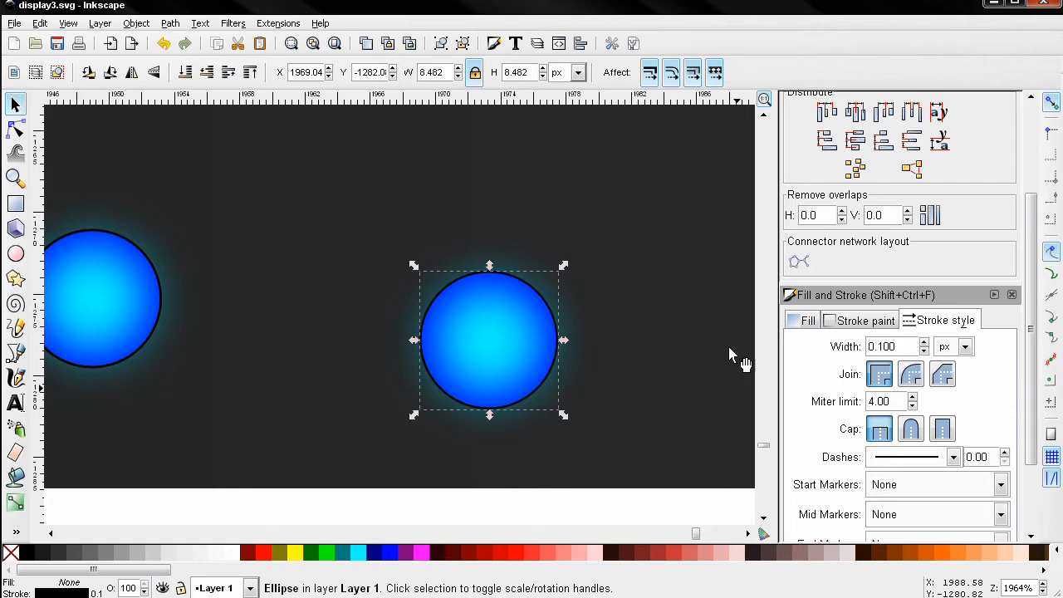
pyautogui.click(647, 356)
pyautogui.scroll(-4, 637, 356)
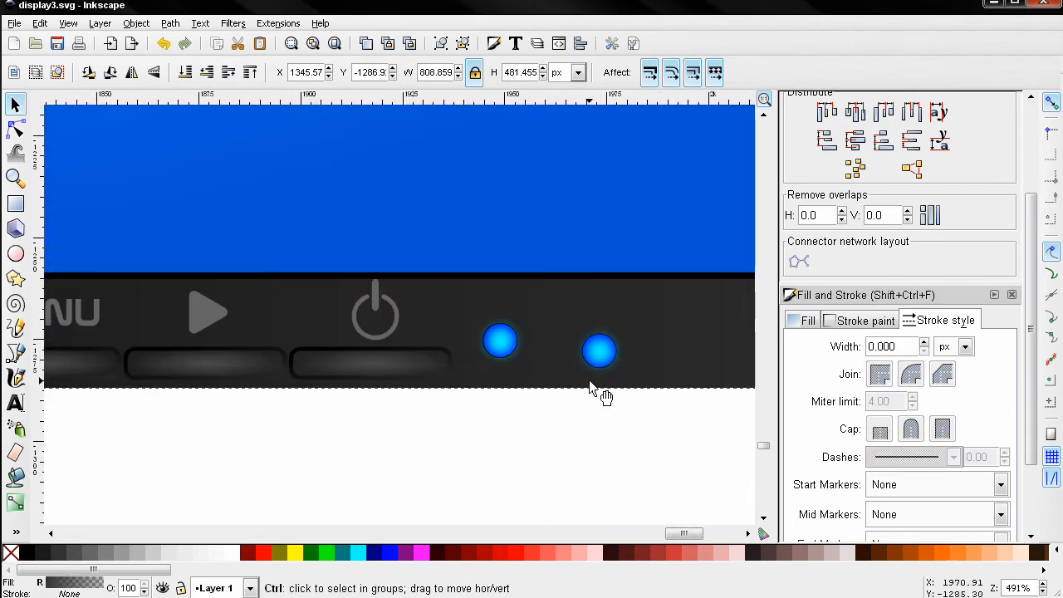
pyautogui.scroll(2, 601, 375)
pyautogui.scroll(2, 614, 435)
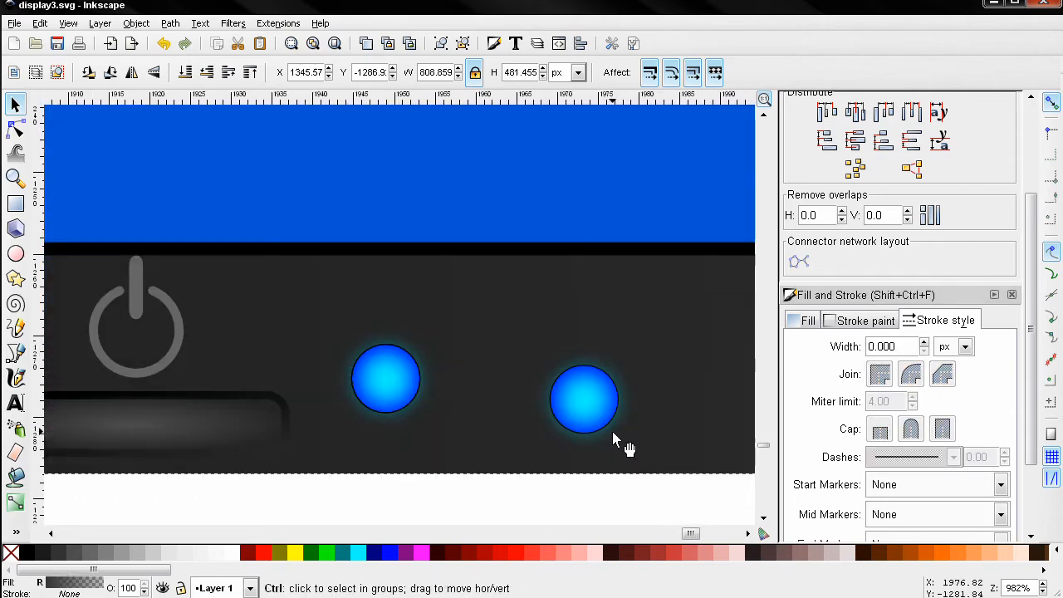
pyautogui.press('ctrl')
pyautogui.scroll(-6, 519, 431)
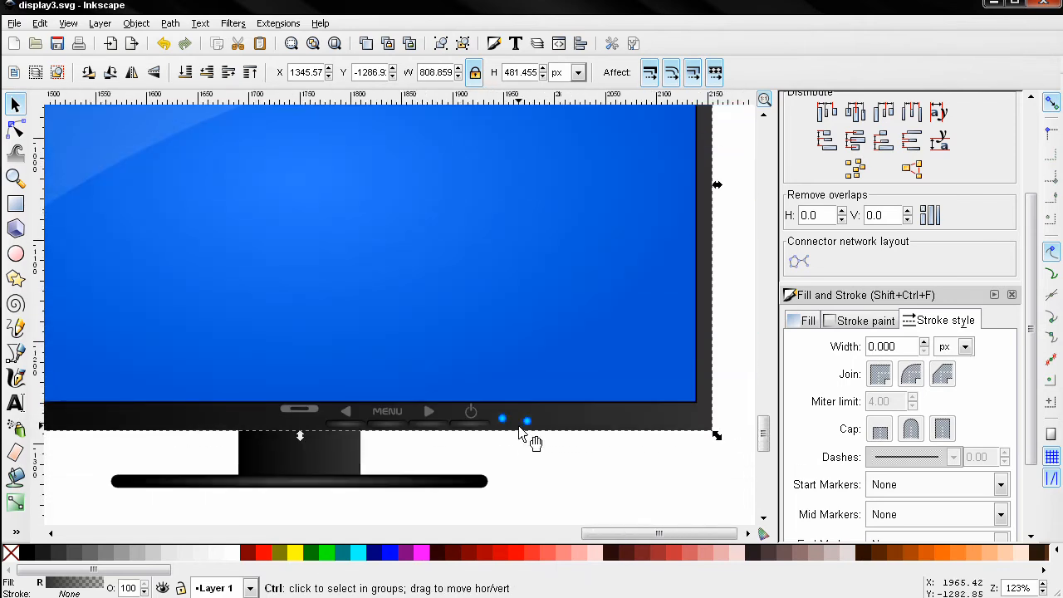
# - Group the three circles of the finished blue light and move the group to the bezel's lower-right corner
pyautogui.moveTo(548, 453); pyautogui.dragTo(496, 404)
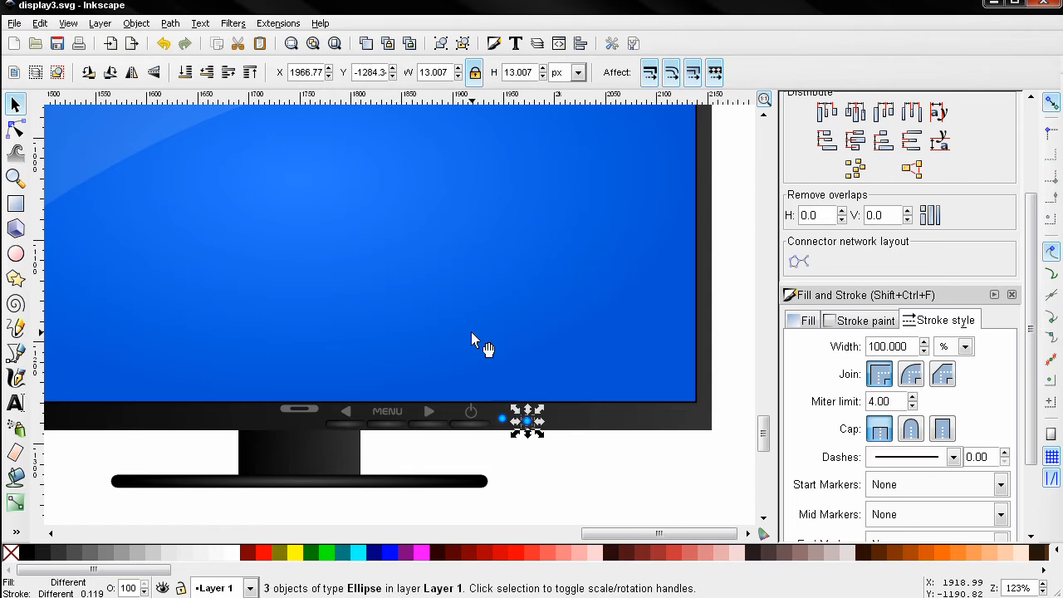
pyautogui.click(441, 43)
pyautogui.moveTo(541, 435); pyautogui.dragTo(707, 433)
pyautogui.click(696, 455)
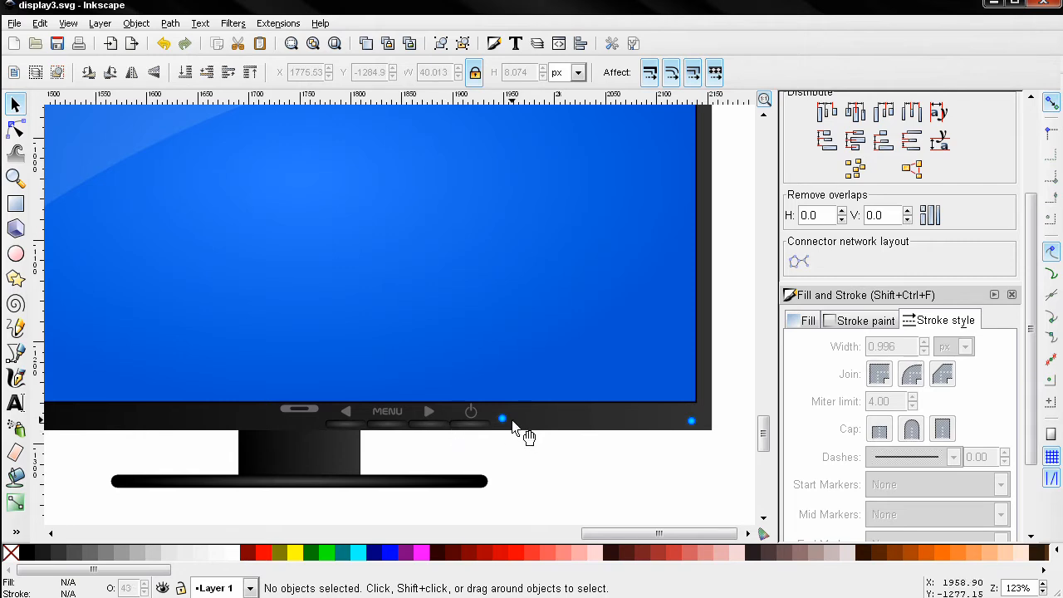
# - Delete the other blue light remaining beside the power symbol
pyautogui.click(504, 419)
pyautogui.click(509, 444)
pyautogui.moveTo(542, 461); pyautogui.dragTo(496, 400)
pyautogui.press('Delete')
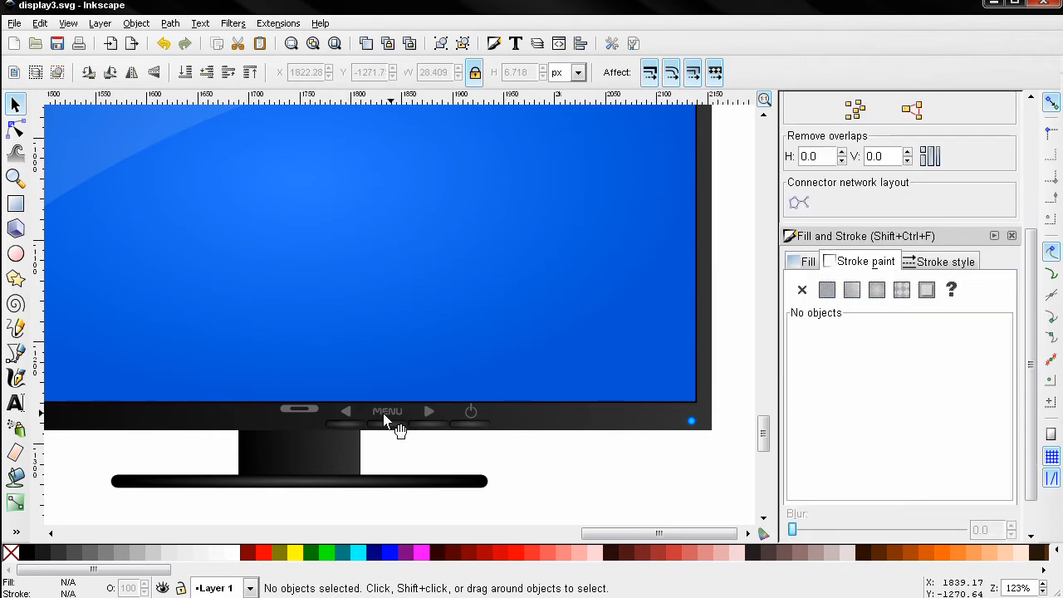
# - Draw a three-cornered gray polygon about 21 px wide beside the power symbol and rotate it to point straight right
pyautogui.click(16, 279)
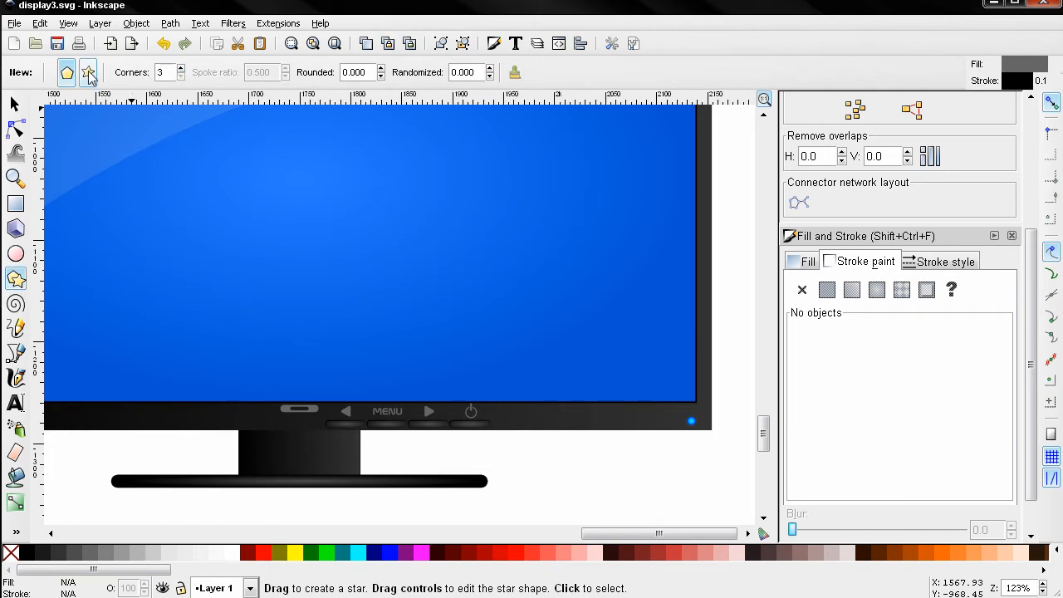
pyautogui.scroll(2, 436, 426)
pyautogui.moveTo(584, 407)
pyautogui.mouseDown()
pyautogui.moveTo(602, 422)
pyautogui.moveTo(569, 429)
pyautogui.mouseUp()
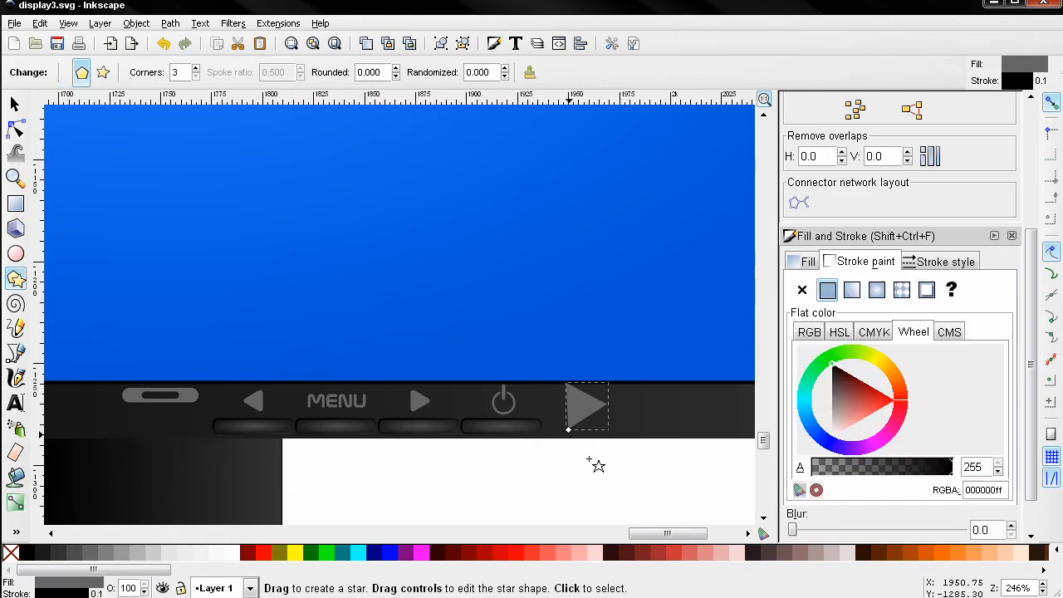
pyautogui.hscroll(1, 577, 489)
pyautogui.scroll(2, 556, 470)
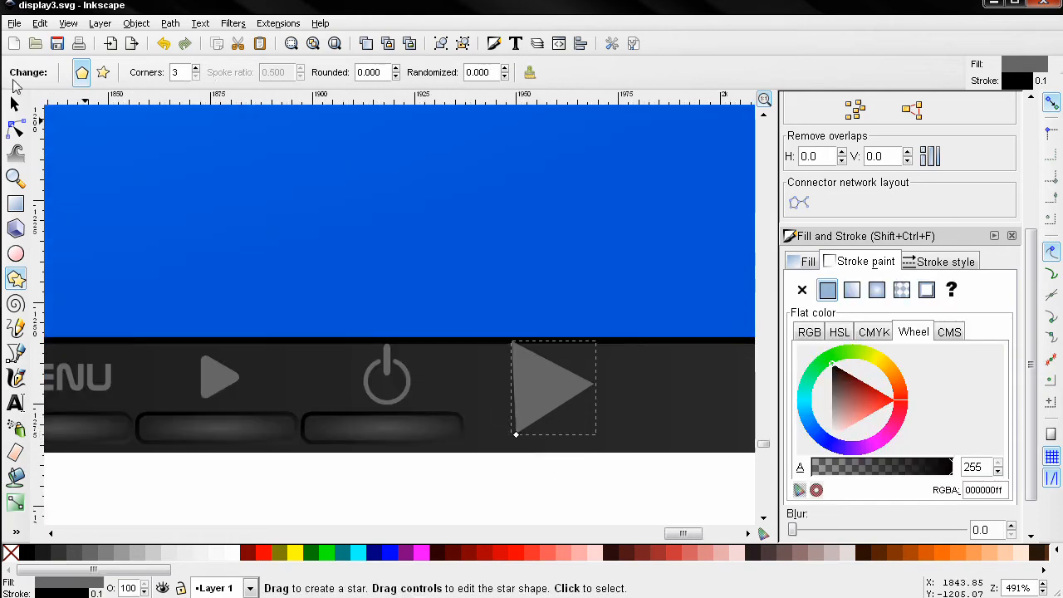
pyautogui.press('s')
pyautogui.scroll(2, 548, 440)
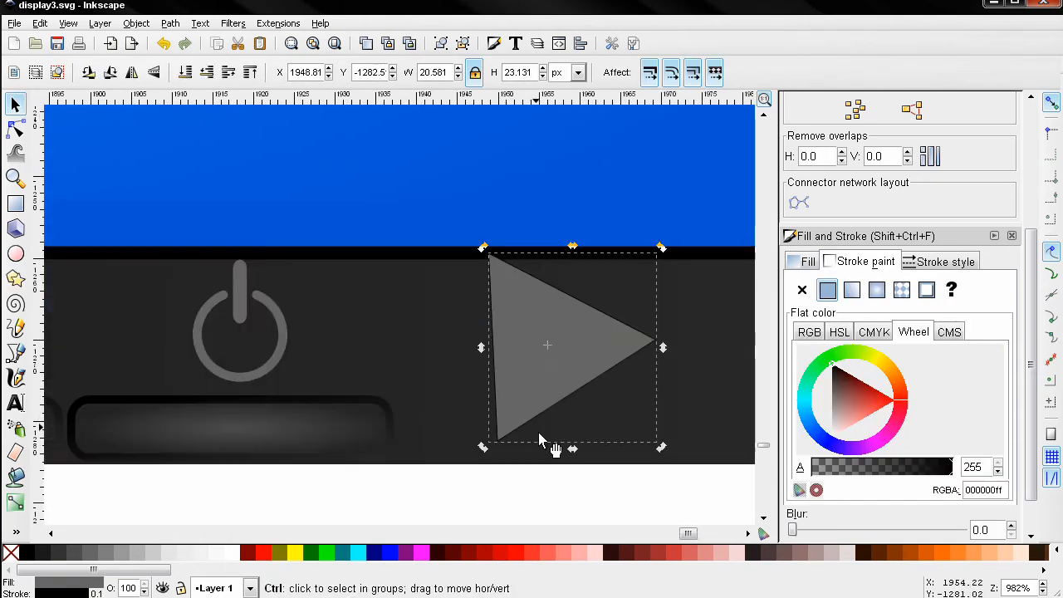
pyautogui.click(657, 453)
pyautogui.moveTo(658, 448); pyautogui.dragTo(653, 460)
# - Match the triangle's stroke color to its fill by setting the stroke's RGBA value to 666666ff
pyautogui.click(919, 266)
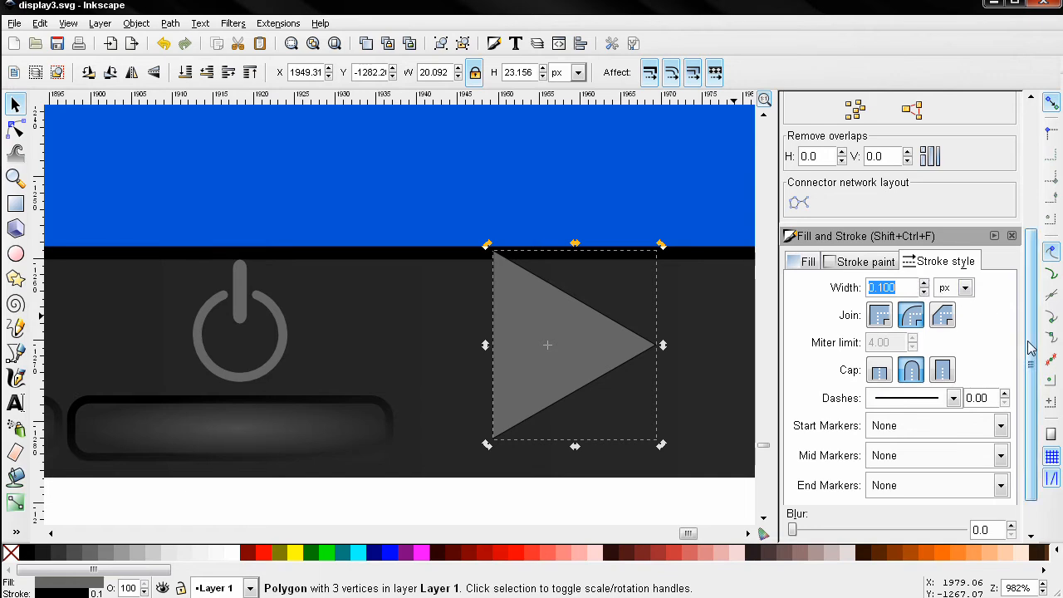
pyautogui.click(879, 264)
pyautogui.scroll(-1, 1037, 450)
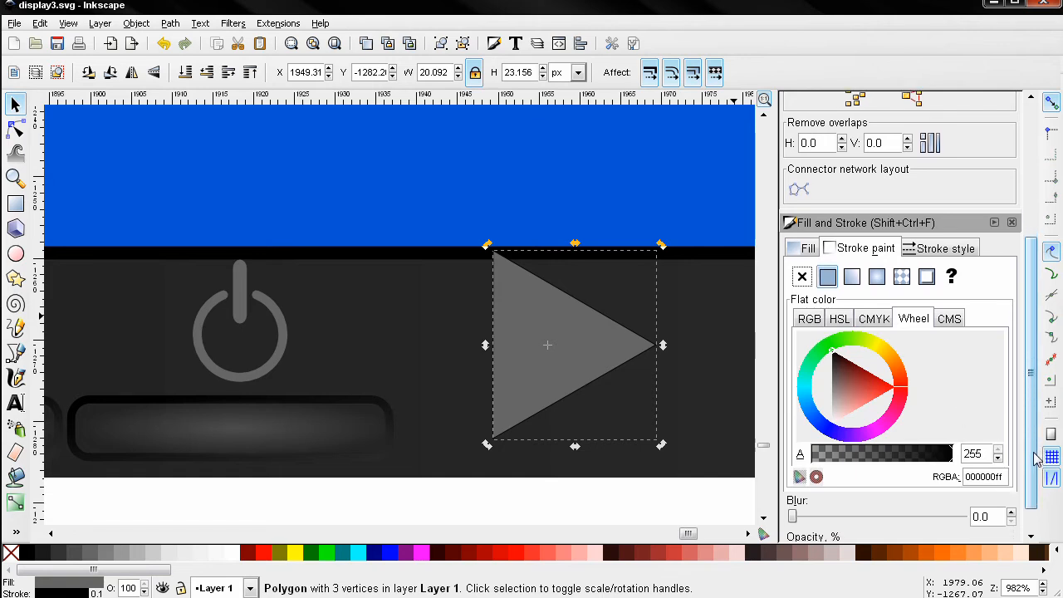
pyautogui.click(807, 251)
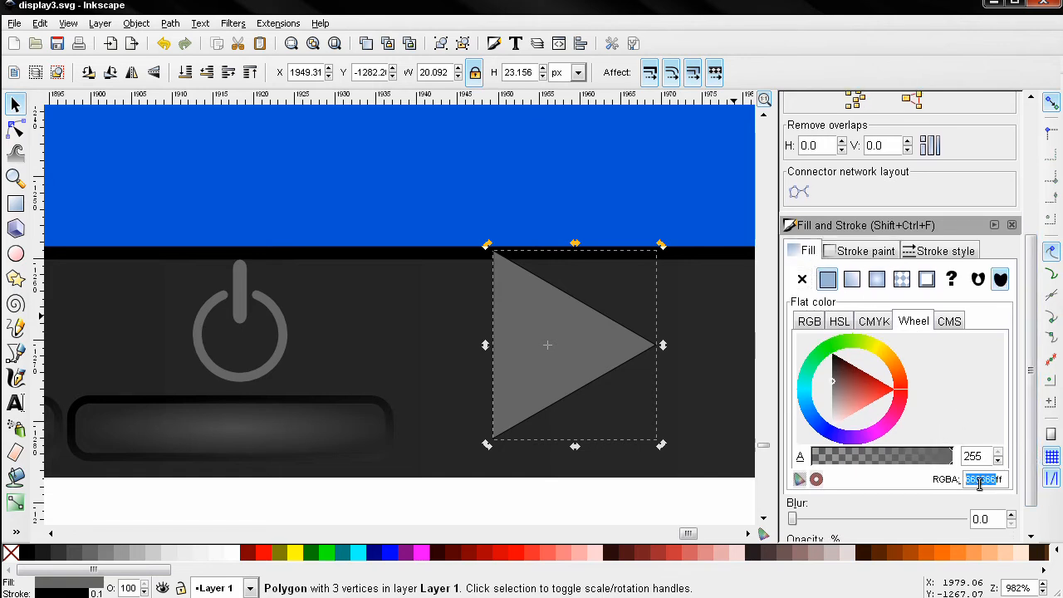
pyautogui.click(866, 251)
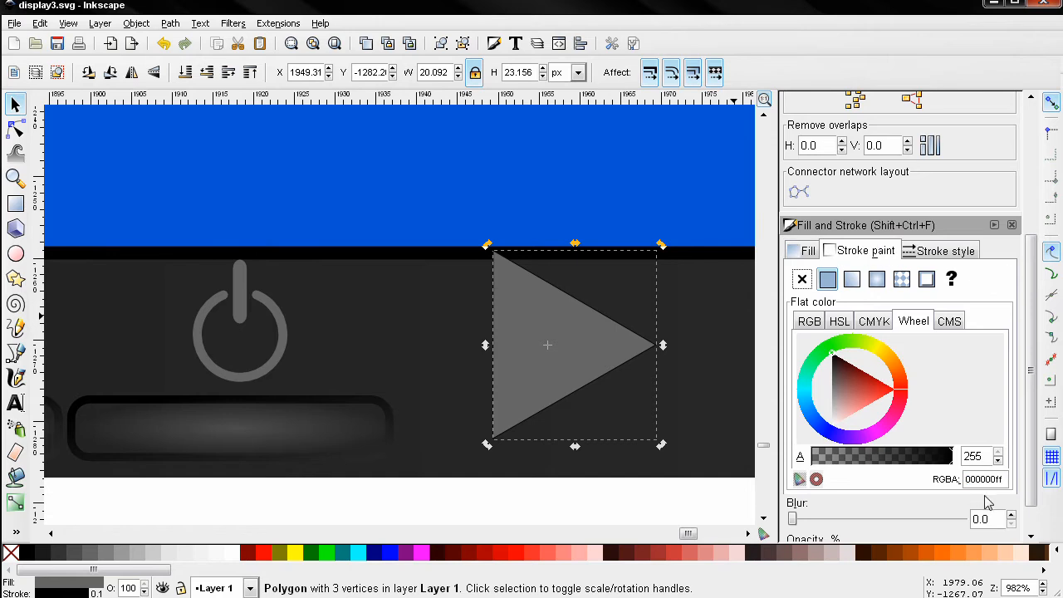
pyautogui.write('666666ff')
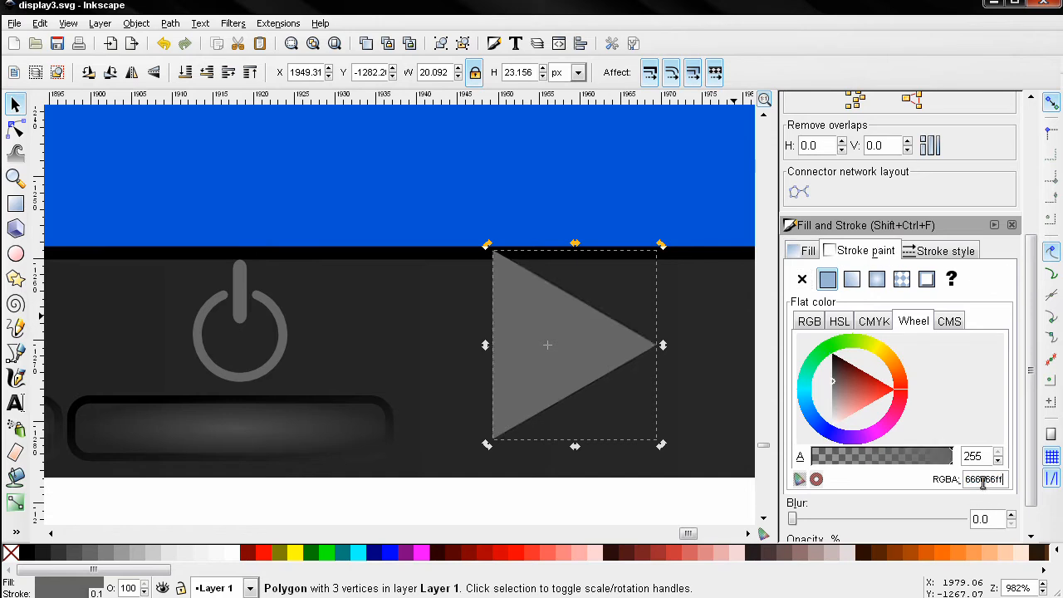
# - Thicken the triangle's stroke to 4.100 px so that its corners are rounded
pyautogui.click(908, 253)
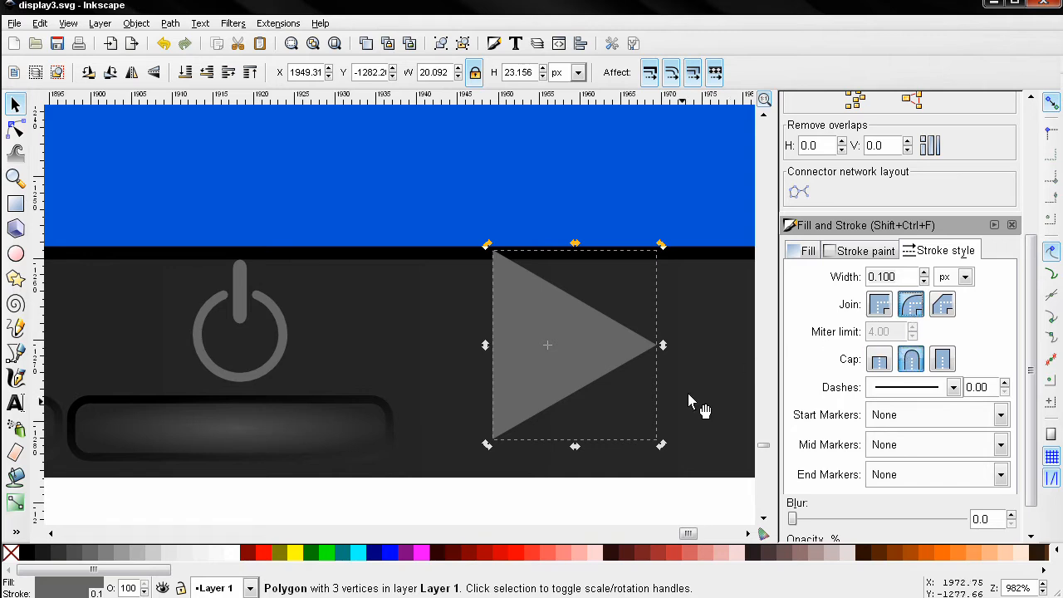
pyautogui.click(924, 273)
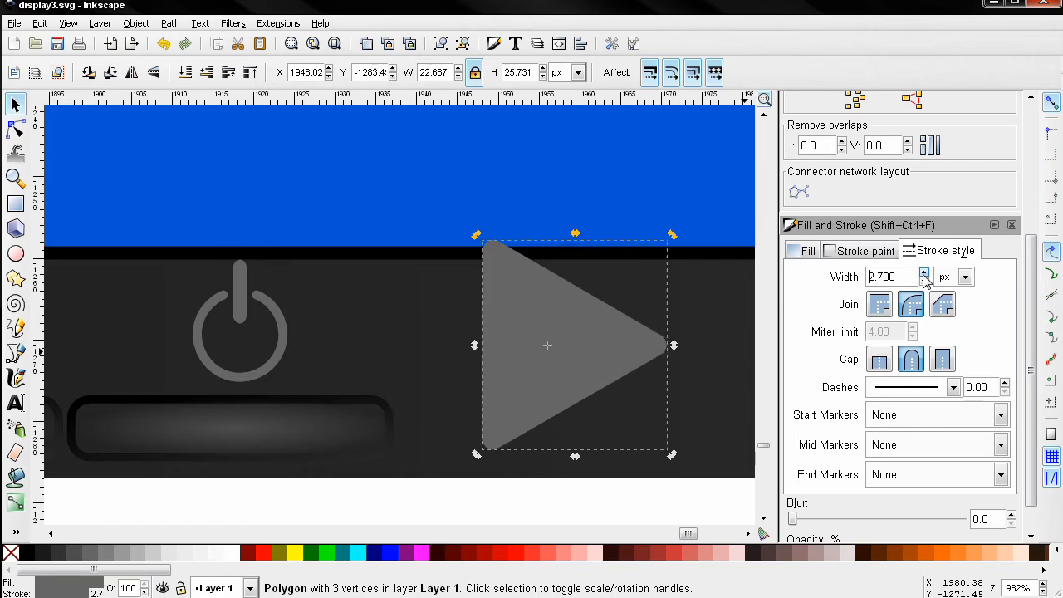
pyautogui.click(923, 273)
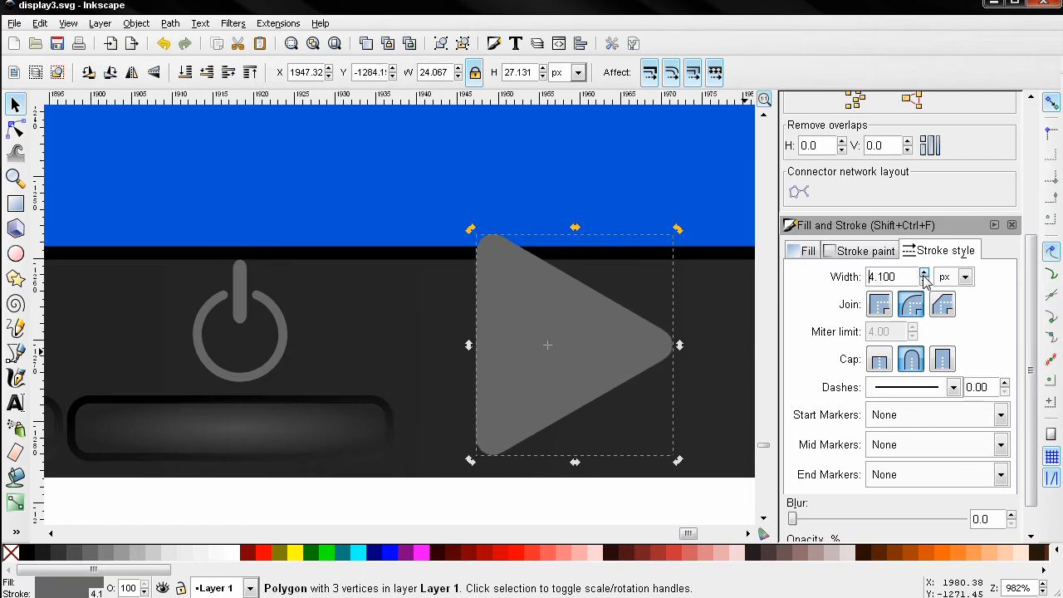
pyautogui.keyDown('ctrl'); pyautogui.scroll(2, 502, 401); pyautogui.keyUp('ctrl')
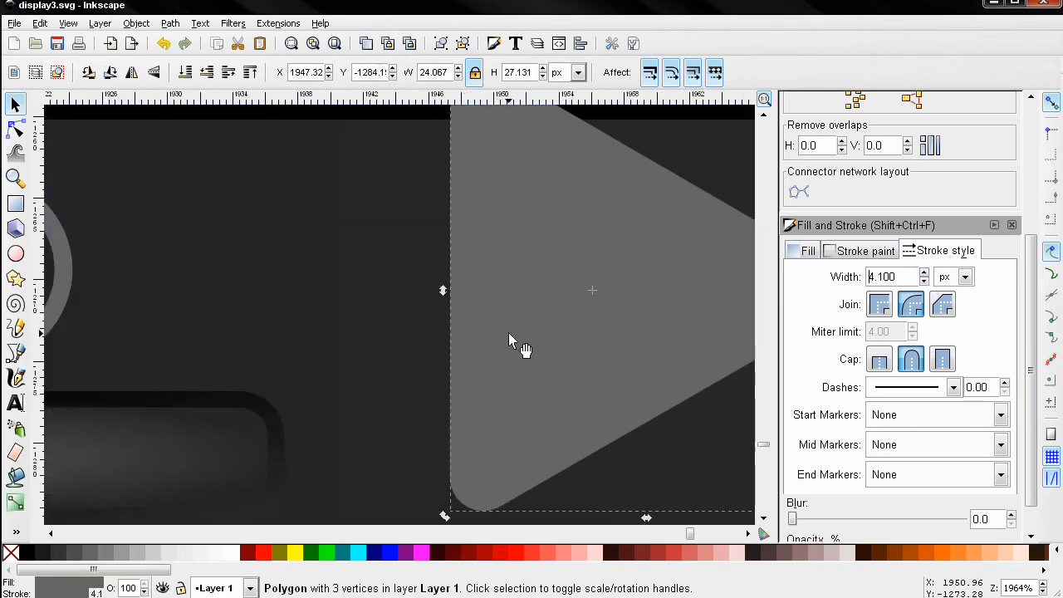
pyautogui.keyDown('ctrl'); pyautogui.scroll(-2, 505, 396); pyautogui.keyUp('ctrl')
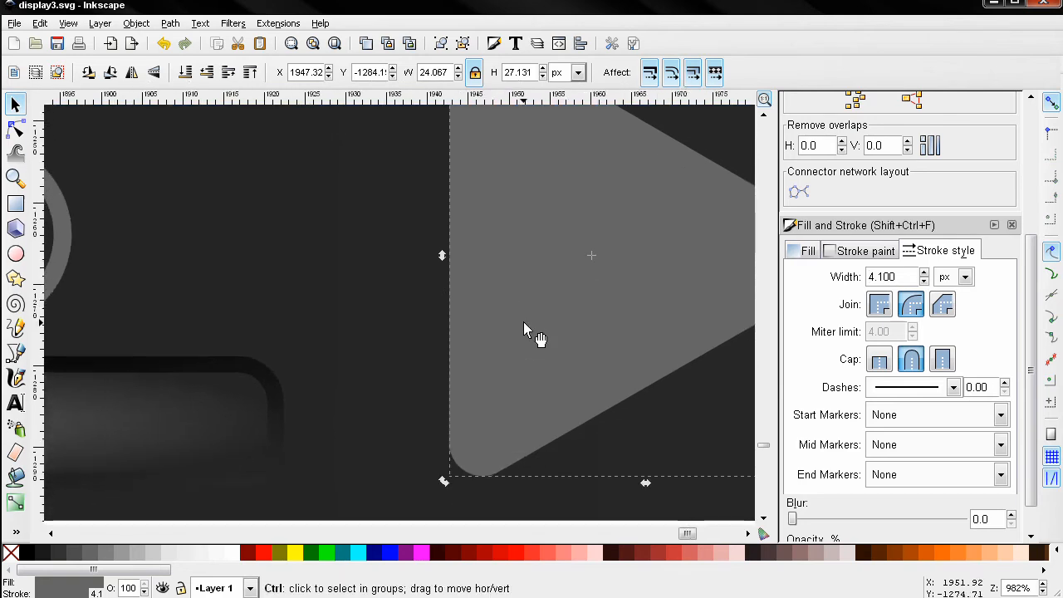
# - Scale the rounded triangle down to about 9.5 px wide on the bezel beside the power symbol
pyautogui.keyDown('ctrl'); pyautogui.scroll(-2, 524, 324); pyautogui.keyUp('ctrl')
pyautogui.keyDown('ctrl'); pyautogui.scroll(-2, 522, 328); pyautogui.keyUp('ctrl')
pyautogui.moveTo(574, 364)
pyautogui.mouseDown()
pyautogui.moveTo(554, 332)
pyautogui.moveTo(569, 344)
pyautogui.mouseUp()
pyautogui.keyDown('ctrl'); pyautogui.scroll(1, 535, 333); pyautogui.keyUp('ctrl')
pyautogui.keyDown('ctrl'); pyautogui.scroll(2, 555, 336); pyautogui.keyUp('ctrl')
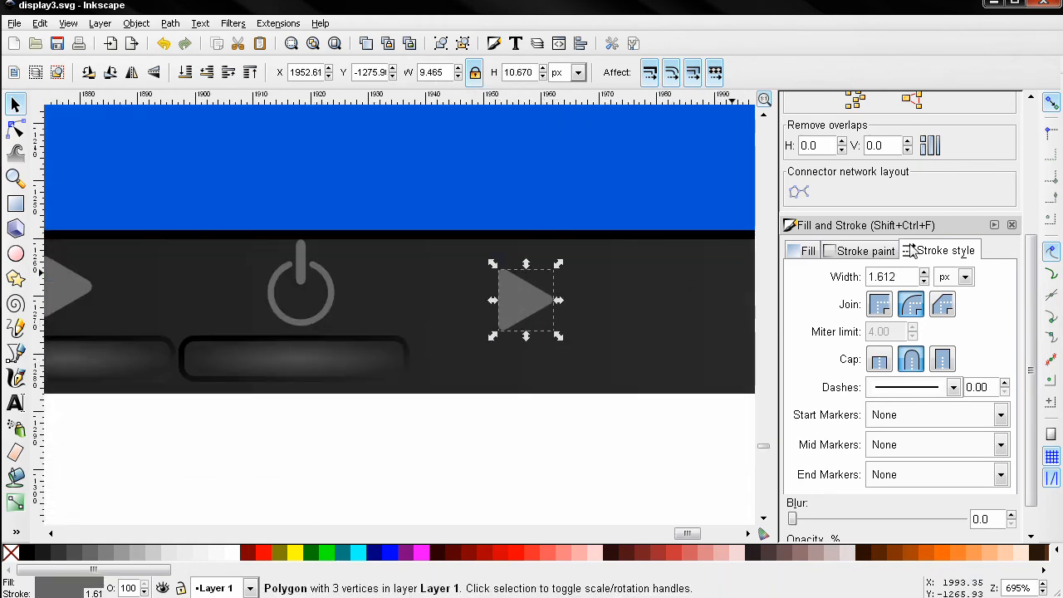
# - Increase the small triangle's stroke width to 2.312 px
pyautogui.click(924, 273)
pyautogui.click(924, 272)
pyautogui.click(924, 272)
pyautogui.click(924, 273)
pyautogui.click(923, 273)
# - Resize the triangle to about 10.4 px wide near the power symbol and set its stroke width to 2.460 px
pyautogui.moveTo(329, 341); pyautogui.dragTo(407, 347)
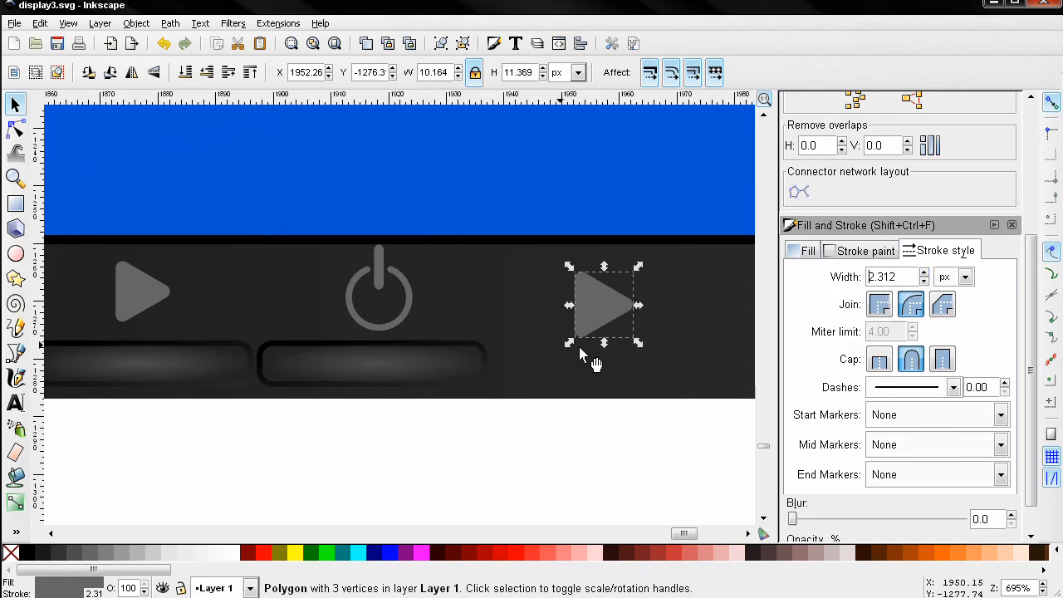
pyautogui.moveTo(637, 343); pyautogui.dragTo(549, 314)
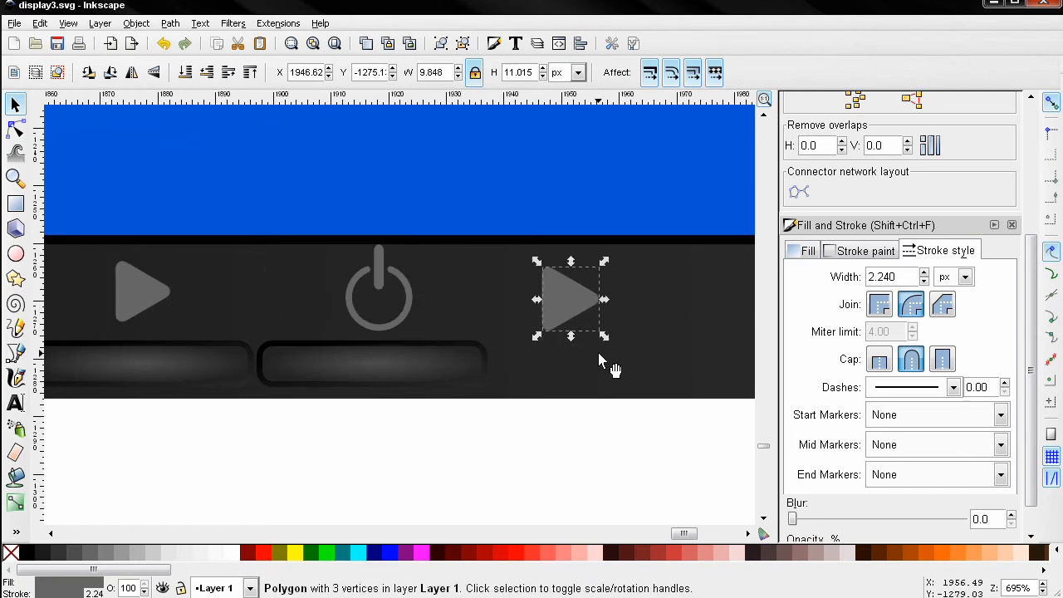
pyautogui.moveTo(603, 341); pyautogui.dragTo(601, 334)
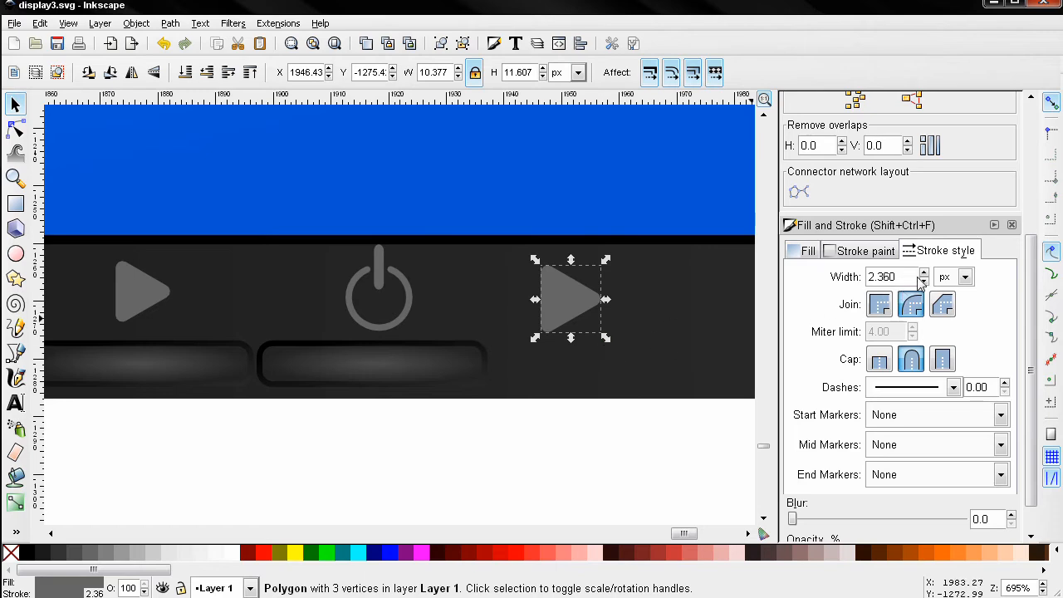
pyautogui.click(923, 272)
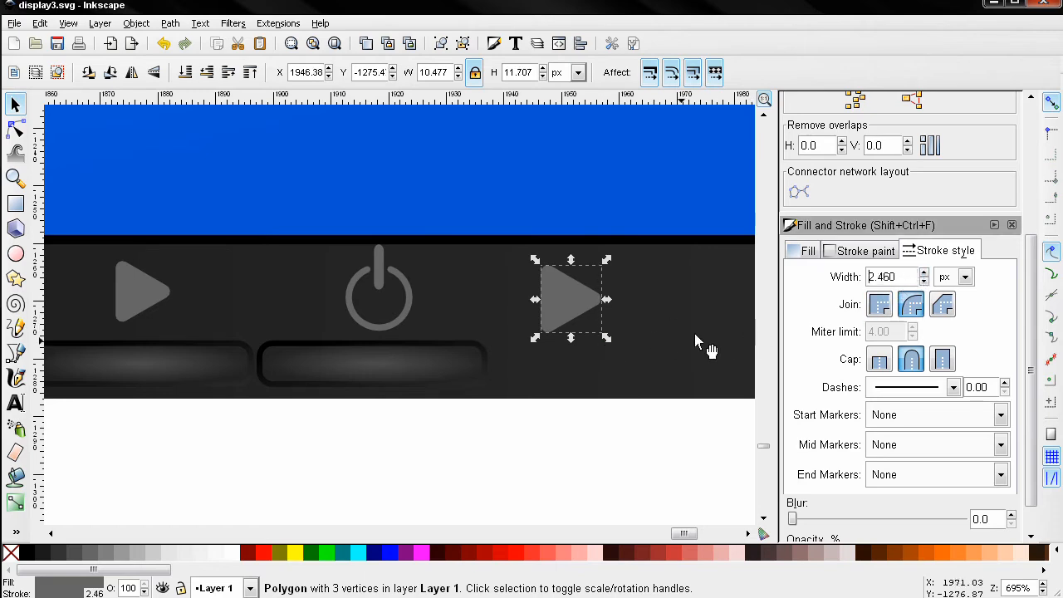
# - Duplicate the triangle at about 10.5 px wide, flip one horizontally, and space the pair apart with the right-pointing one on the right
pyautogui.moveTo(607, 337)
pyautogui.mouseDown()
pyautogui.moveTo(612, 308)
pyautogui.moveTo(684, 311)
pyautogui.mouseUp()
pyautogui.hotkey('ctrl', 'd')
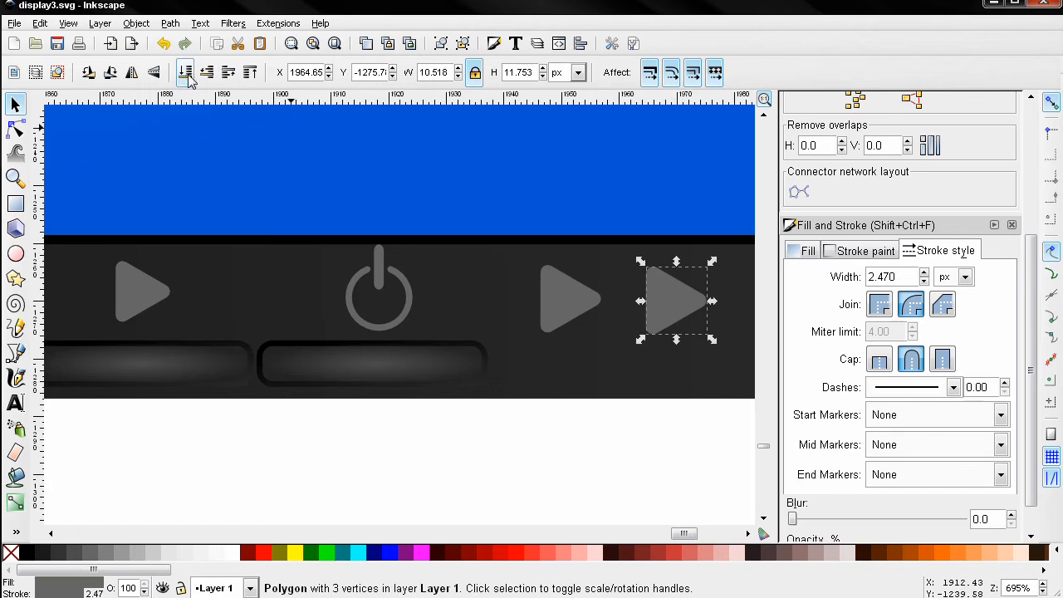
pyautogui.click(131, 72)
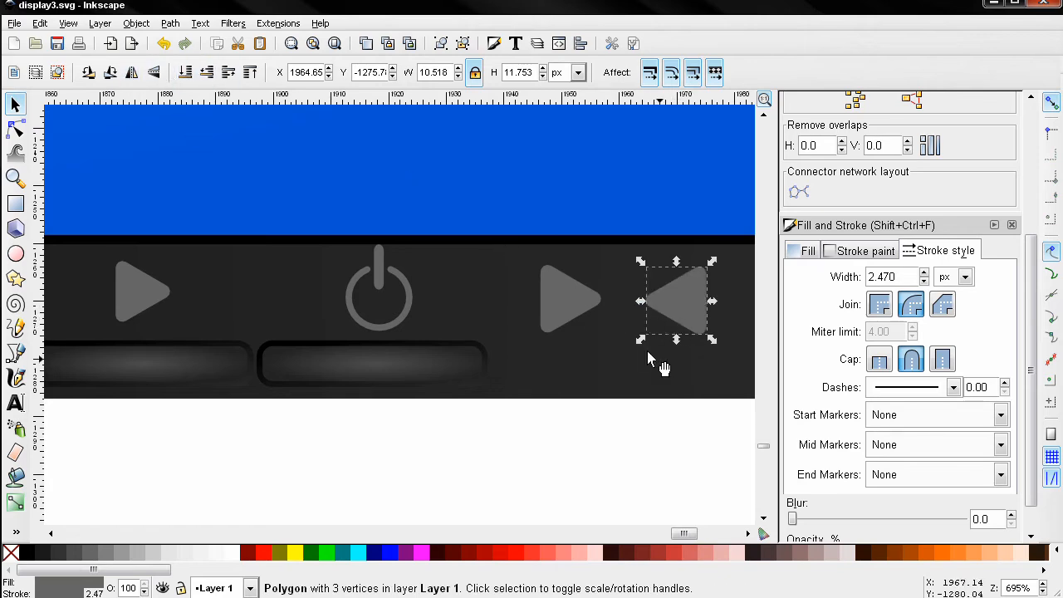
pyautogui.hscroll(5, 652, 365)
pyautogui.moveTo(408, 344); pyautogui.dragTo(719, 341)
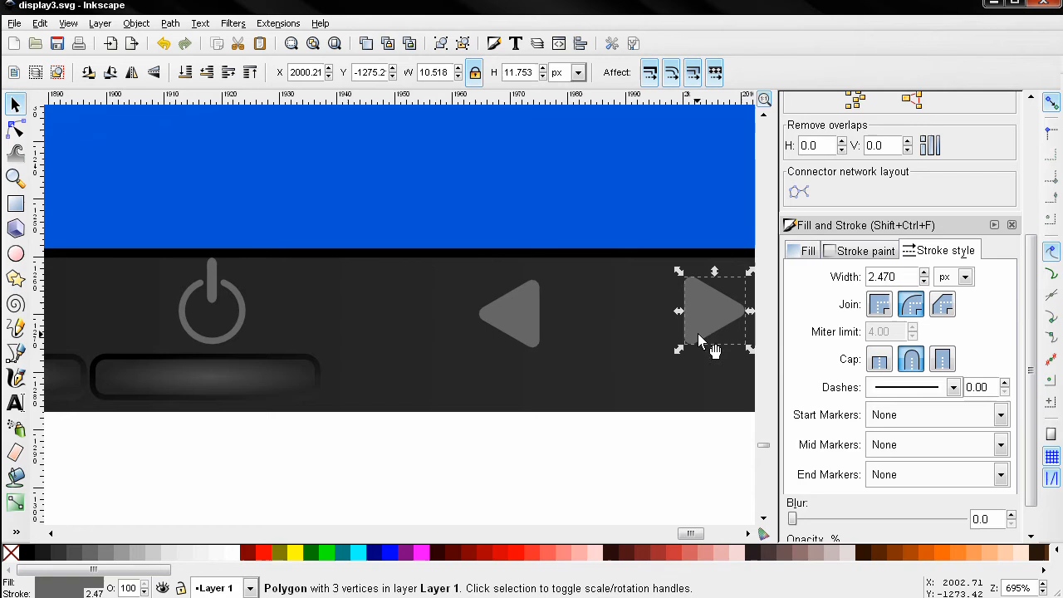
# - Add the text "MENU" in Space Bd BT size 20 beside the triangles and fill it with the matching gray
pyautogui.click(15, 402)
pyautogui.click(598, 303)
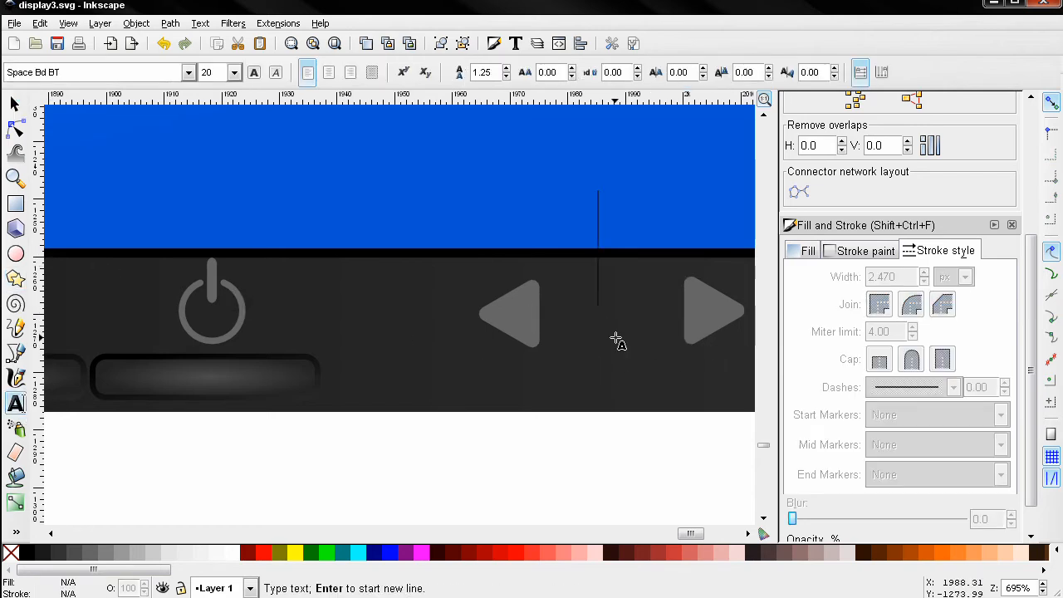
pyautogui.write('MENU')
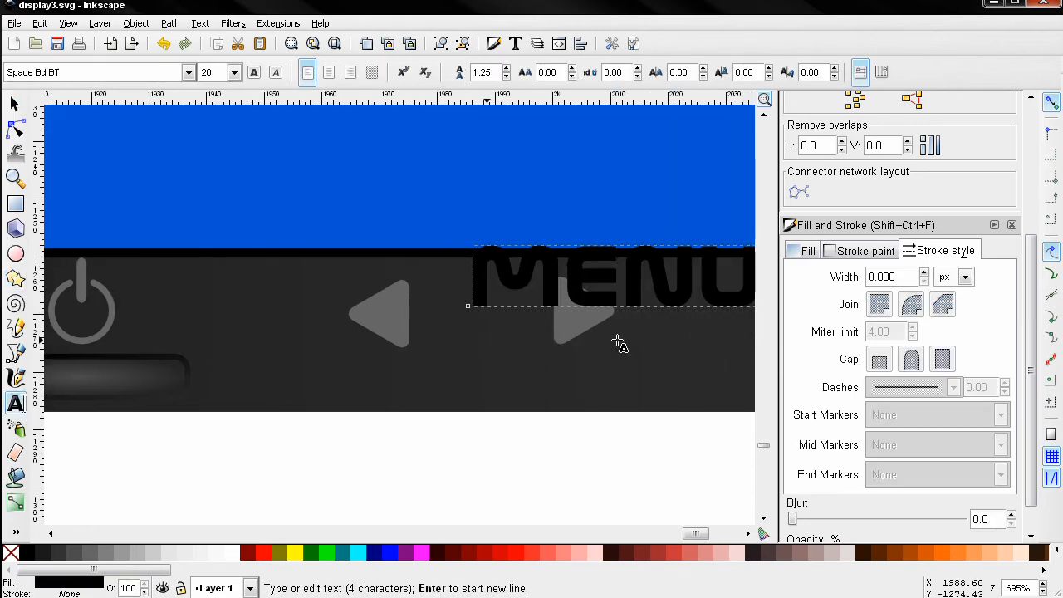
pyautogui.click(90, 562)
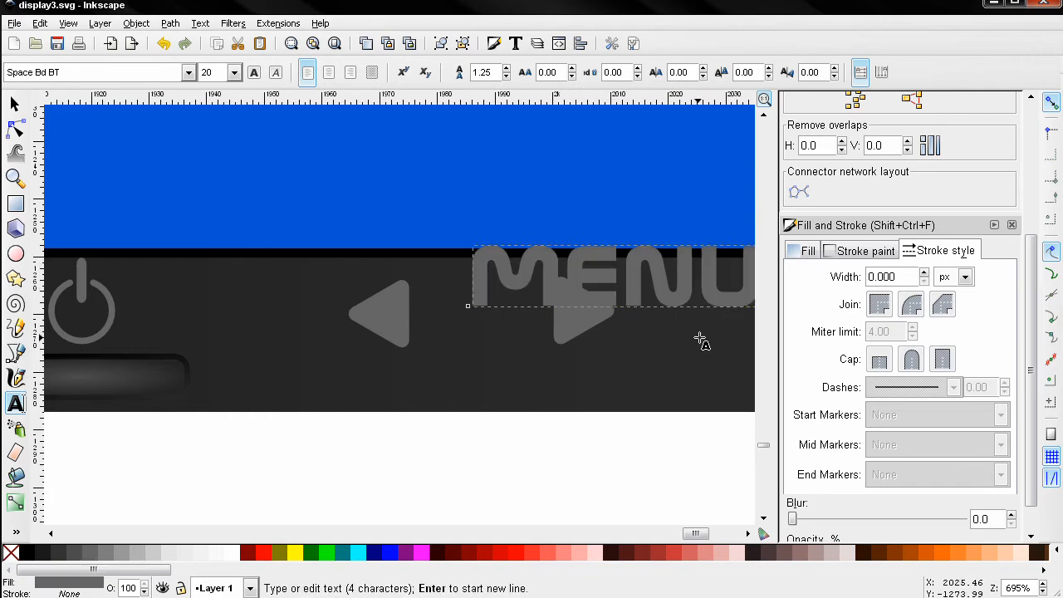
pyautogui.moveTo(701, 340); pyautogui.dragTo(546, 387)
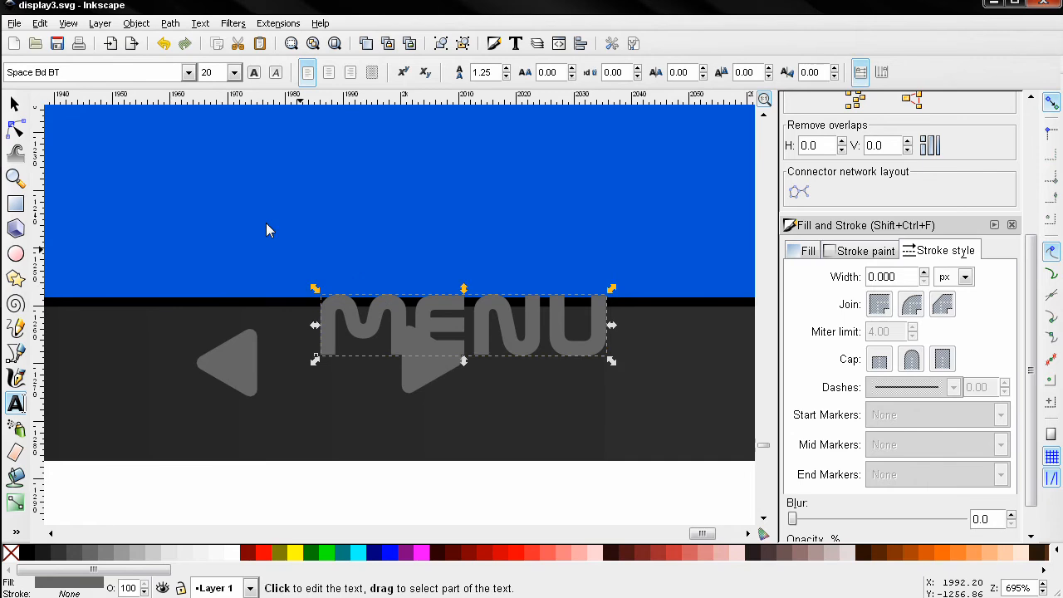
# - Scale the new MENU text to about 28.4 px wide, placing it over the existing MENU label to compare sizes
pyautogui.click(14, 105)
pyautogui.moveTo(611, 361); pyautogui.dragTo(592, 347)
pyautogui.moveTo(501, 333); pyautogui.dragTo(195, 372)
pyautogui.scroll(-3, 356, 372)
pyautogui.hotkey('ctrl', 'z')
pyautogui.moveTo(534, 369); pyautogui.dragTo(253, 373)
pyautogui.scroll(2, 213, 369)
pyautogui.moveTo(191, 332); pyautogui.dragTo(188, 382)
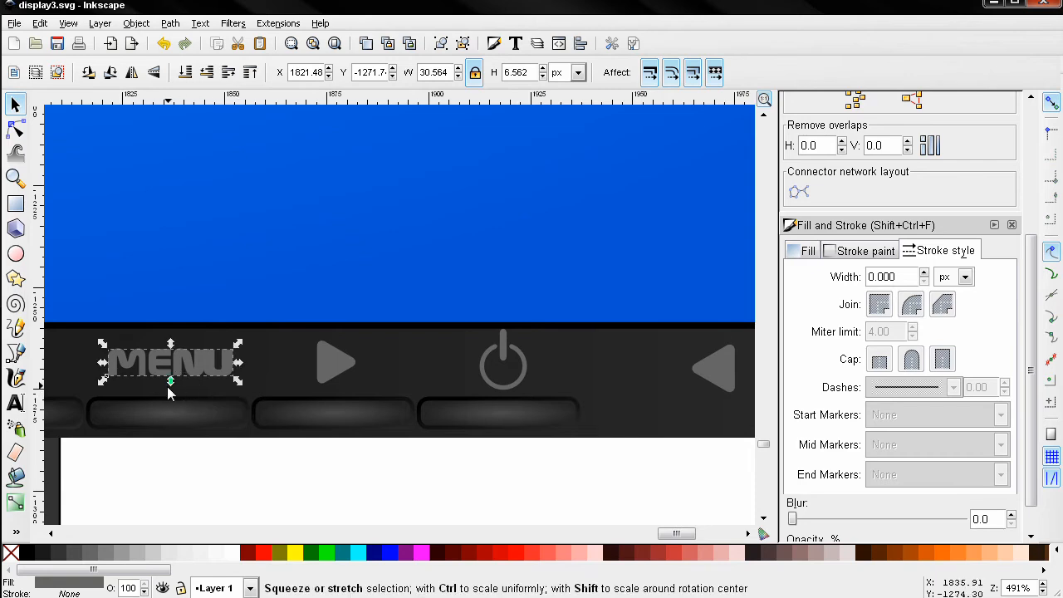
pyautogui.scroll(1, 184, 387)
pyautogui.moveTo(264, 378); pyautogui.dragTo(261, 374)
# - Move the new MENU text and the left-pointing triangle into a row between the power symbol and the right-pointing triangle
pyautogui.moveTo(166, 349); pyautogui.dragTo(261, 332)
pyautogui.moveTo(350, 357); pyautogui.dragTo(683, 387)
pyautogui.keyDown('ctrl'); pyautogui.scroll(-2, 378, 391); pyautogui.keyUp('ctrl')
pyautogui.moveTo(528, 386); pyautogui.dragTo(476, 400)
pyautogui.keyDown('ctrl'); pyautogui.scroll(-2, 613, 392); pyautogui.keyUp('ctrl')
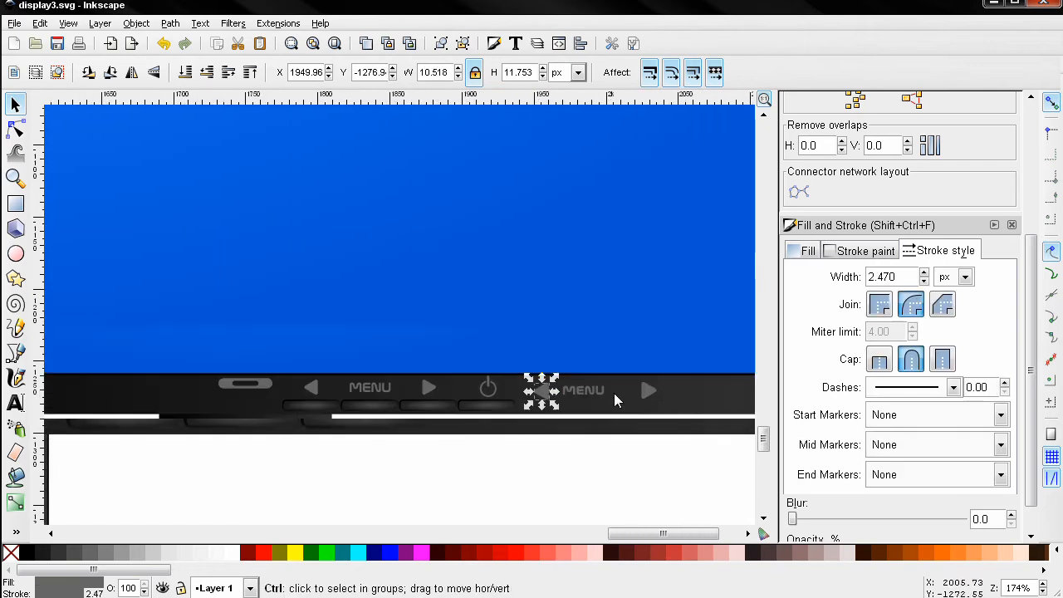
# - Align the two triangles and the new MENU text on a common horizontal axis and shift the text midway between the triangles
pyautogui.moveTo(676, 438); pyautogui.dragTo(517, 369)
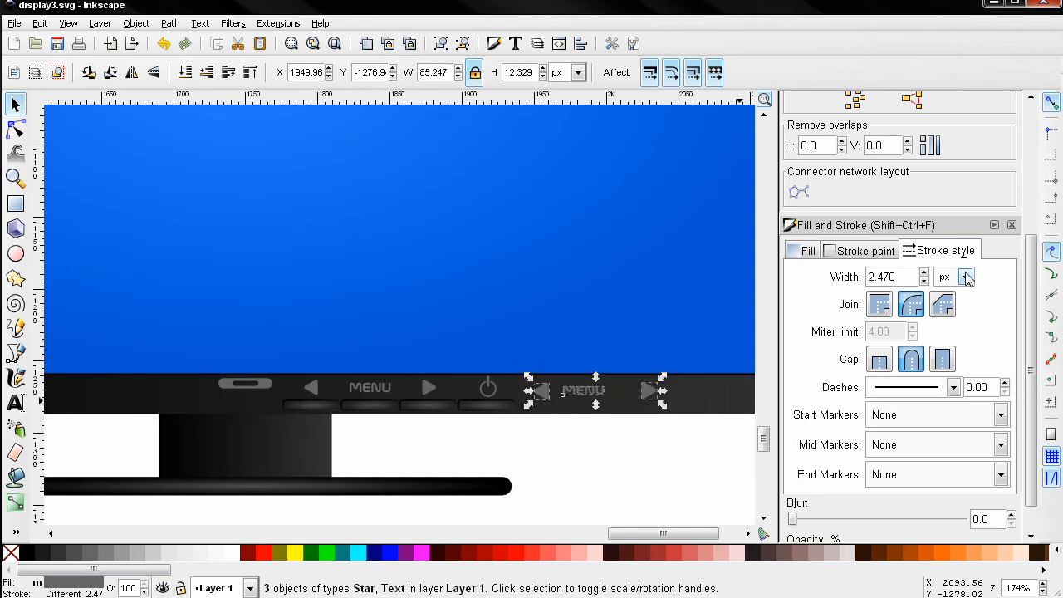
pyautogui.scroll(5, 1030, 224)
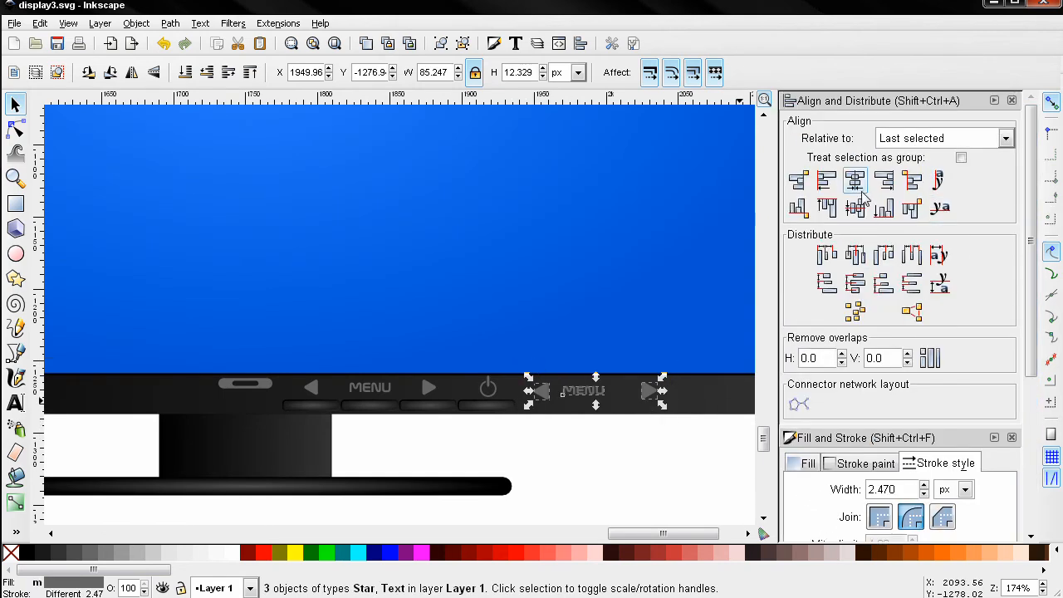
pyautogui.click(856, 207)
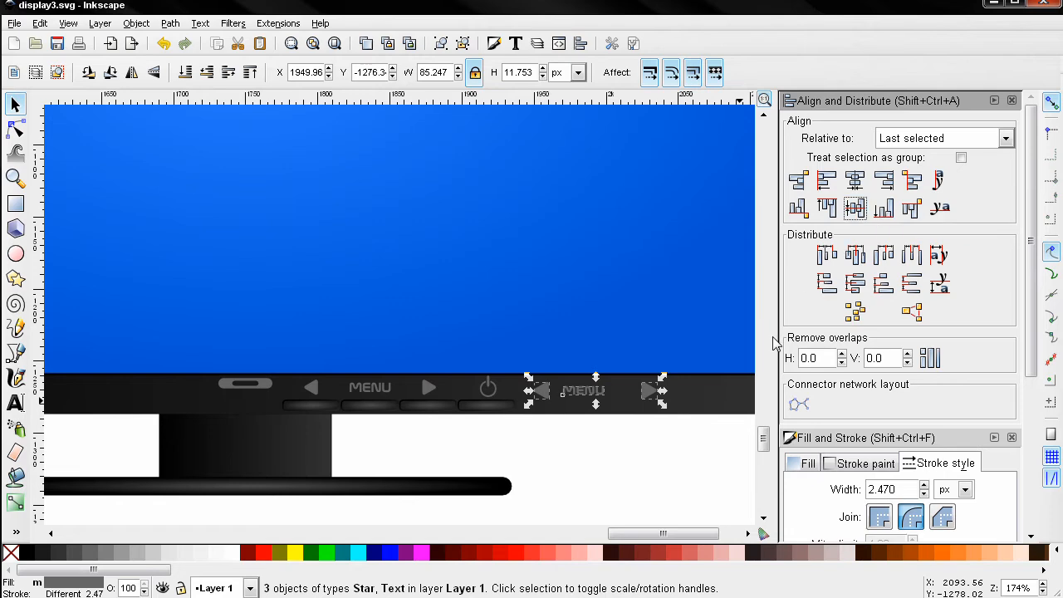
pyautogui.click(652, 446)
pyautogui.click(588, 391)
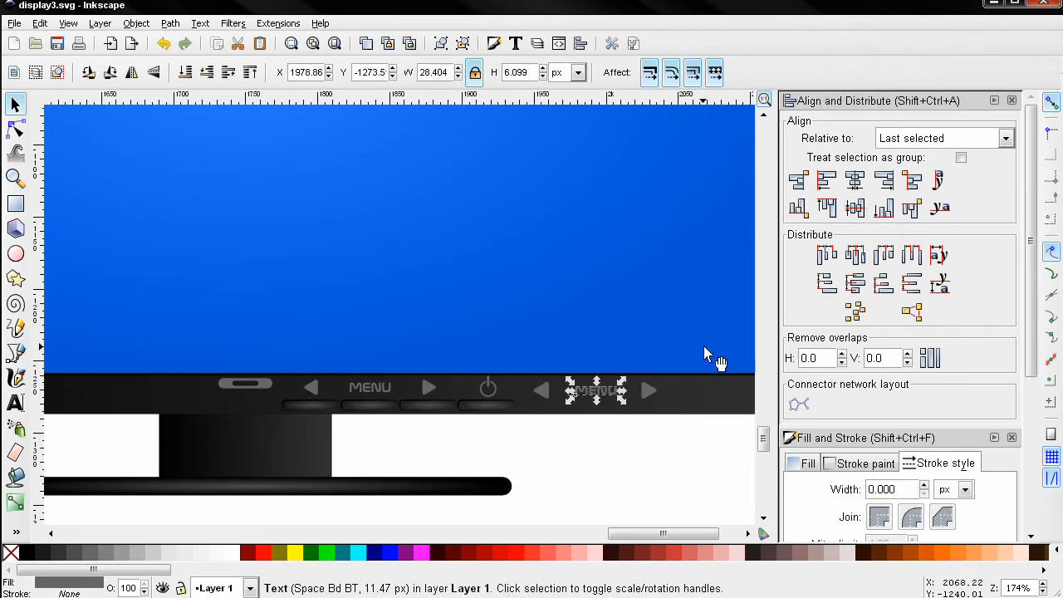
# - Centre both new triangles and the new MENU text on a common horizontal axis
pyautogui.moveTo(653, 449); pyautogui.dragTo(527, 347)
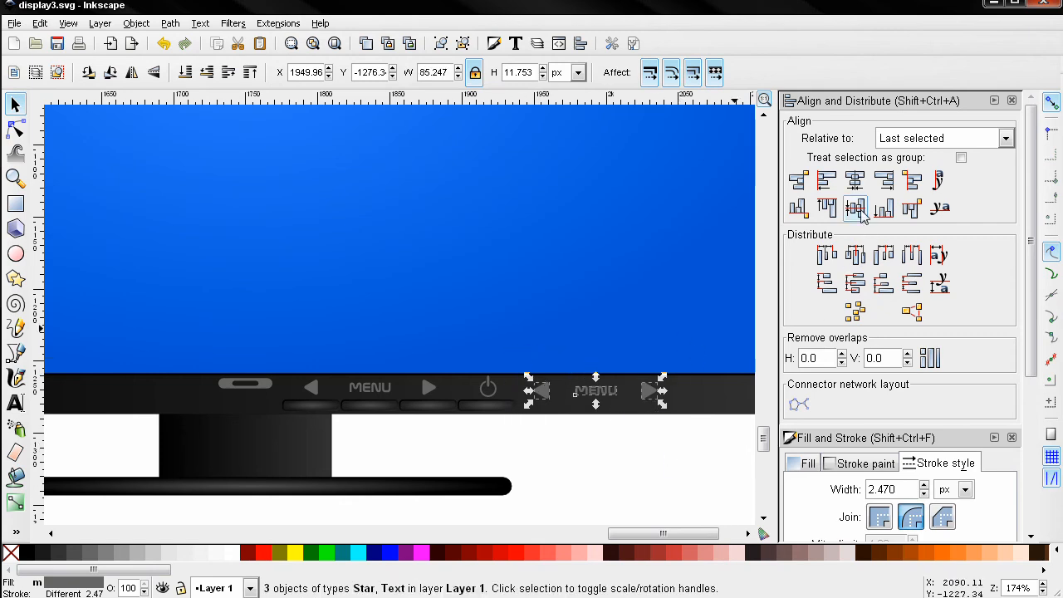
pyautogui.click(855, 208)
pyautogui.click(593, 431)
pyautogui.click(489, 387)
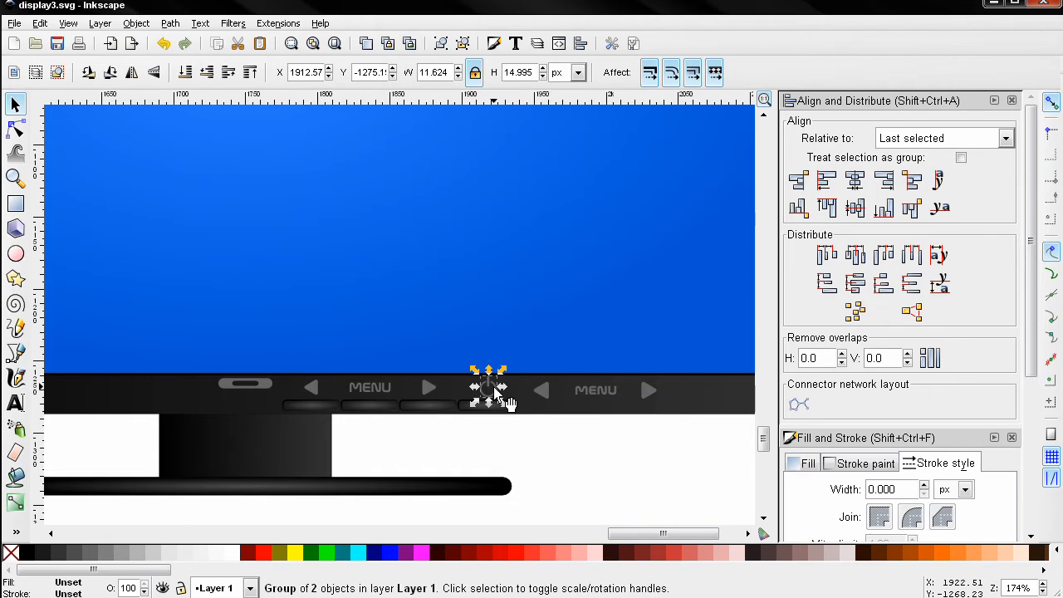
# - Enlarge the new MENU text between the triangles to about 32.9 px wide, keeping its proportions
pyautogui.click(606, 391)
pyautogui.scroll(1, 615, 432)
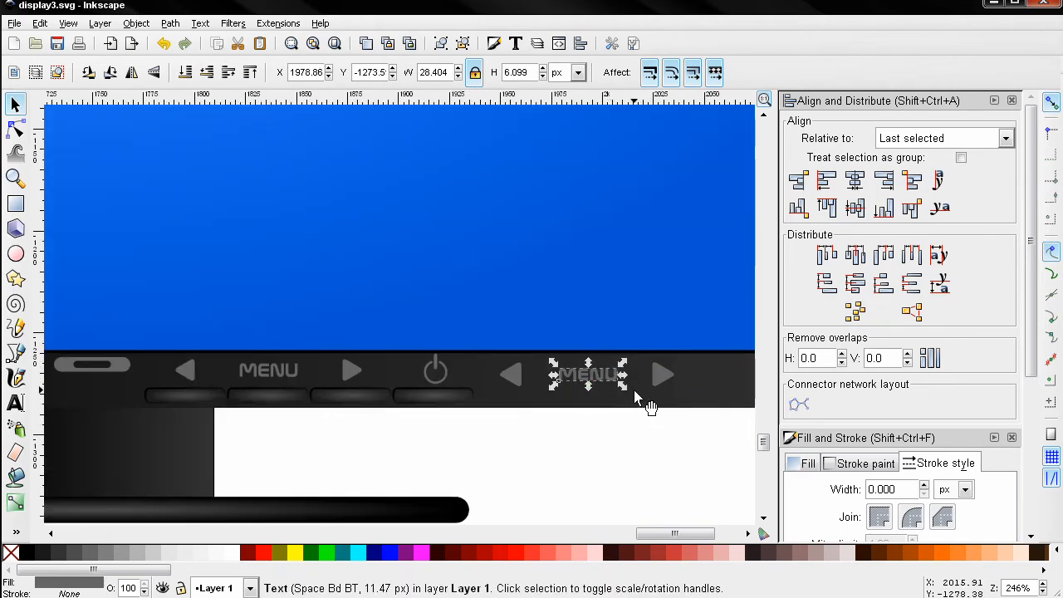
pyautogui.moveTo(624, 389); pyautogui.dragTo(632, 402)
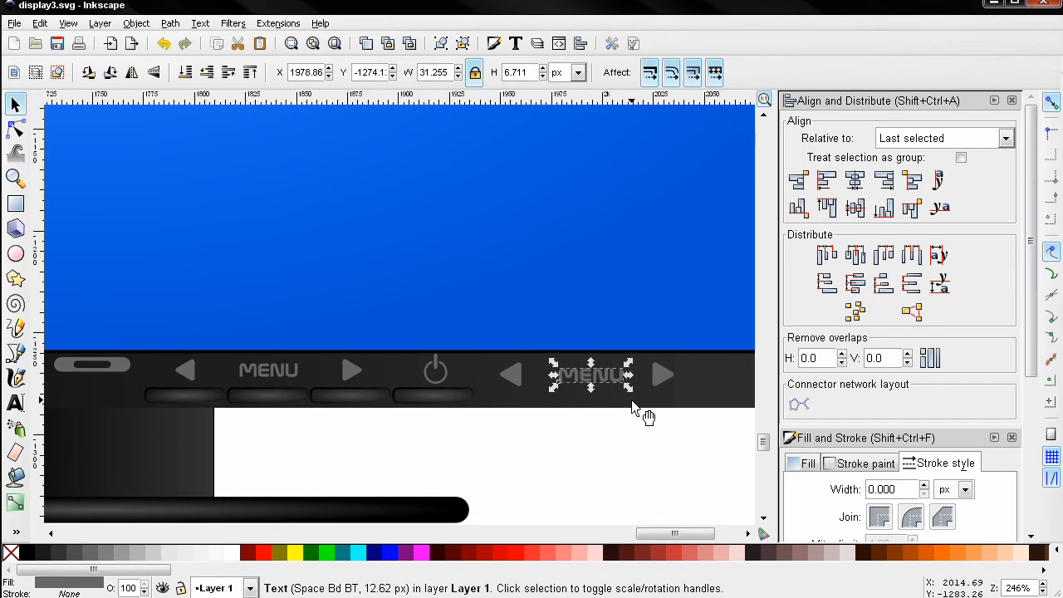
pyautogui.moveTo(628, 387); pyautogui.dragTo(632, 390)
pyautogui.click(608, 419)
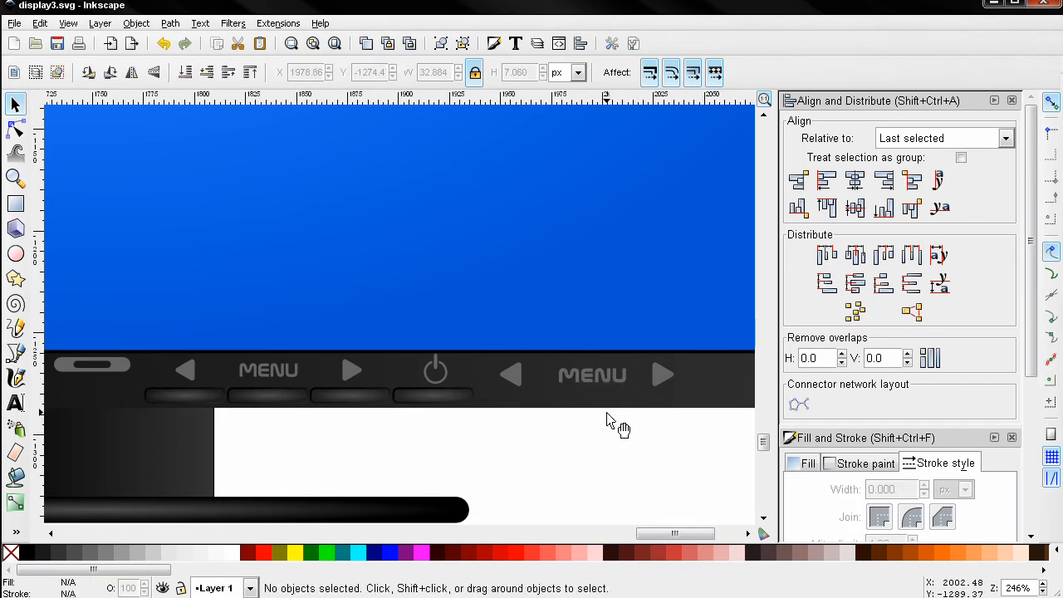
# - Draw a gray circle about 12 px wide on the bezel between the new right-pointing triangle and the blue light
pyautogui.click(434, 375)
pyautogui.hscroll(5, 505, 432)
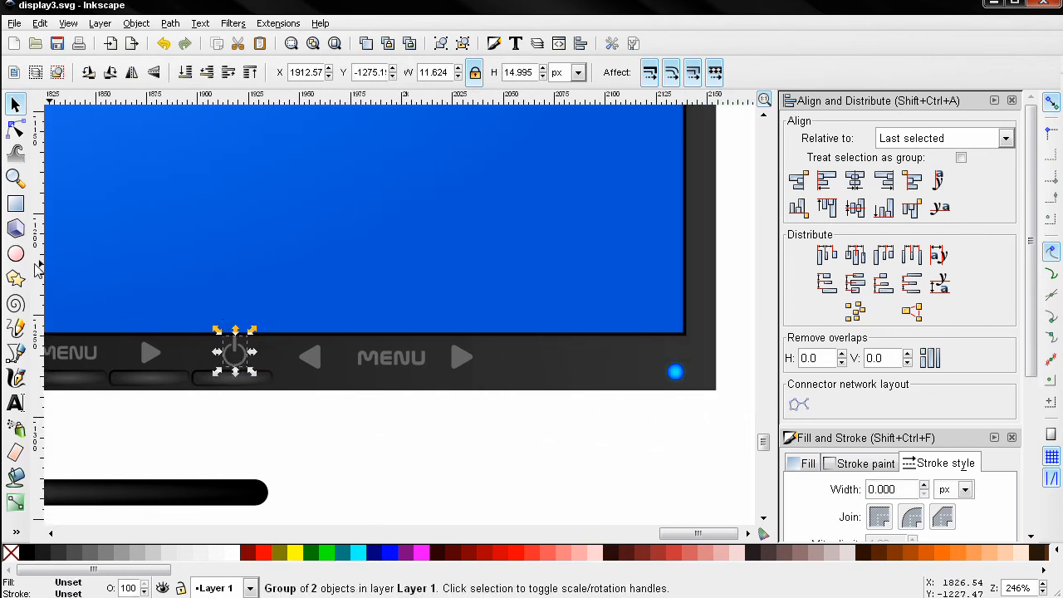
pyautogui.press('e')
pyautogui.moveTo(503, 357); pyautogui.dragTo(526, 379)
pyautogui.hscroll(1, 540, 404)
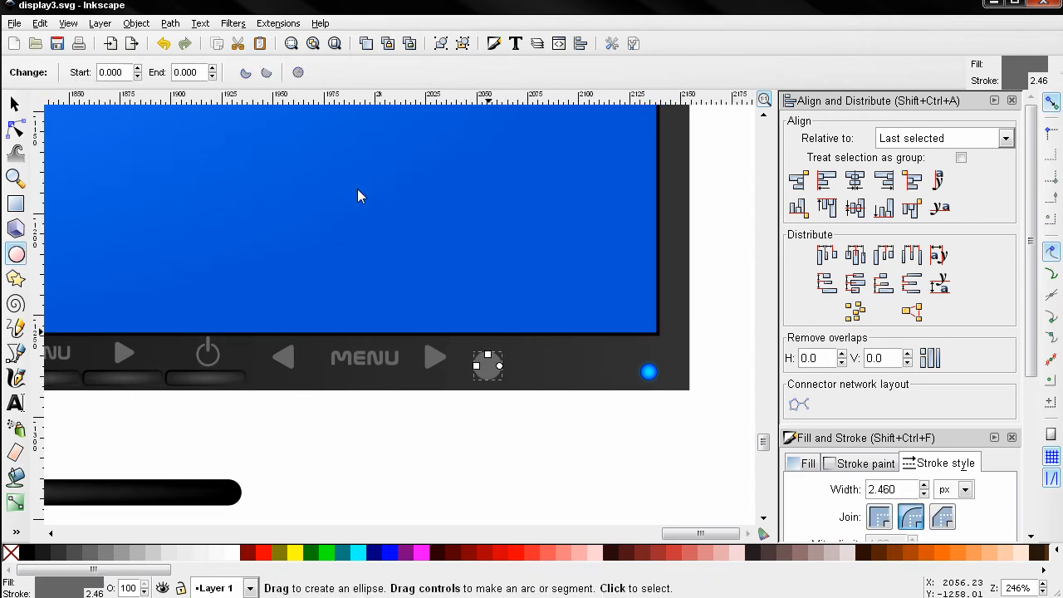
# - Open the circle into an arc with an end angle of about 296.6 degrees
pyautogui.scroll(2, 509, 385)
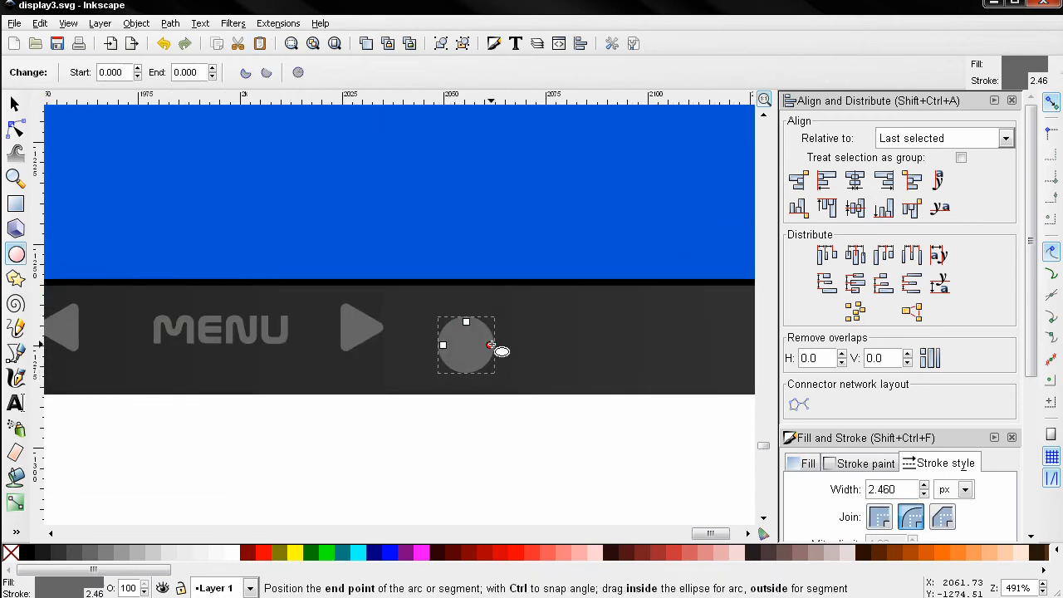
pyautogui.moveTo(482, 344); pyautogui.dragTo(443, 315)
pyautogui.moveTo(482, 315)
pyautogui.mouseDown()
pyautogui.moveTo(498, 305)
pyautogui.moveTo(467, 342)
pyautogui.moveTo(477, 324)
pyautogui.mouseUp()
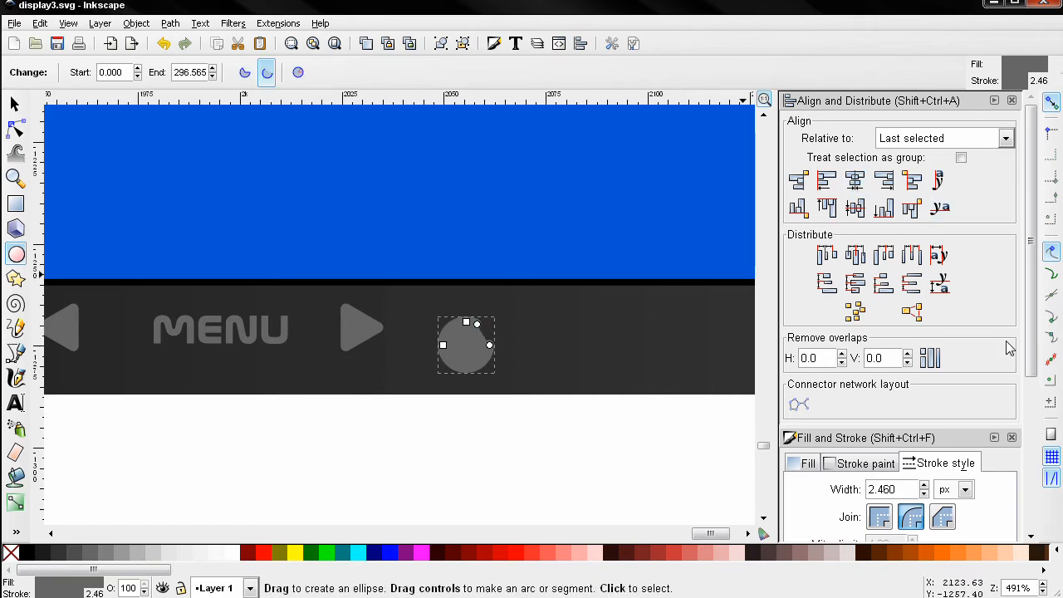
# - Remove the arc's fill and reduce its stroke width to 1.06 px to form a thin ring
pyautogui.click(806, 462)
pyautogui.click(802, 492)
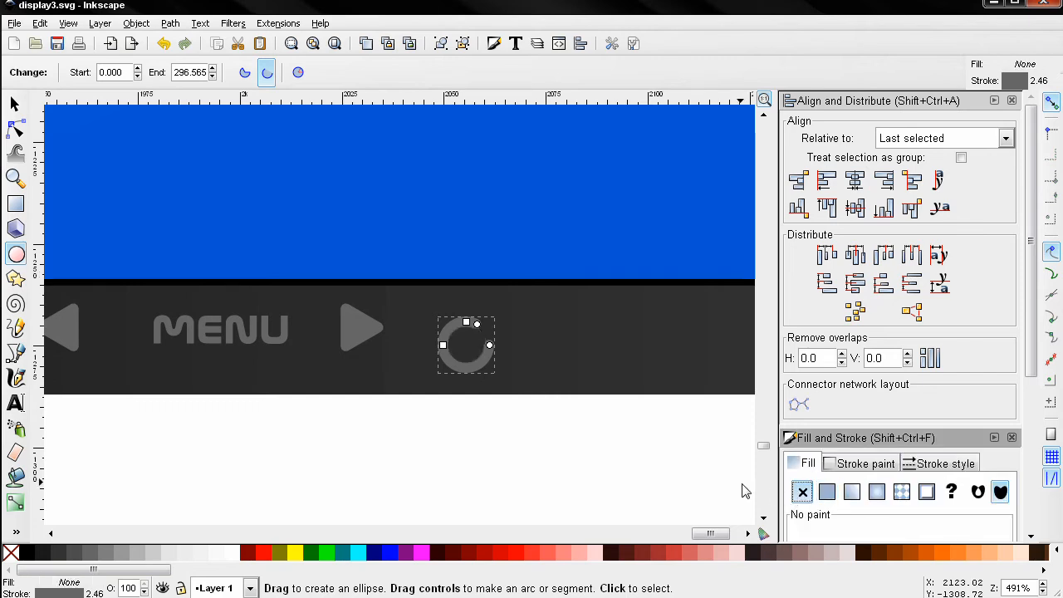
pyautogui.click(911, 463)
pyautogui.click(923, 494)
pyautogui.click(924, 494)
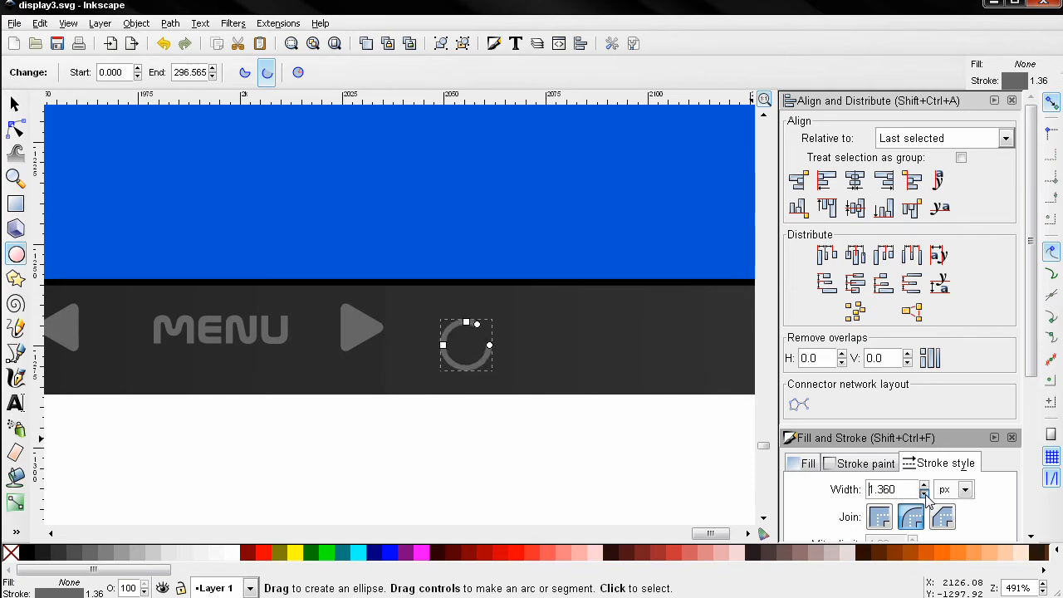
pyautogui.keyDown('ctrl'); pyautogui.scroll(-1, 480, 443); pyautogui.keyUp('ctrl')
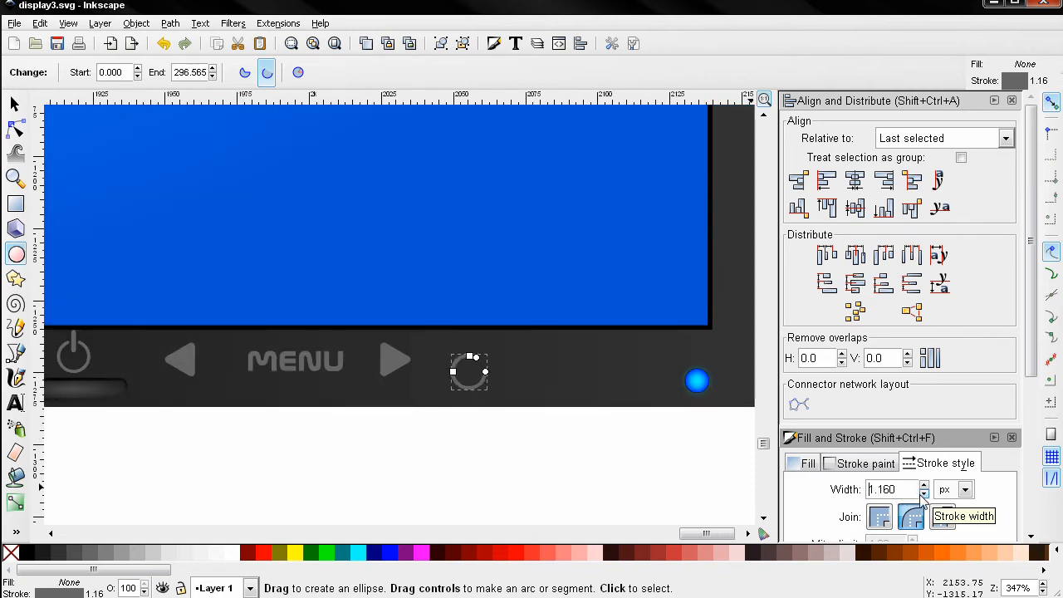
pyautogui.click(924, 494)
pyautogui.keyDown('ctrl'); pyautogui.scroll(4, 473, 419); pyautogui.keyUp('ctrl')
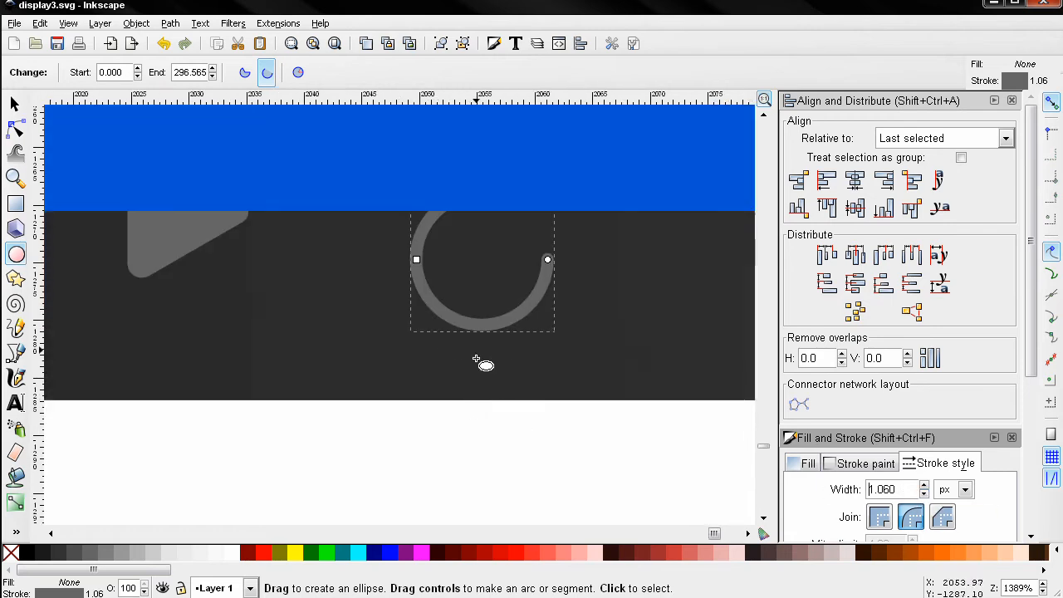
# - Narrow the gap in the arc and rotate the arc so the gap points straight up
pyautogui.moveTo(512, 200)
pyautogui.mouseDown()
pyautogui.moveTo(532, 220)
pyautogui.moveTo(521, 226)
pyautogui.mouseUp()
pyautogui.click(14, 103)
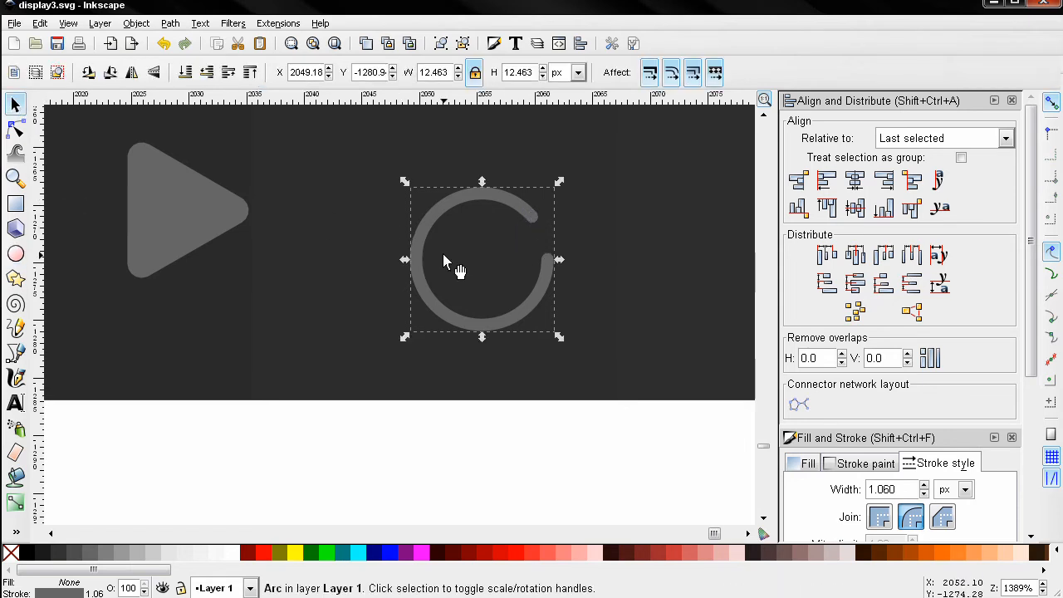
pyautogui.click(418, 186)
pyautogui.moveTo(405, 181); pyautogui.dragTo(378, 306)
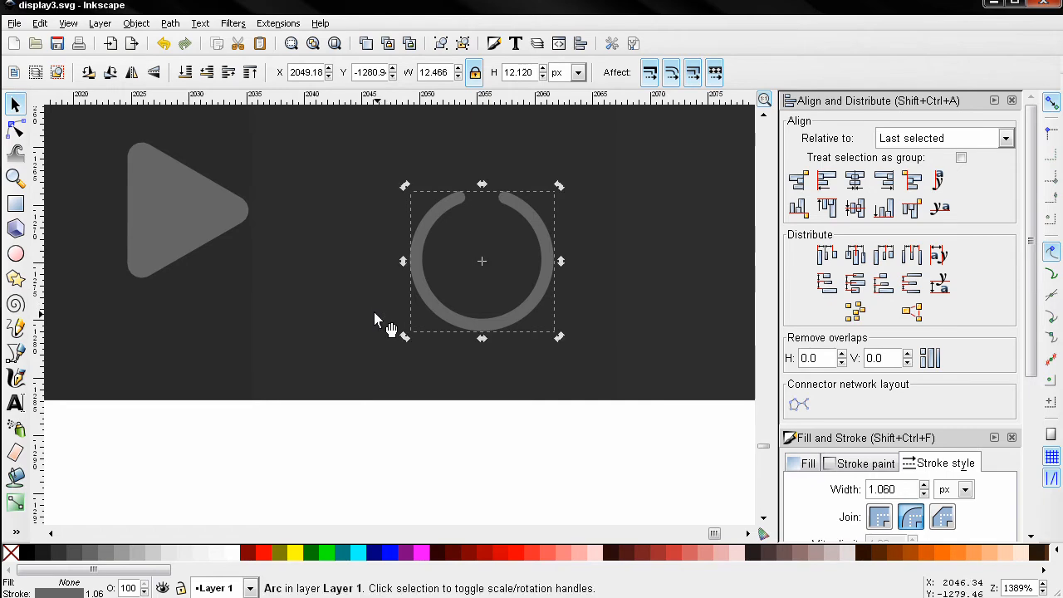
# - Draw a rounded vertical bar about 2.4 by 10.4 px through the arc's gap, with no stroke and a gray 666666 fill
pyautogui.click(15, 203)
pyautogui.moveTo(462, 149); pyautogui.dragTo(496, 276)
pyautogui.scroll(-5, 1001, 404)
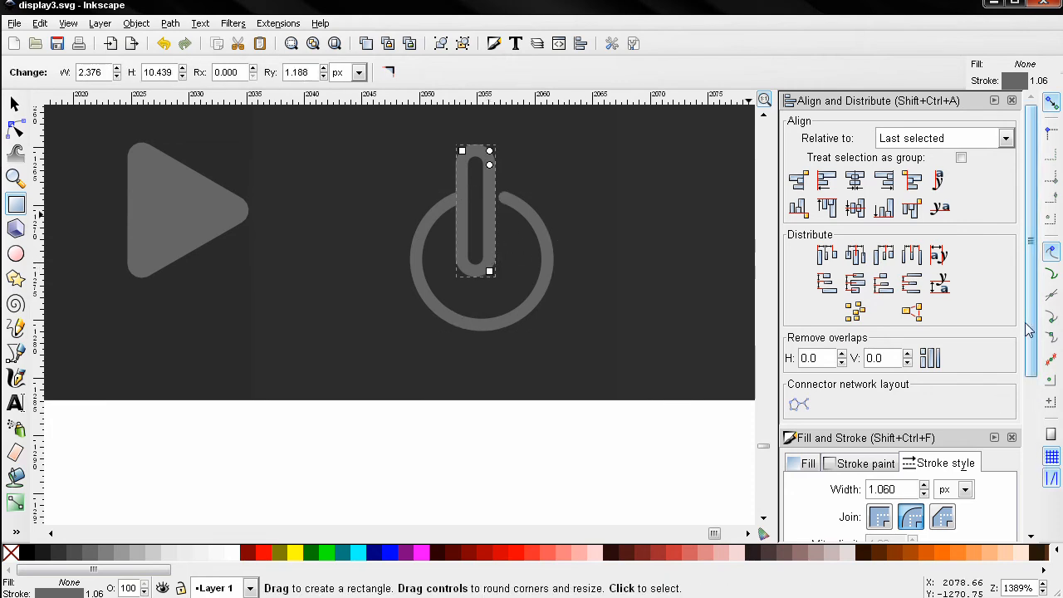
pyautogui.click(810, 295)
pyautogui.click(803, 322)
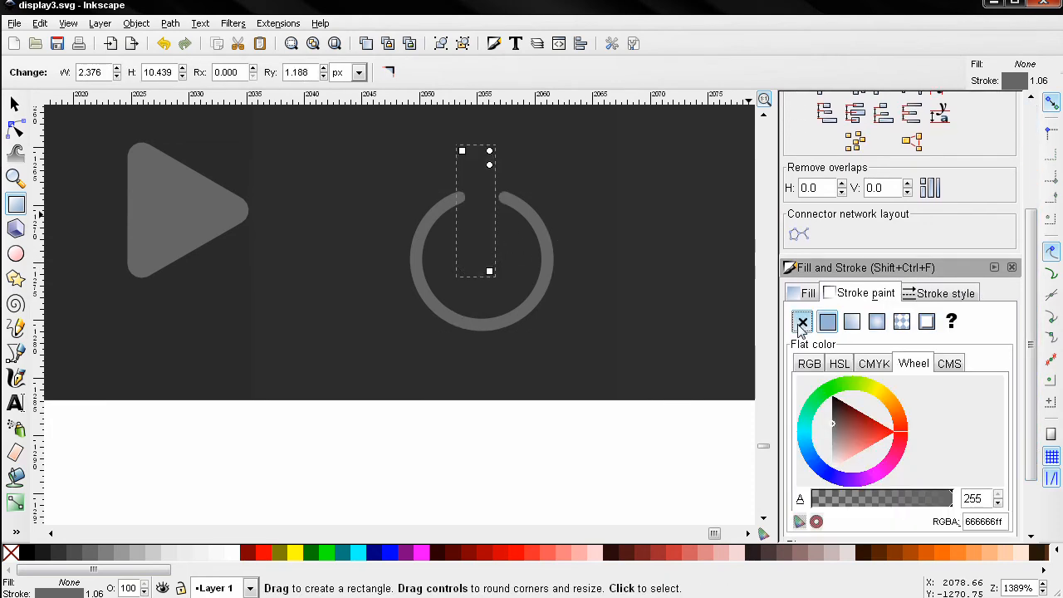
pyautogui.click(806, 293)
pyautogui.click(827, 323)
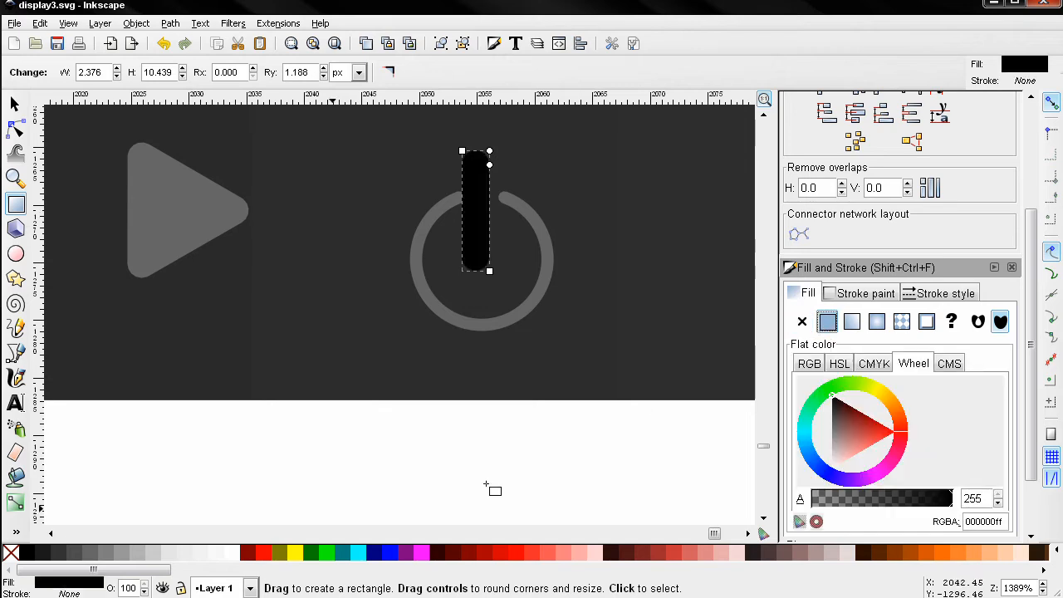
pyautogui.click(91, 557)
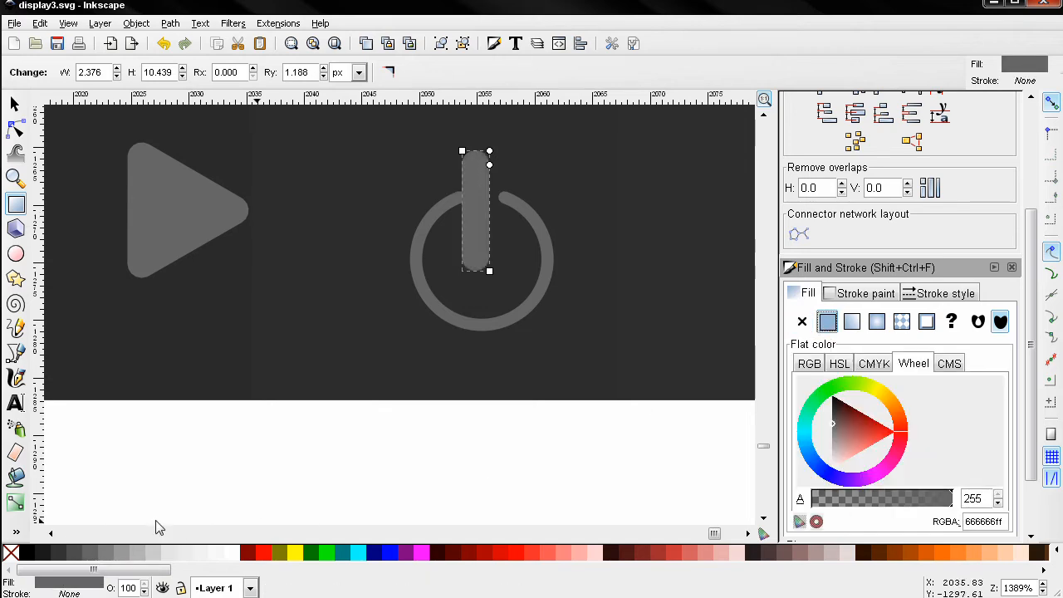
# - Move the bar to the middle of the arc's gap and scale it down to about 1.9 by 9.7 px
pyautogui.click(14, 104)
pyautogui.moveTo(489, 221); pyautogui.dragTo(497, 202)
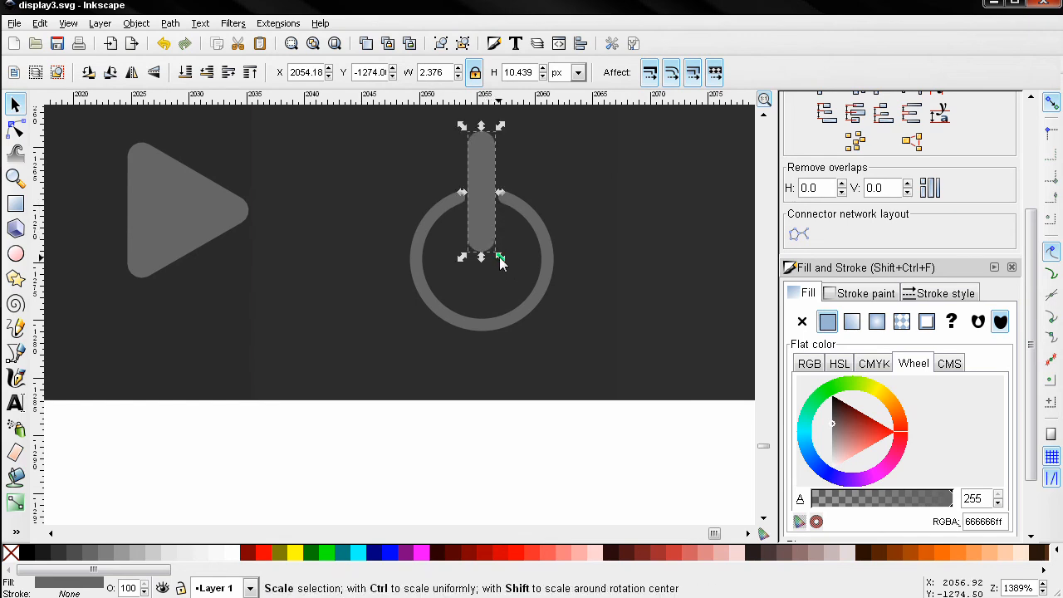
pyautogui.moveTo(499, 258); pyautogui.dragTo(487, 229)
pyautogui.moveTo(499, 182); pyautogui.dragTo(484, 212)
# - Fine-tune the arc's rotation to level its gap and nudge the bar to sit centred in it
pyautogui.click(541, 237)
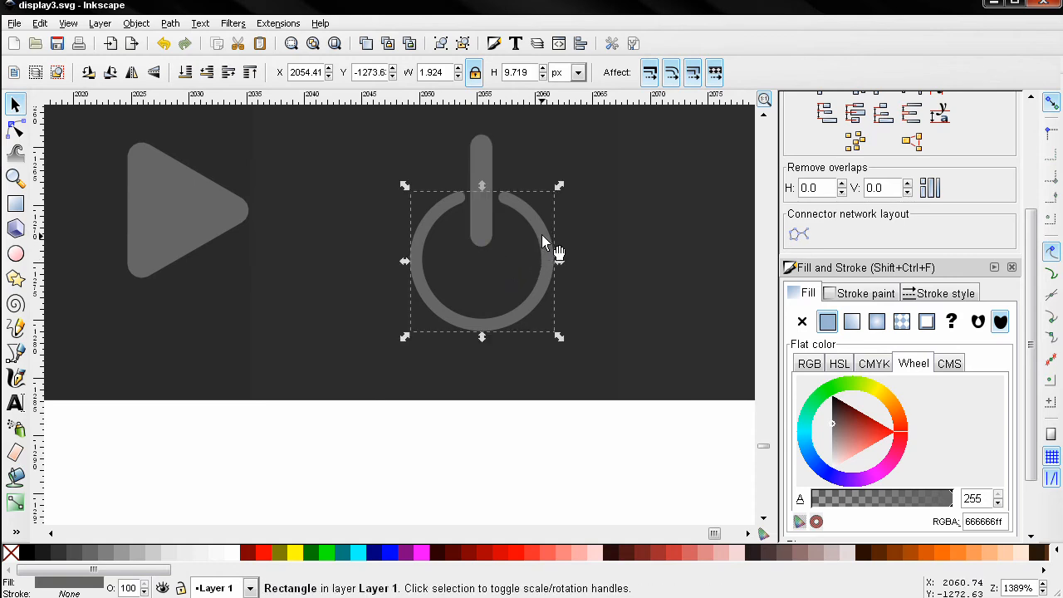
pyautogui.click(441, 233)
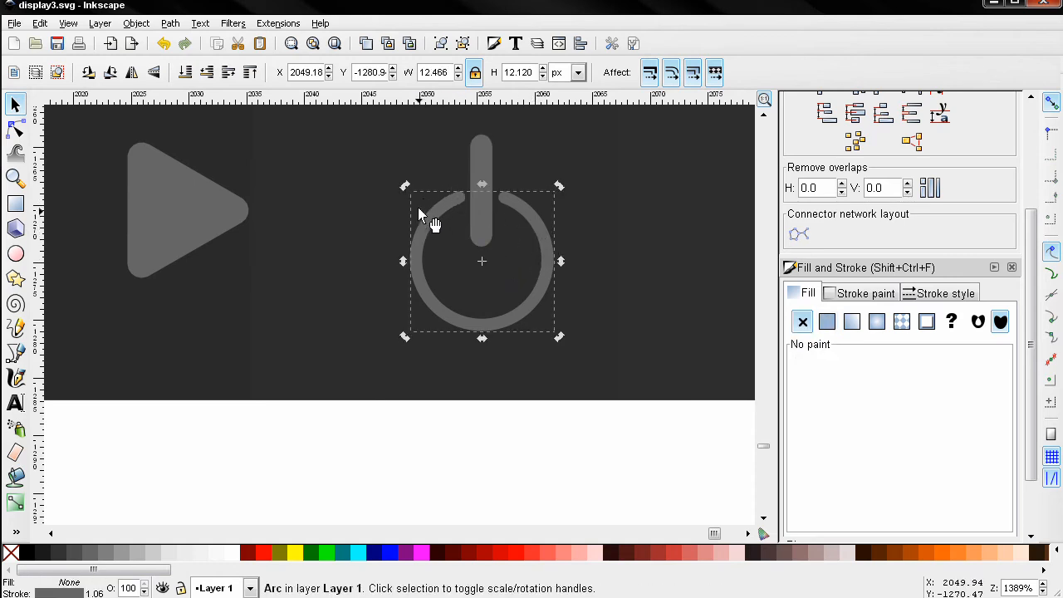
pyautogui.moveTo(405, 185); pyautogui.dragTo(403, 192)
pyautogui.click(487, 234)
pyautogui.moveTo(481, 221); pyautogui.dragTo(479, 223)
# - Level the arc's two ends by rotating it against a temporary horizontal guide, and remove the guide
pyautogui.scroll(2, 512, 243)
pyautogui.scroll(2, 506, 249)
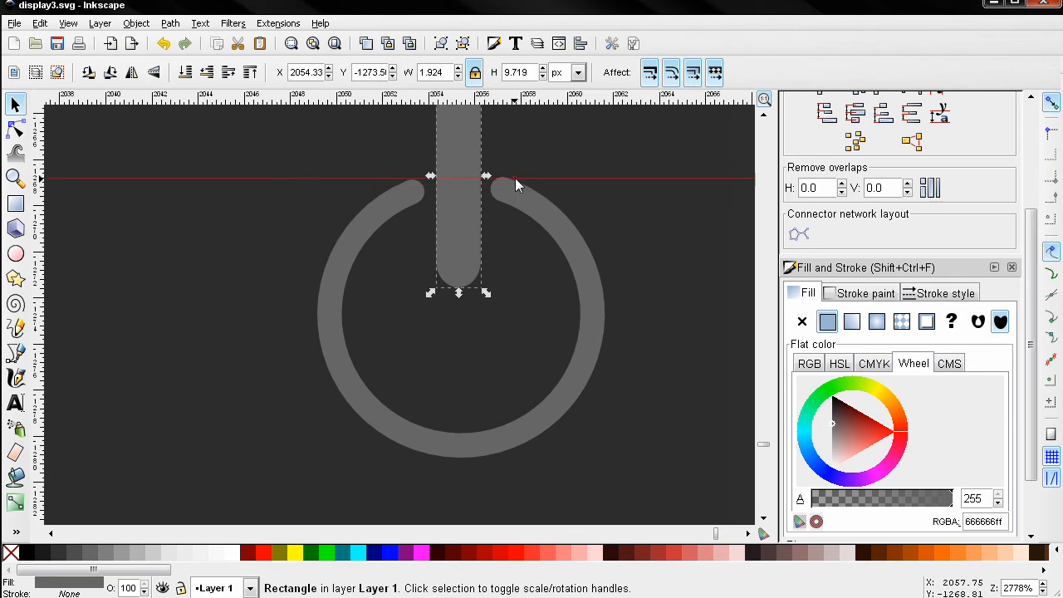
pyautogui.click(560, 241)
pyautogui.click(561, 238)
pyautogui.moveTo(611, 172); pyautogui.dragTo(595, 197)
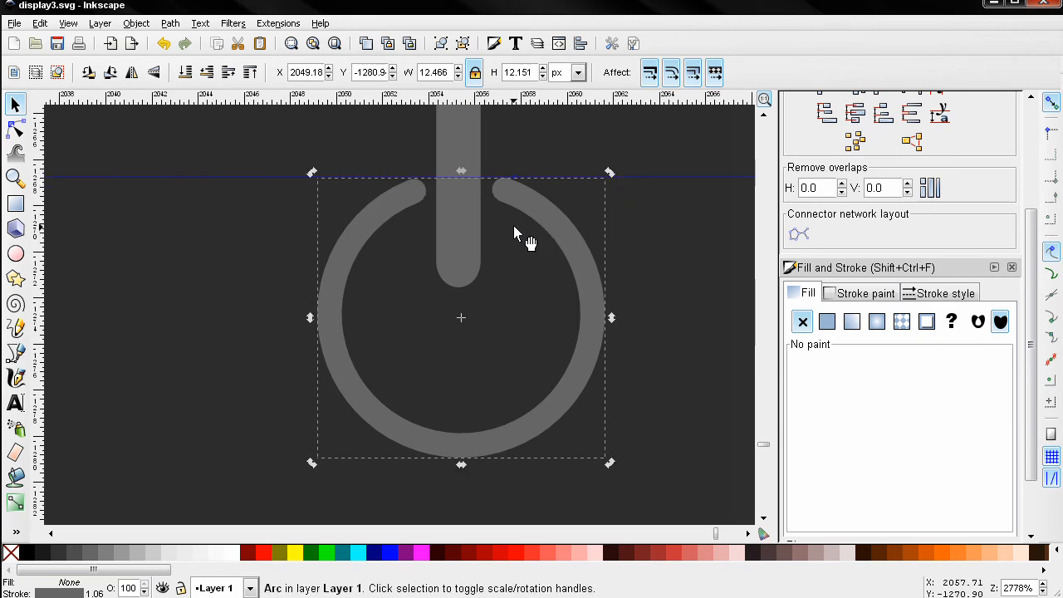
pyautogui.moveTo(231, 177); pyautogui.dragTo(243, 105)
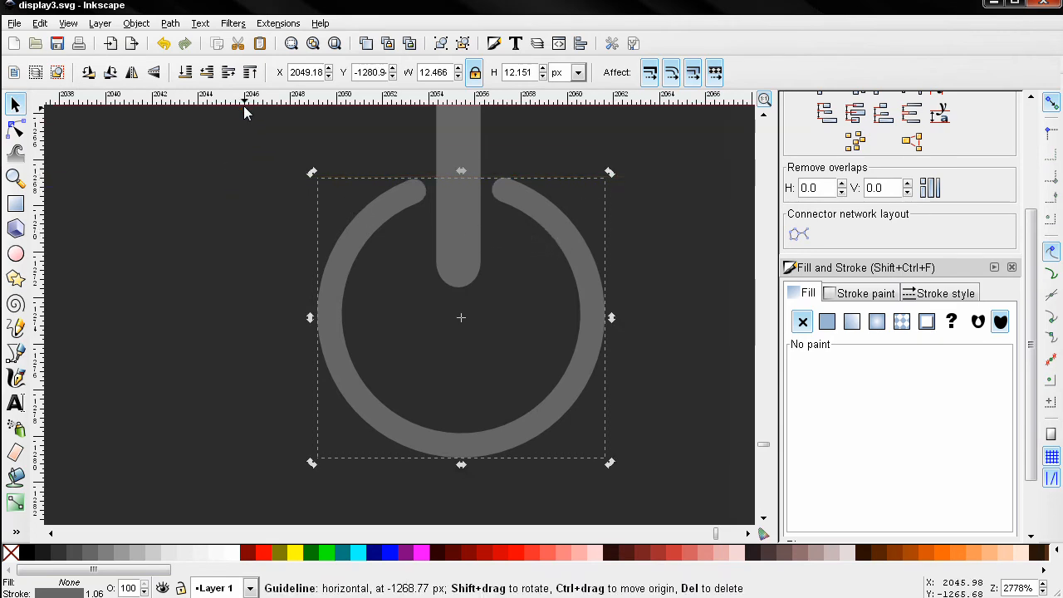
# - Compare the new power symbol with the existing one and adjust the length of its bar inside the arc
pyautogui.click(450, 237)
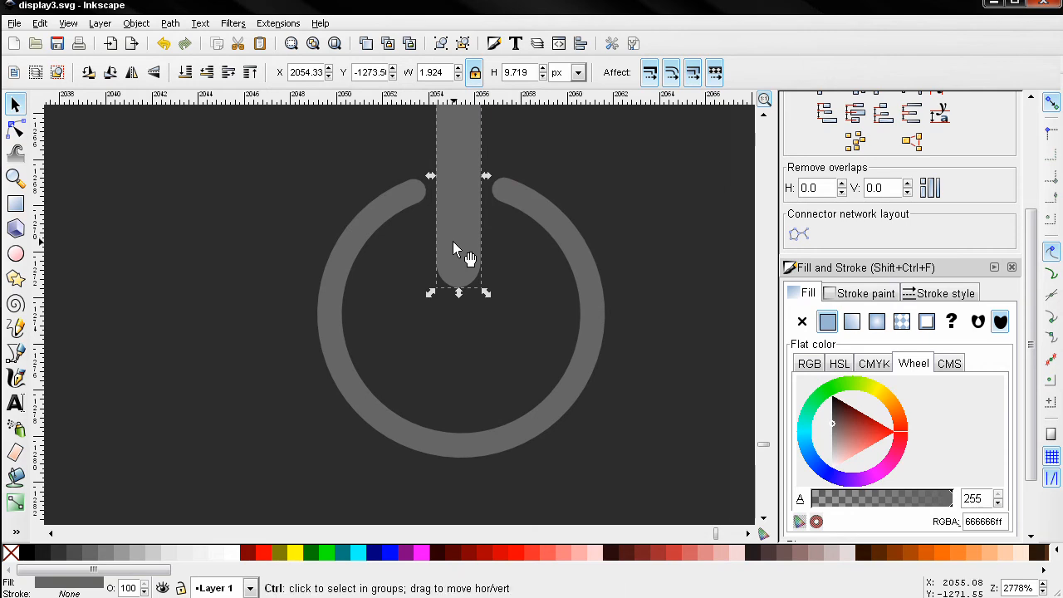
pyautogui.keyDown('ctrl'); pyautogui.scroll(-6, 452, 242); pyautogui.keyUp('ctrl')
pyautogui.click(449, 350)
pyautogui.moveTo(327, 294); pyautogui.dragTo(414, 307)
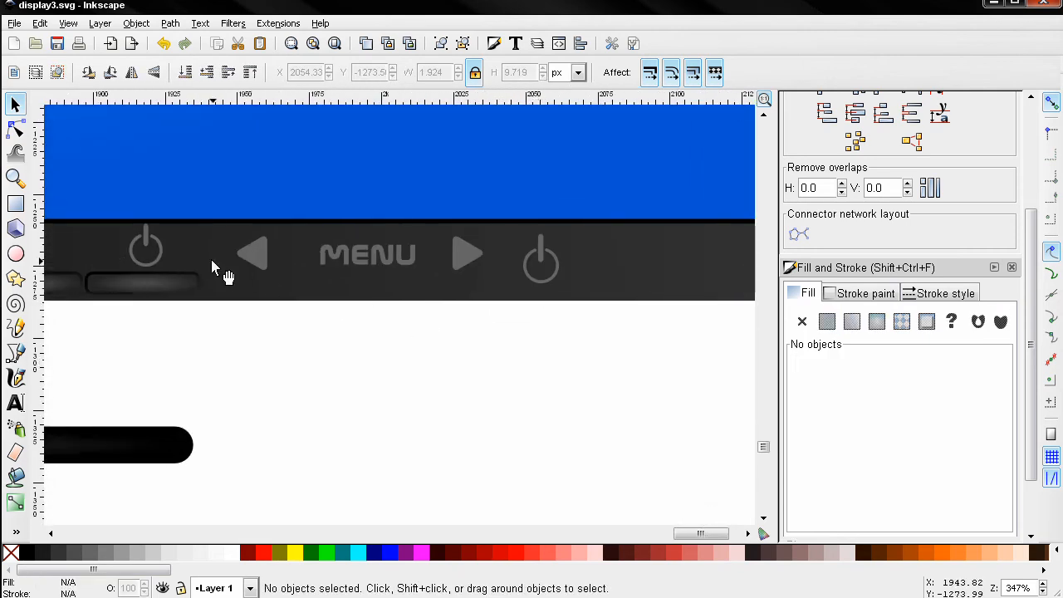
pyautogui.click(540, 258)
pyautogui.keyDown('ctrl'); pyautogui.scroll(4, 536, 260); pyautogui.keyUp('ctrl')
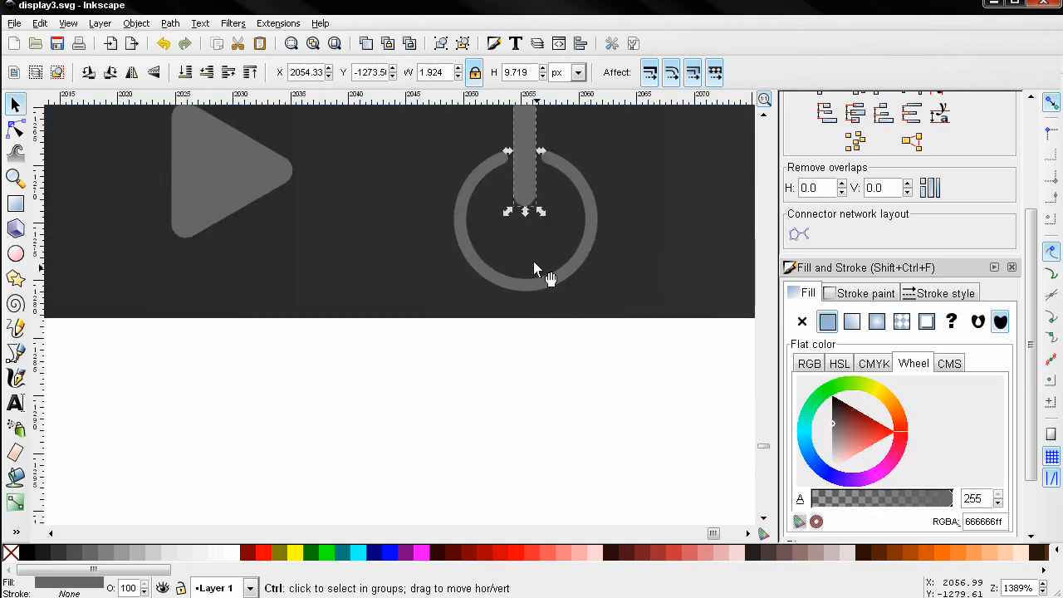
pyautogui.moveTo(526, 211); pyautogui.dragTo(532, 239)
pyautogui.scroll(1, 528, 224)
pyautogui.keyDown('ctrl'); pyautogui.scroll(-5, 538, 264); pyautogui.keyUp('ctrl')
pyautogui.click(541, 274)
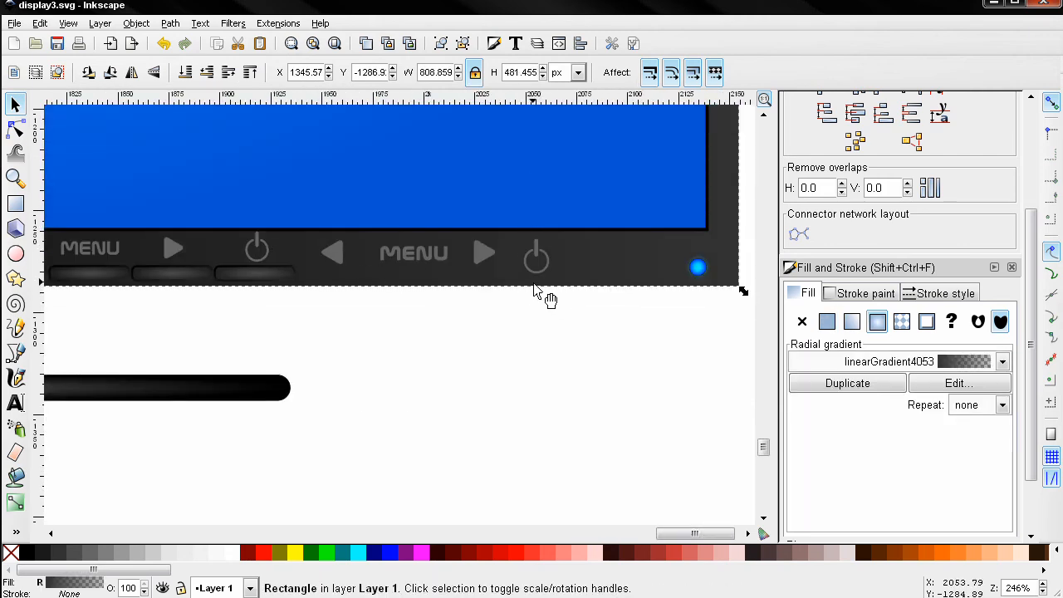
# - Slim the bar of the new power symbol so it fits more loosely in the arc's gap
pyautogui.keyDown('ctrl'); pyautogui.scroll(4, 529, 260); pyautogui.keyUp('ctrl')
pyautogui.keyDown('ctrl'); pyautogui.scroll(2, 529, 260); pyautogui.keyUp('ctrl')
pyautogui.click(603, 218)
pyautogui.moveTo(622, 171); pyautogui.dragTo(619, 170)
# - Group the bar and the arc into a single power symbol
pyautogui.keyDown('ctrl'); pyautogui.scroll(-3, 593, 266); pyautogui.keyUp('ctrl')
pyautogui.keyDown('shift'); pyautogui.click(593, 301); pyautogui.keyUp('shift')
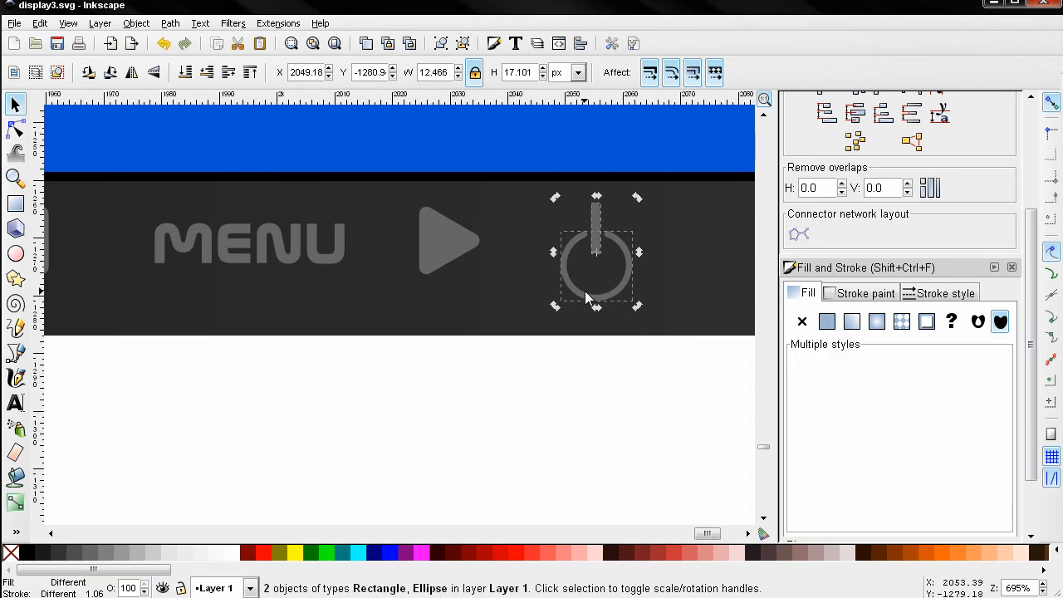
pyautogui.click(640, 391)
pyautogui.keyDown('ctrl'); pyautogui.scroll(-2, 626, 371); pyautogui.keyUp('ctrl')
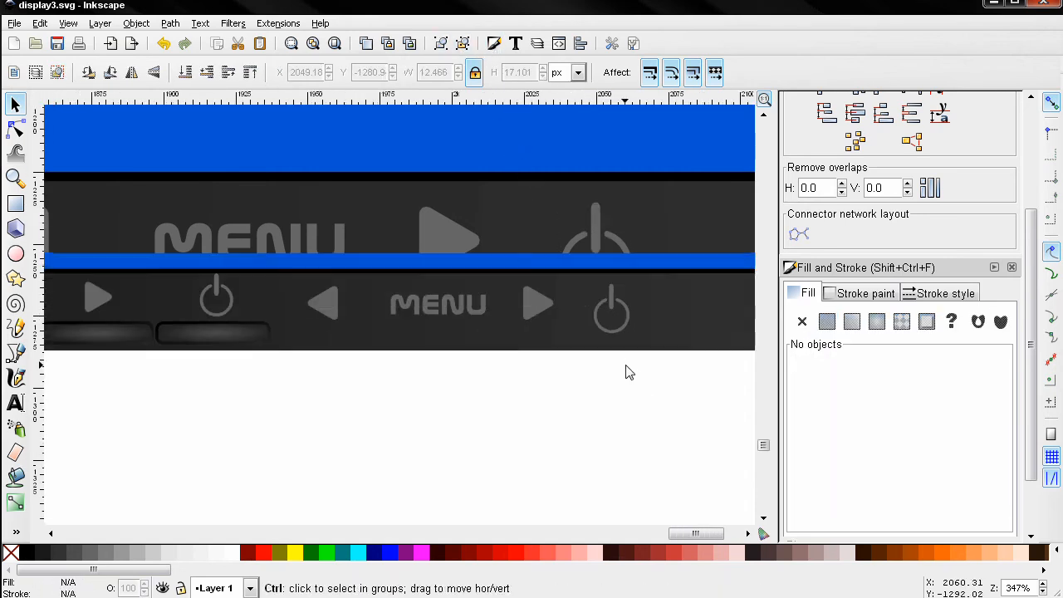
pyautogui.keyDown('ctrl'); pyautogui.scroll(-2, 534, 368); pyautogui.keyUp('ctrl')
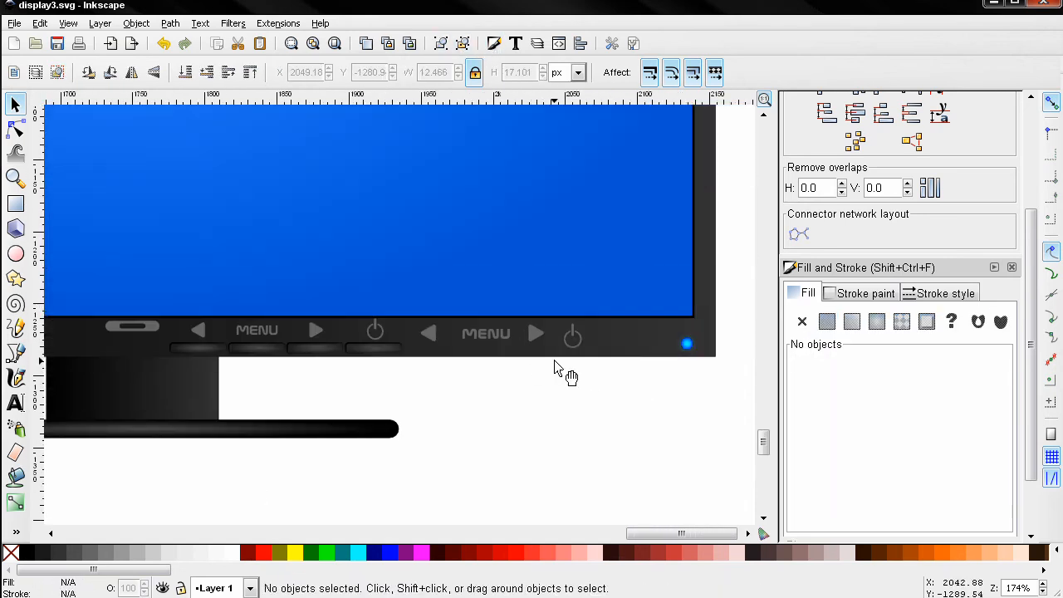
# - Move the new power symbol, both triangles and the MENU text into a row beside the blue power light
pyautogui.moveTo(573, 333); pyautogui.dragTo(656, 333)
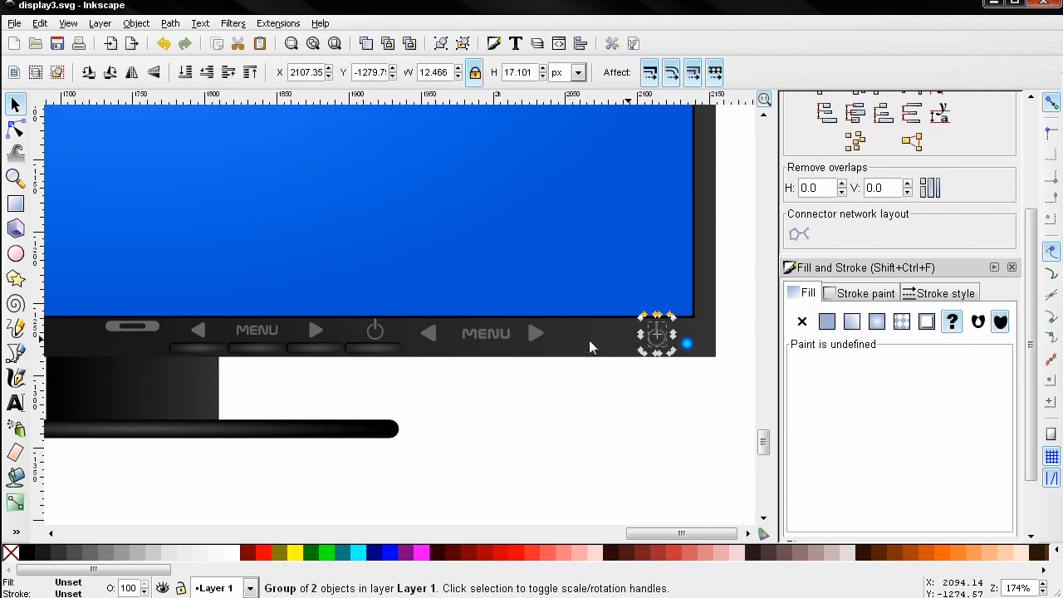
pyautogui.moveTo(533, 332); pyautogui.dragTo(619, 335)
pyautogui.moveTo(501, 334); pyautogui.dragTo(586, 338)
pyautogui.click(619, 338)
pyautogui.moveTo(433, 331); pyautogui.dragTo(524, 331)
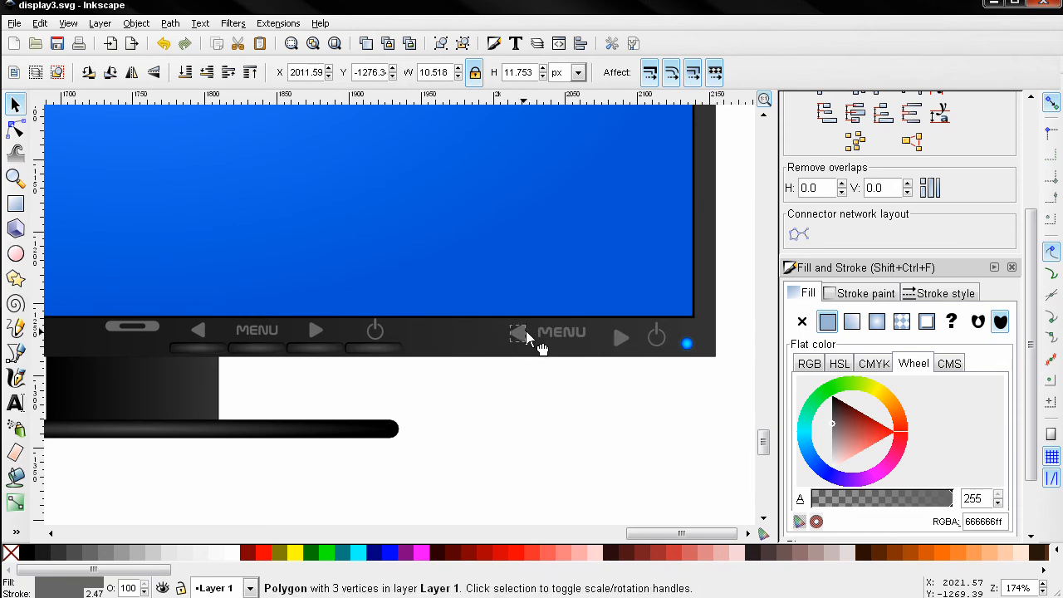
pyautogui.click(615, 337)
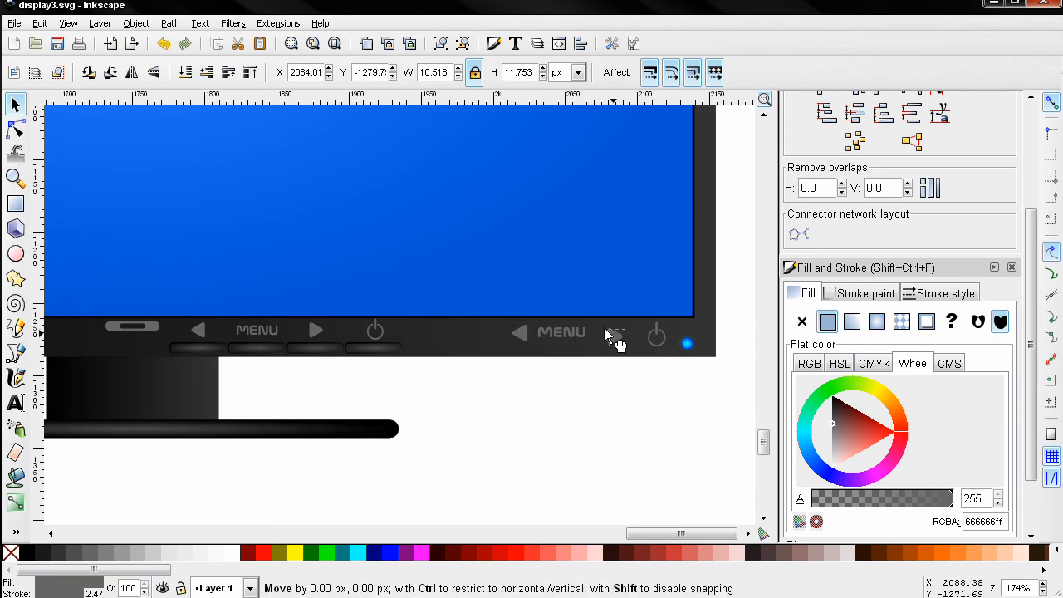
# - Delete the old power symbol, MENU text and both triangles above the four existing buttons
pyautogui.click(381, 346)
pyautogui.click(376, 332)
pyautogui.keyDown('shift'); pyautogui.click(316, 331); pyautogui.keyUp('shift')
pyautogui.keyDown('shift'); pyautogui.click(258, 332); pyautogui.keyUp('shift')
pyautogui.keyDown('shift'); pyautogui.click(203, 334); pyautogui.keyUp('shift')
pyautogui.press('Delete')
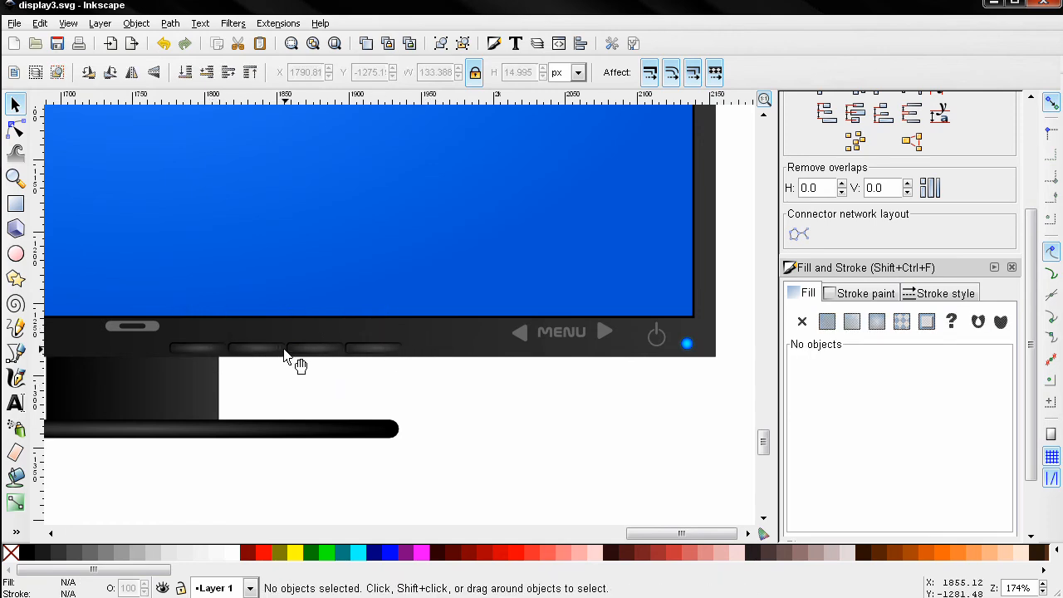
# - Draw a rectangle about 33 by 7 px below the new labels, with no fill and a flat black stroke
pyautogui.click(16, 203)
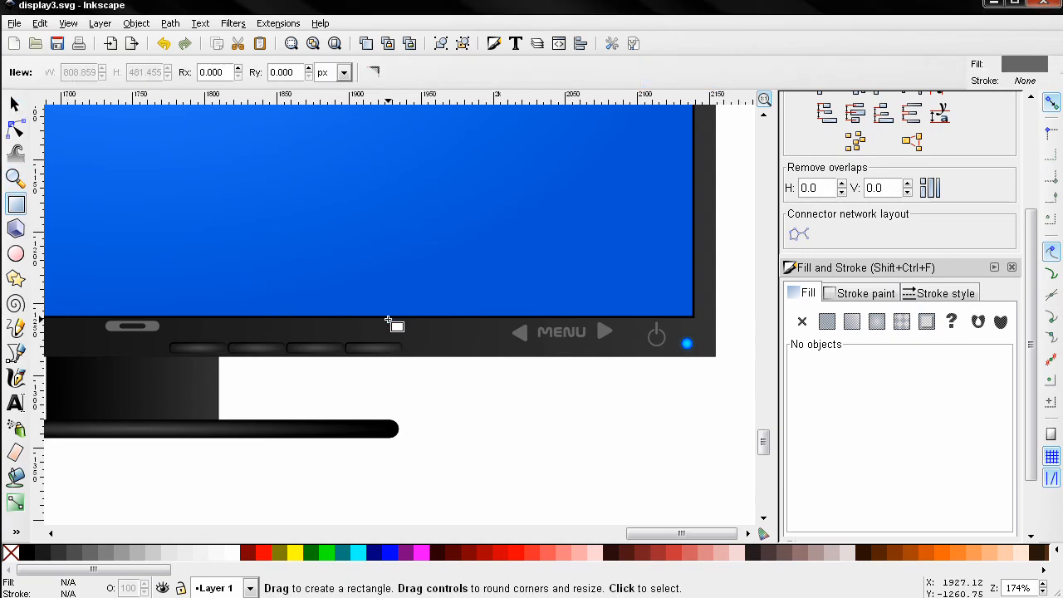
pyautogui.moveTo(451, 341); pyautogui.dragTo(499, 351)
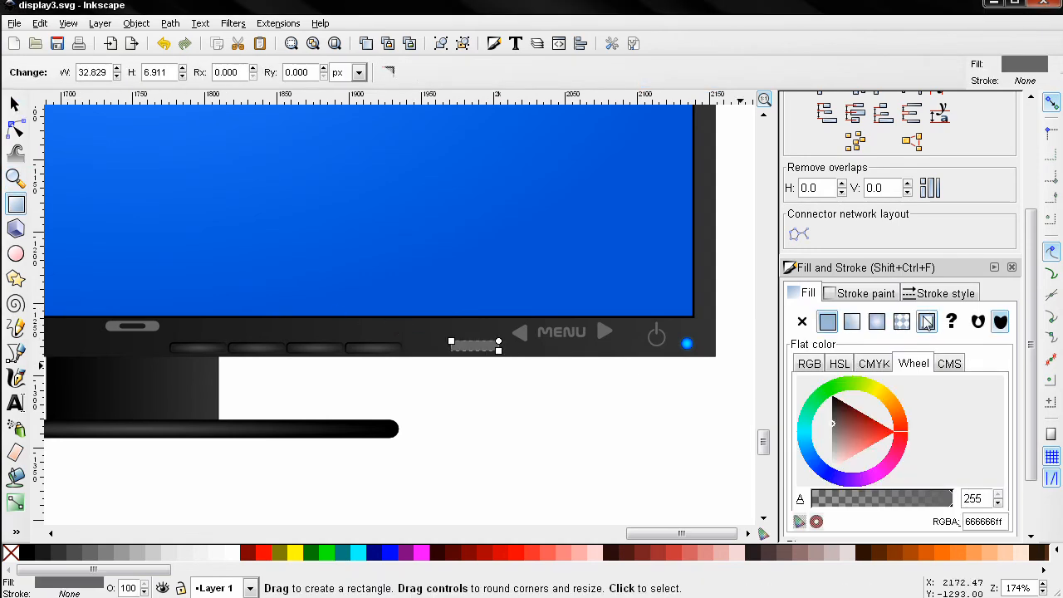
pyautogui.click(801, 322)
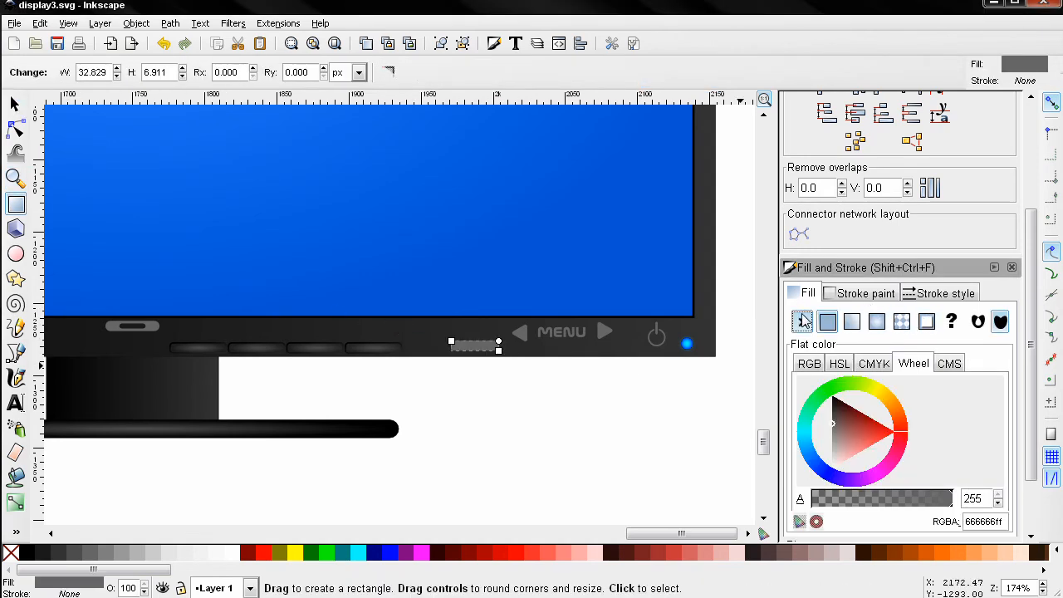
pyautogui.click(850, 299)
pyautogui.click(827, 321)
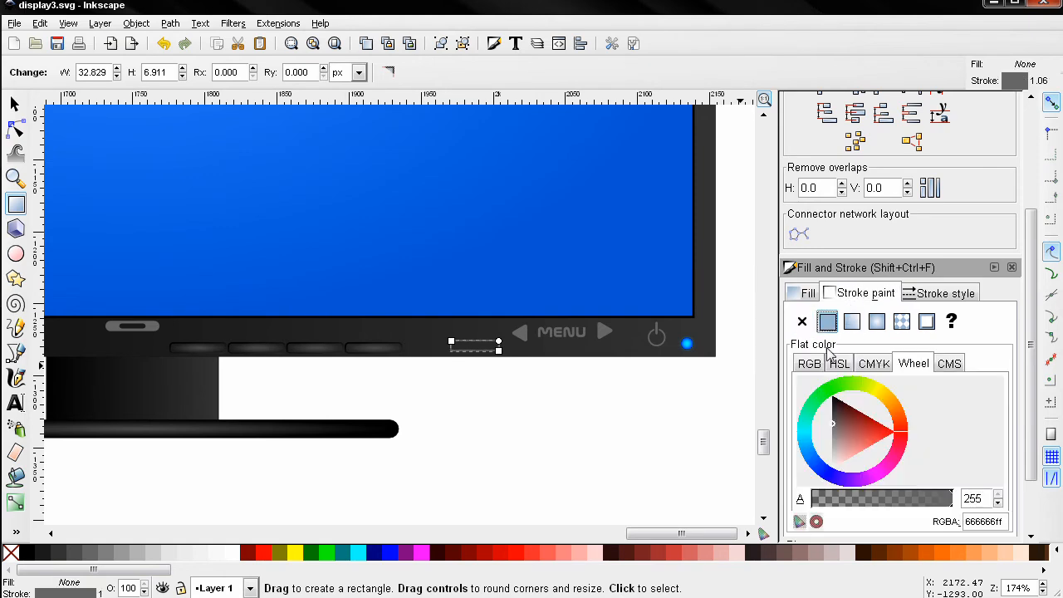
pyautogui.moveTo(833, 414); pyautogui.dragTo(830, 386)
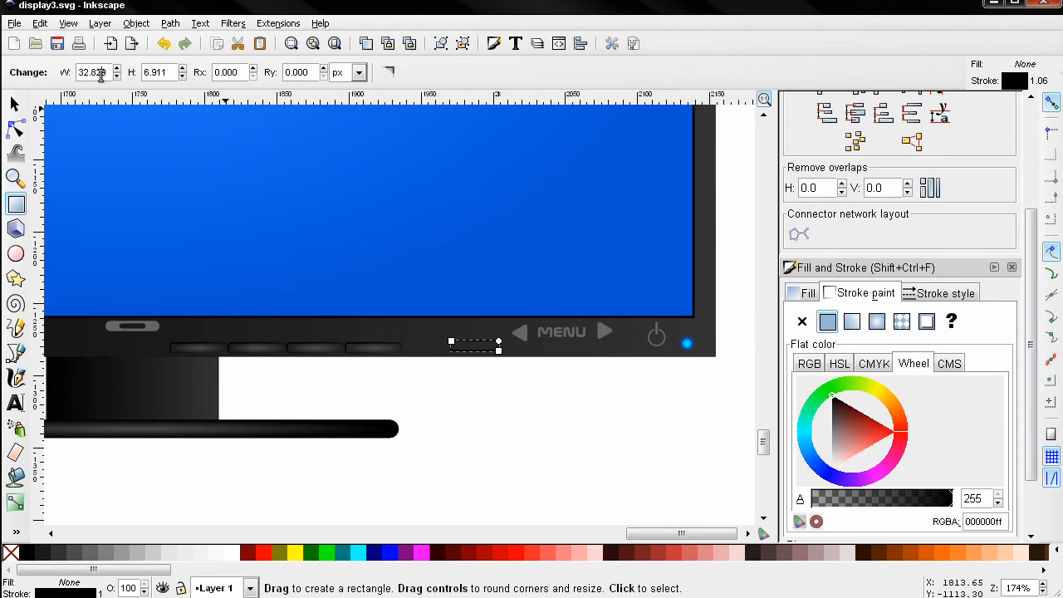
# - Set the rectangle's width to 39.016 px, its height to 7.078 px and its vertical corner radius to 2.277 px
pyautogui.write('39.01')
pyautogui.press('Return')
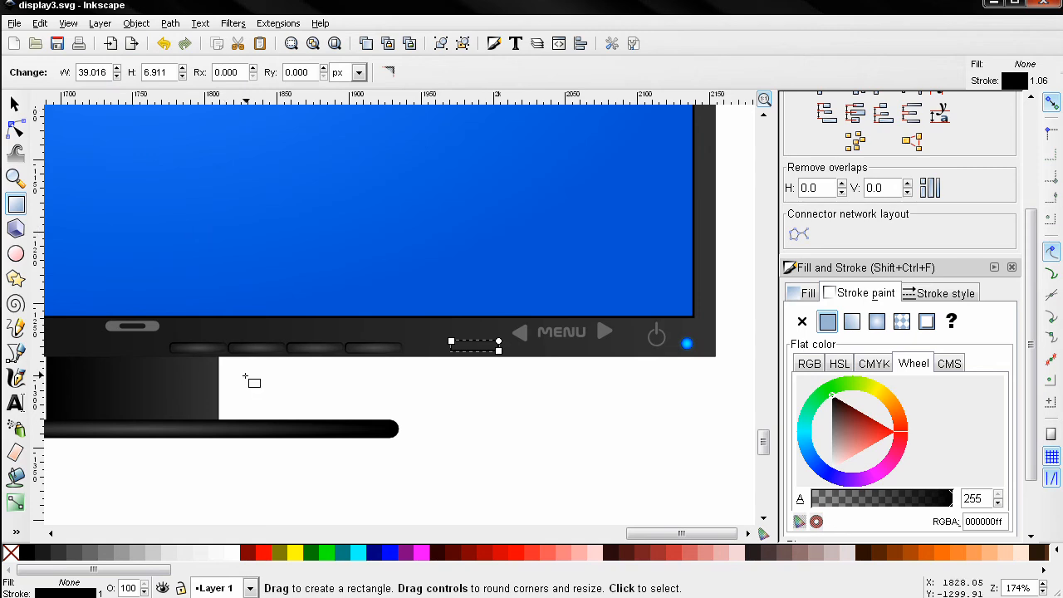
pyautogui.doubleClick(156, 72)
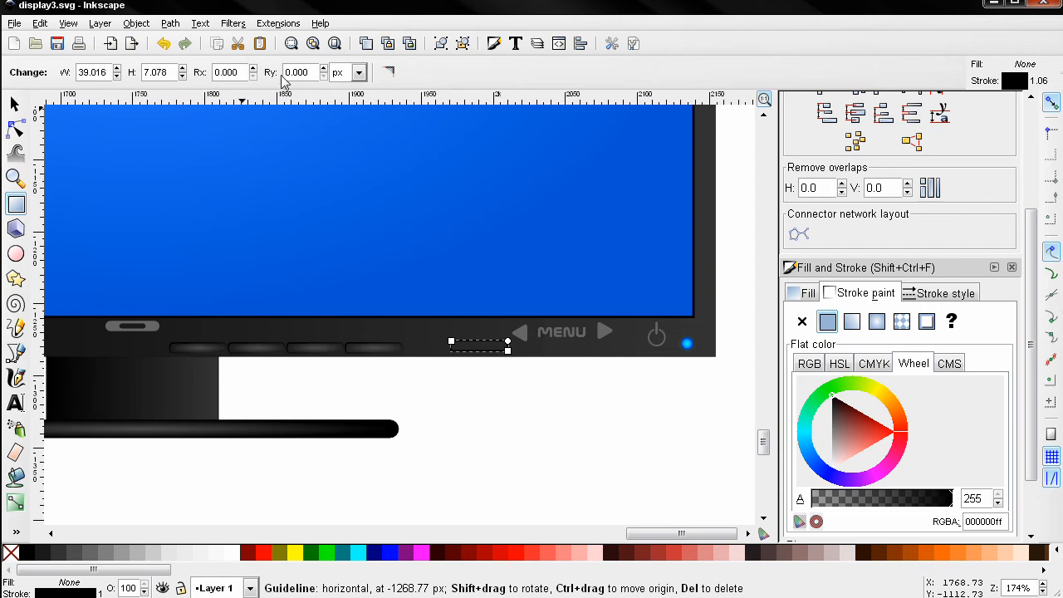
pyautogui.moveTo(311, 73); pyautogui.dragTo(270, 72)
pyautogui.write('2.277')
# - Set the rounded rectangle's stroke width to 0.996 px
pyautogui.click(930, 296)
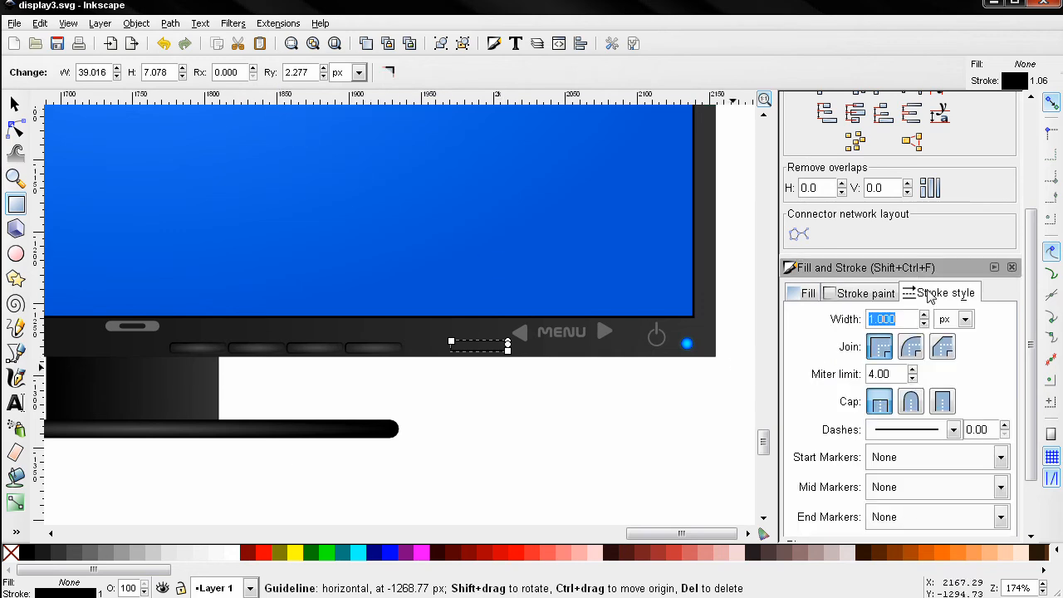
pyautogui.write('0')
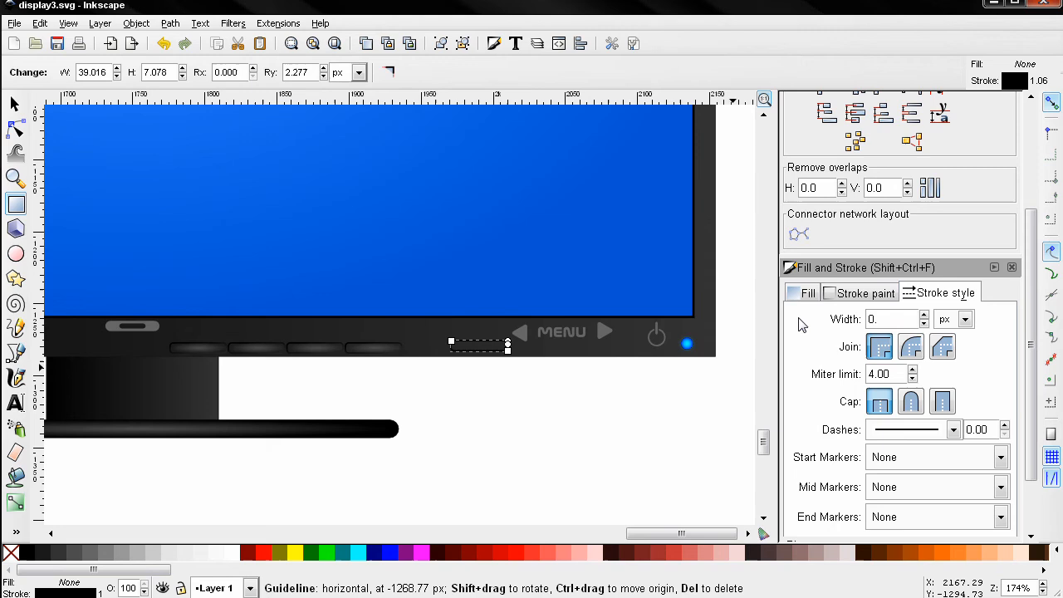
pyautogui.write('.996')
pyautogui.press('Return')
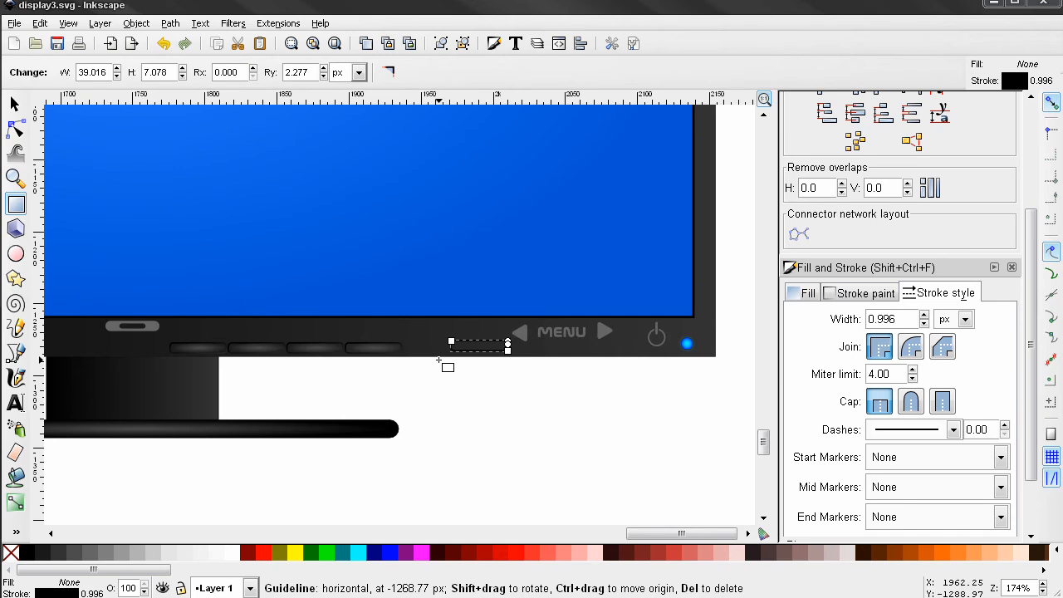
pyautogui.click(14, 103)
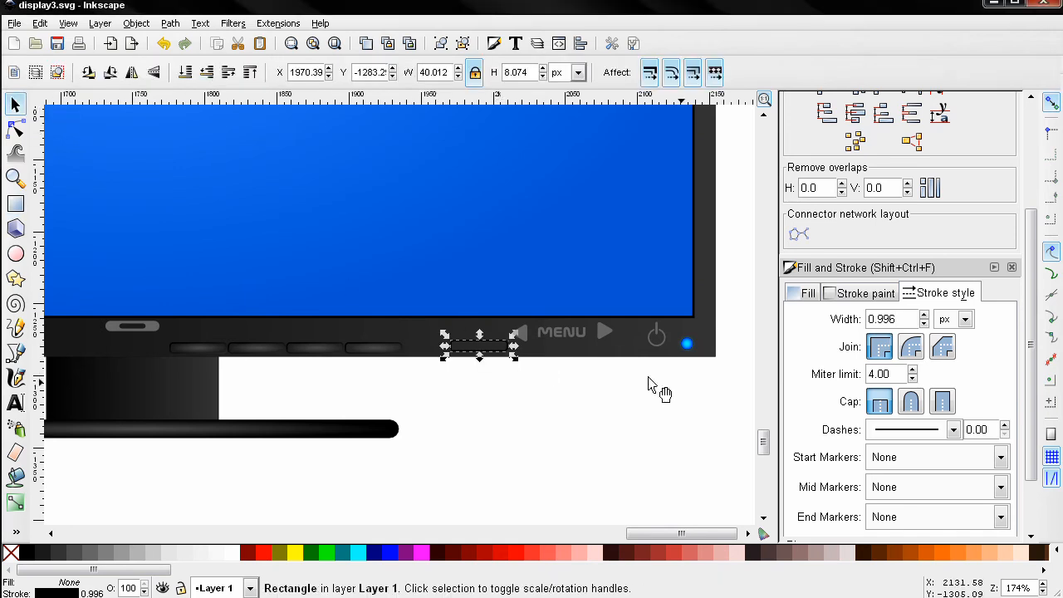
# - Colour the rounded rectangle's stroke 919191ff and set its opacity to 43.2%
pyautogui.click(864, 294)
pyautogui.moveTo(966, 521); pyautogui.dragTo(986, 524)
pyautogui.write('919191ff')
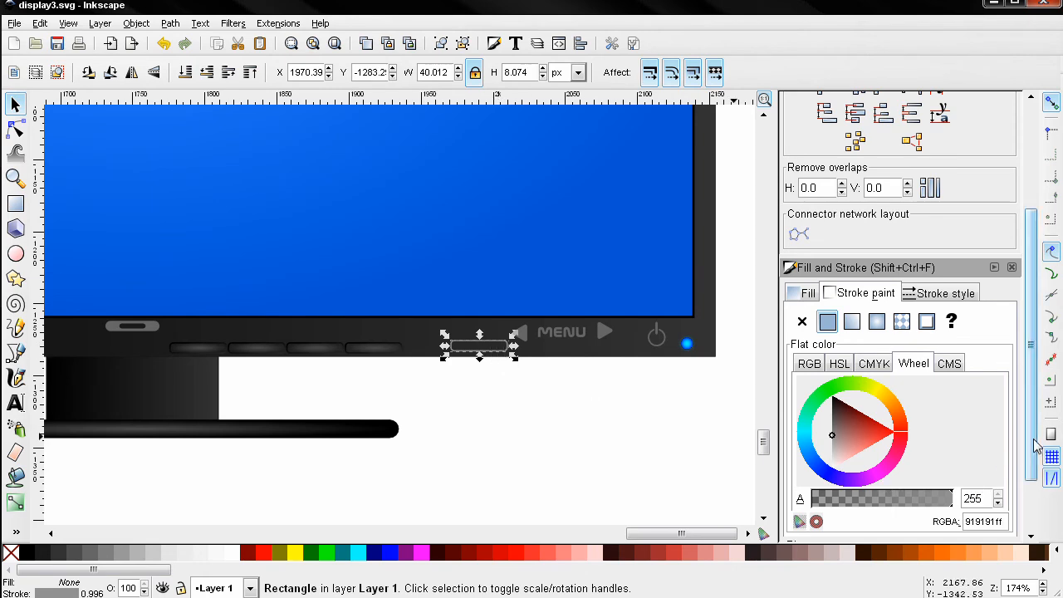
pyautogui.scroll(-2, 1024, 515)
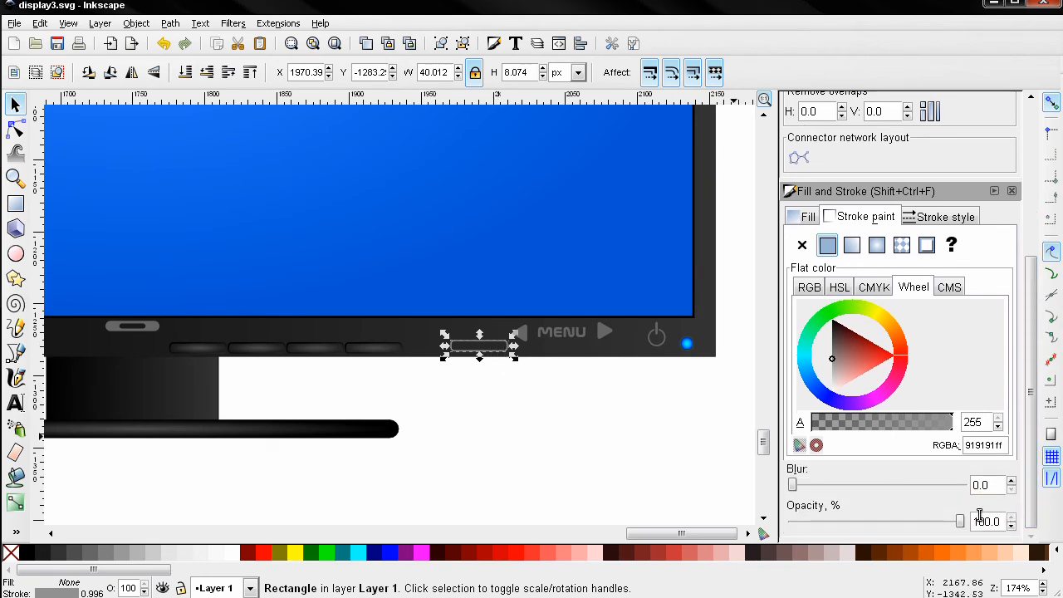
pyautogui.tripleClick(980, 521)
pyautogui.write('43.2')
pyautogui.press('Return')
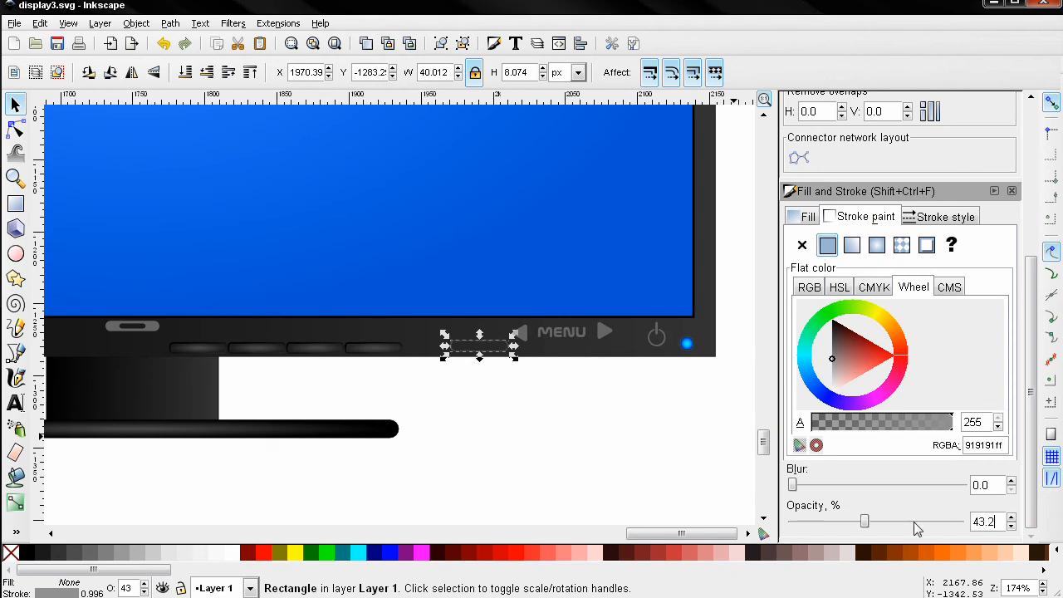
# - Apply a linear gradient to the rectangle's stroke and run it nearly vertically from the top edge to just below the bezel
pyautogui.click(854, 246)
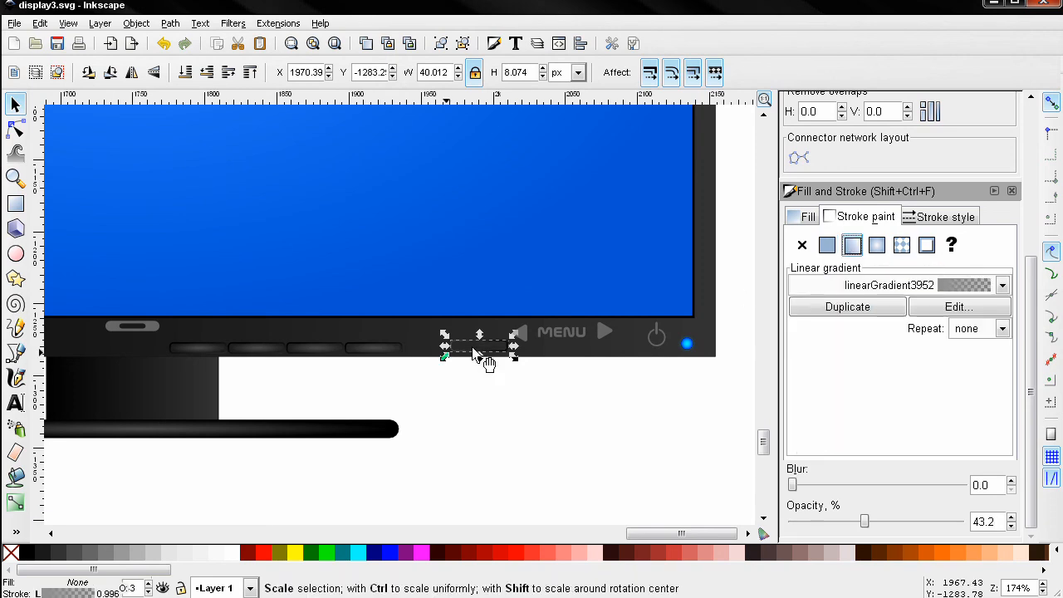
pyautogui.click(15, 502)
pyautogui.moveTo(509, 346)
pyautogui.mouseDown()
pyautogui.moveTo(479, 340)
pyautogui.moveTo(484, 358)
pyautogui.mouseUp()
pyautogui.scroll(1, 484, 358)
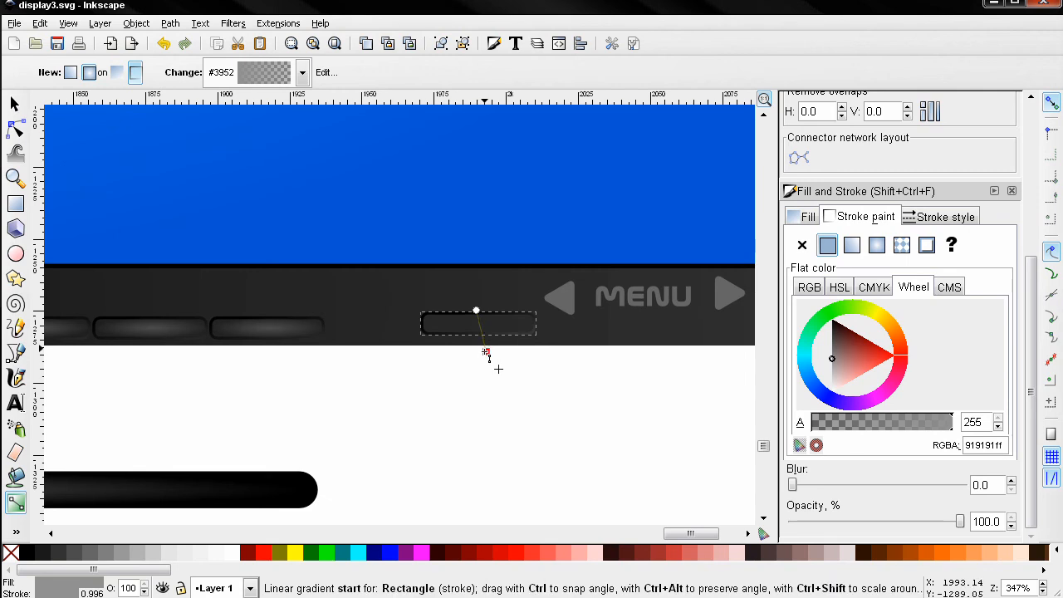
pyautogui.click(485, 352)
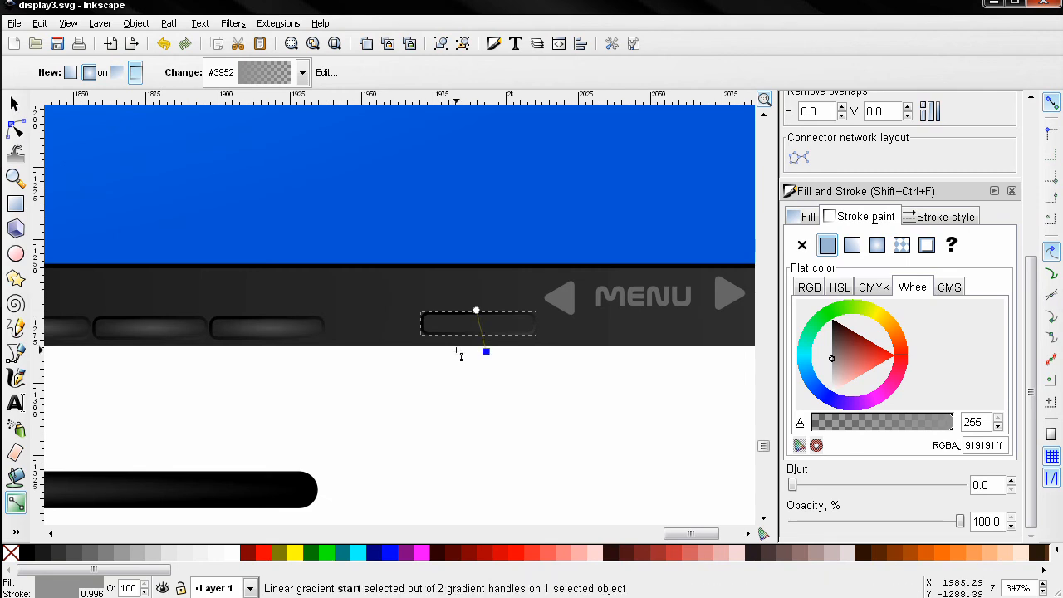
# - Compare the stroke gradient with the existing button's and extend its lower end slightly farther below the bezel
pyautogui.click(246, 326)
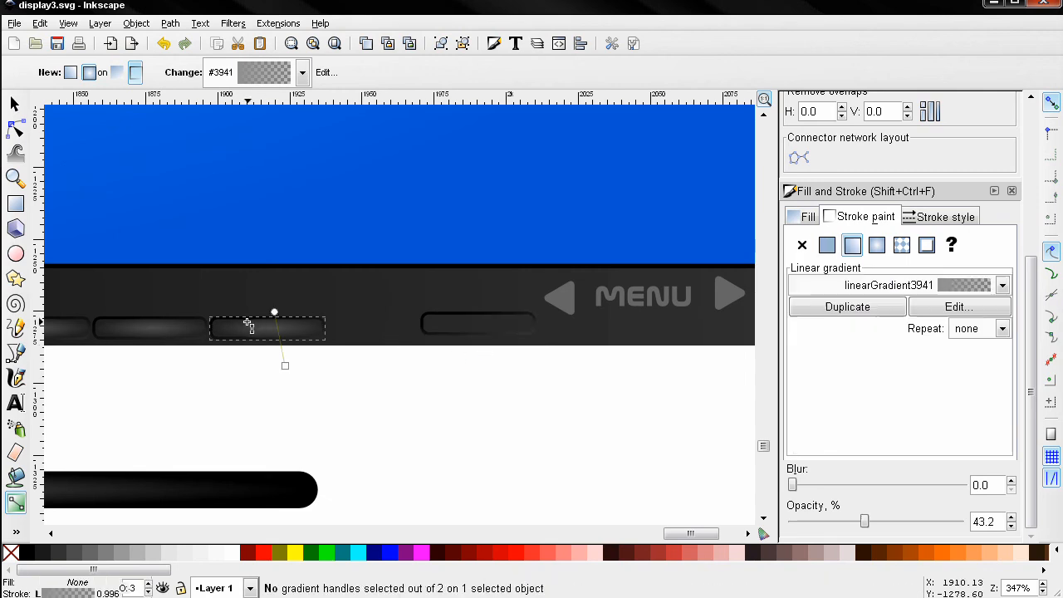
pyautogui.click(505, 330)
pyautogui.click(482, 322)
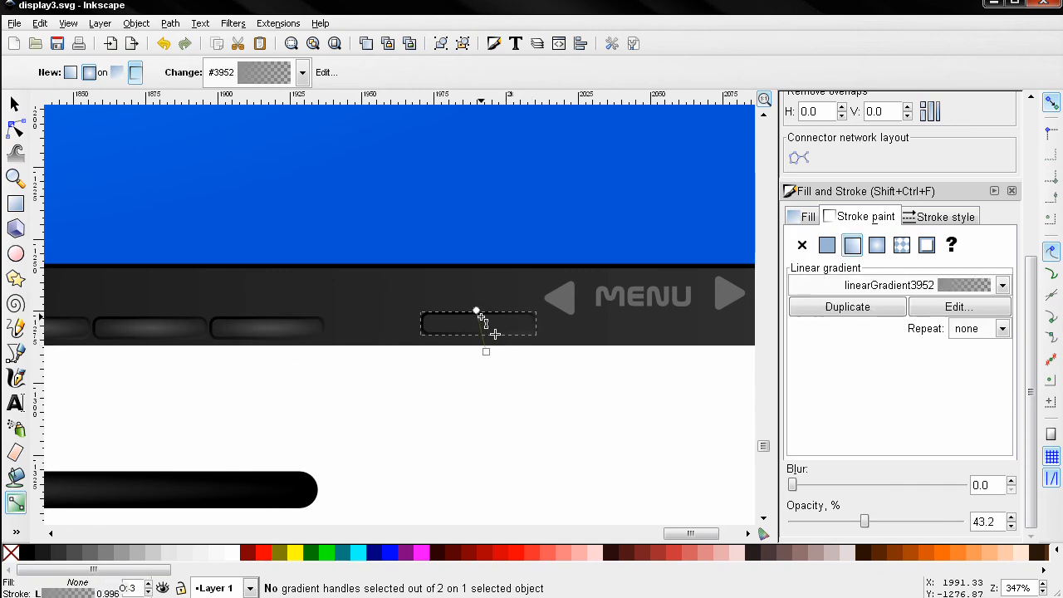
pyautogui.click(494, 361)
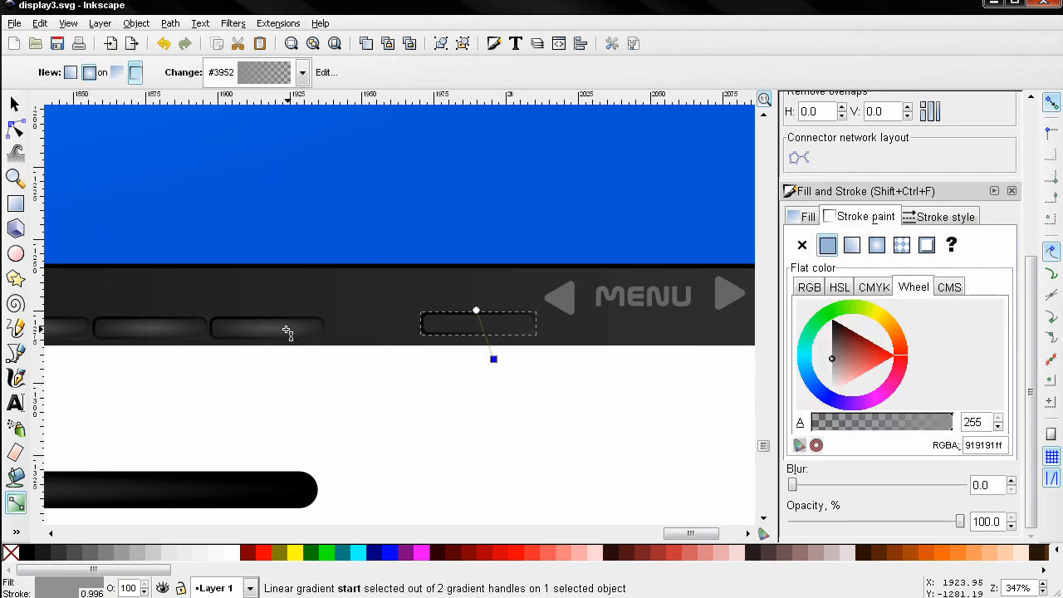
pyautogui.click(285, 329)
pyautogui.hotkey('ctrl', 'shift', 'v')
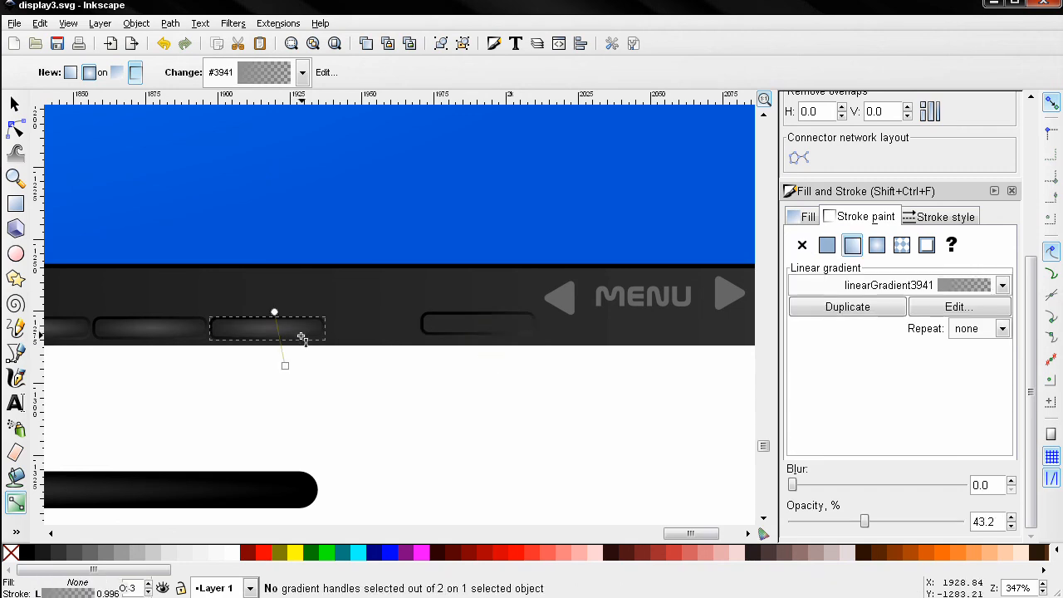
pyautogui.click(496, 324)
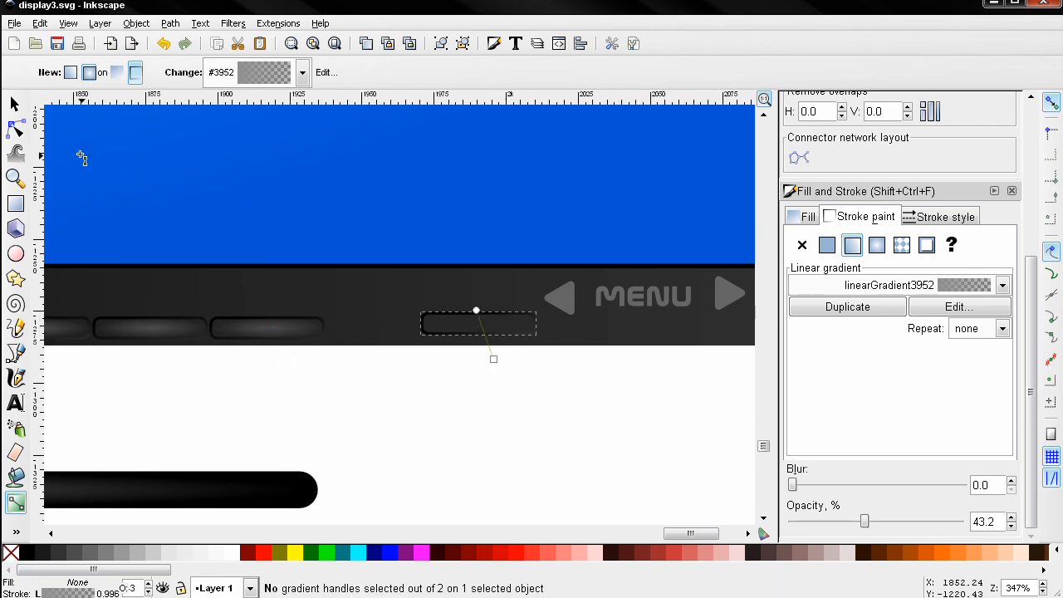
# - Duplicate the button outline and remove the copy's stroke
pyautogui.click(15, 104)
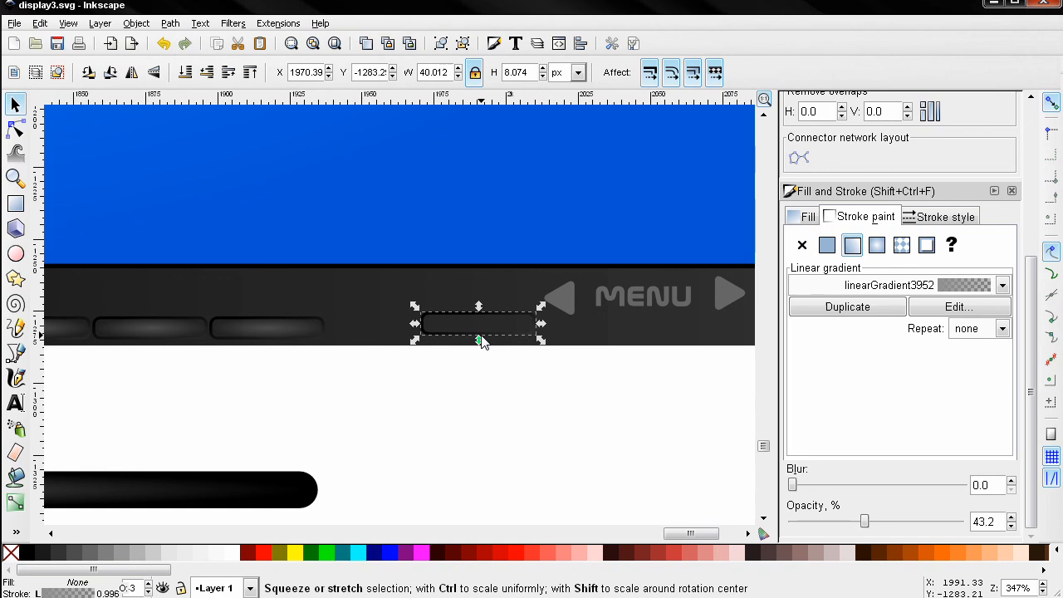
pyautogui.press('ctrl')
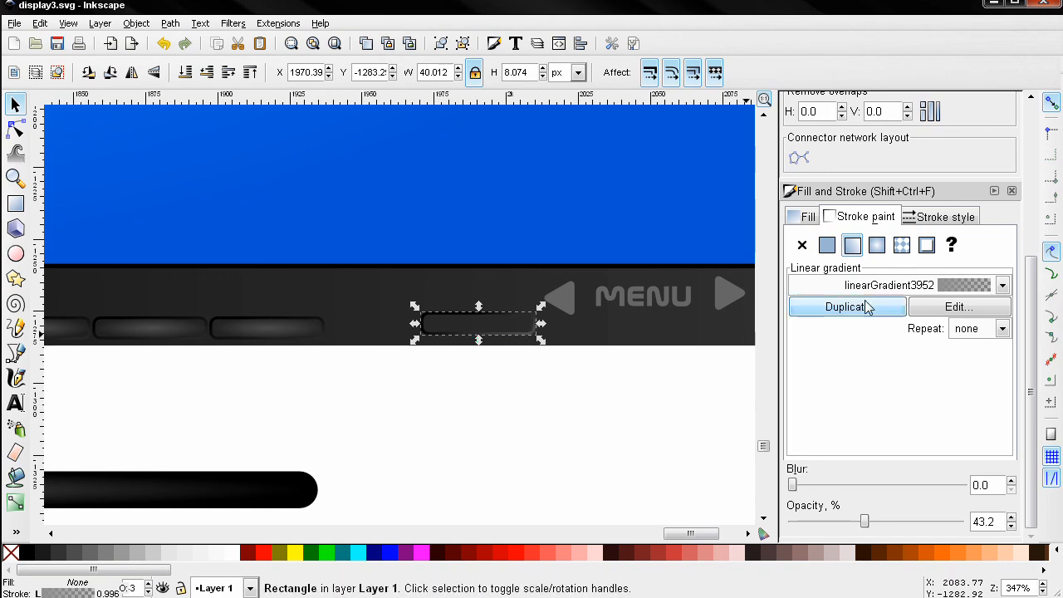
pyautogui.click(803, 245)
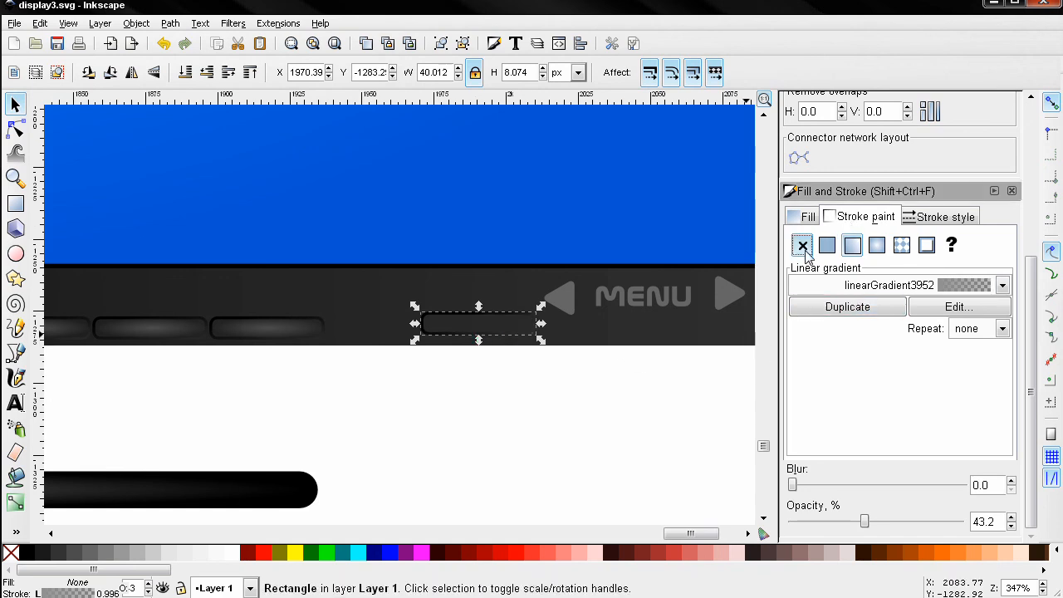
pyautogui.click(802, 217)
# - Fill the duplicate with a radial gradient of 4d4d4dff and raise its opacity to 100%
pyautogui.click(827, 248)
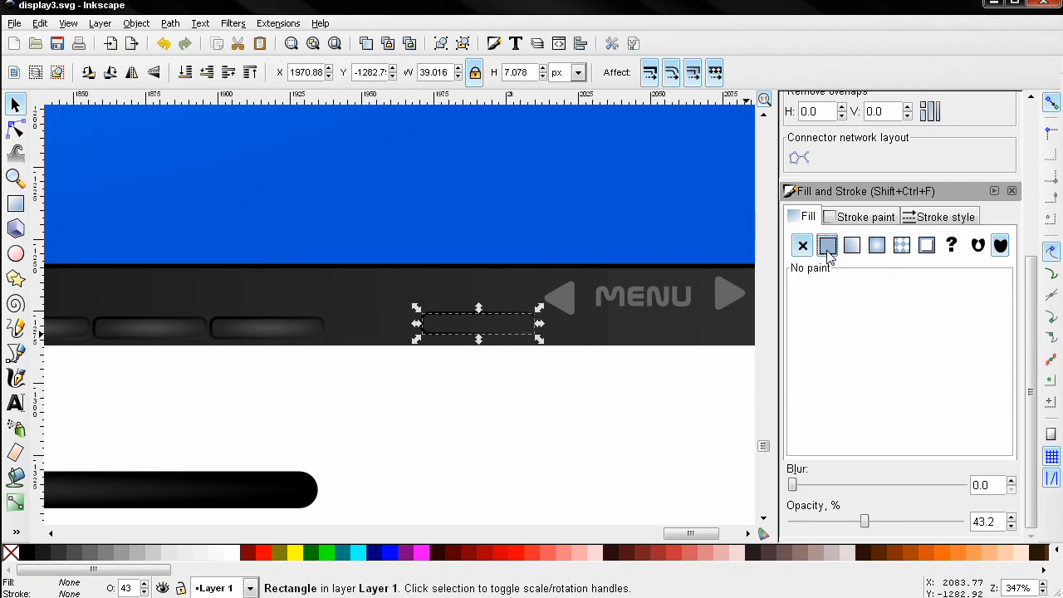
pyautogui.click(75, 554)
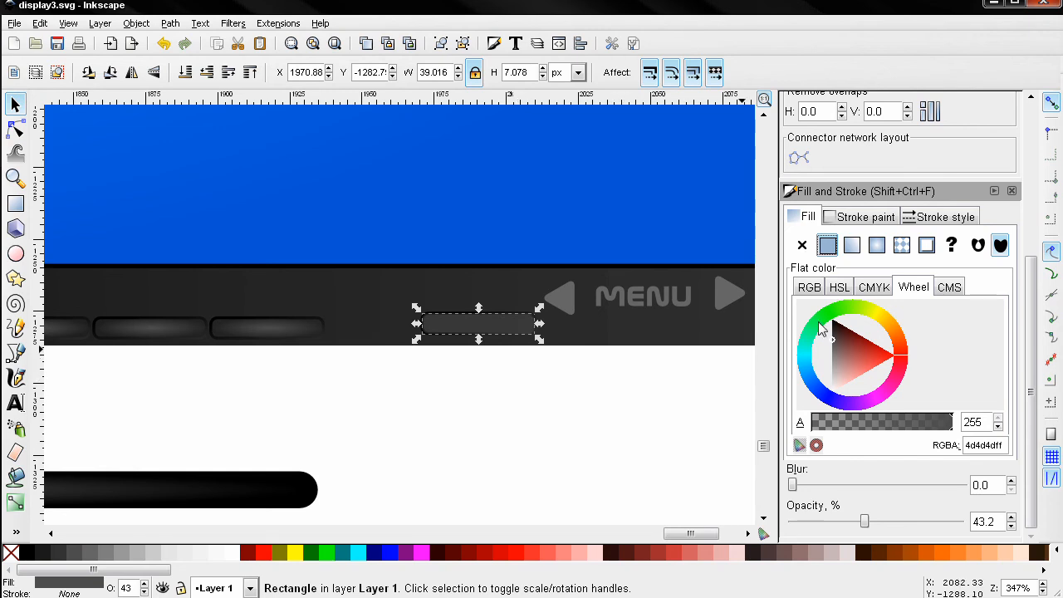
pyautogui.click(878, 245)
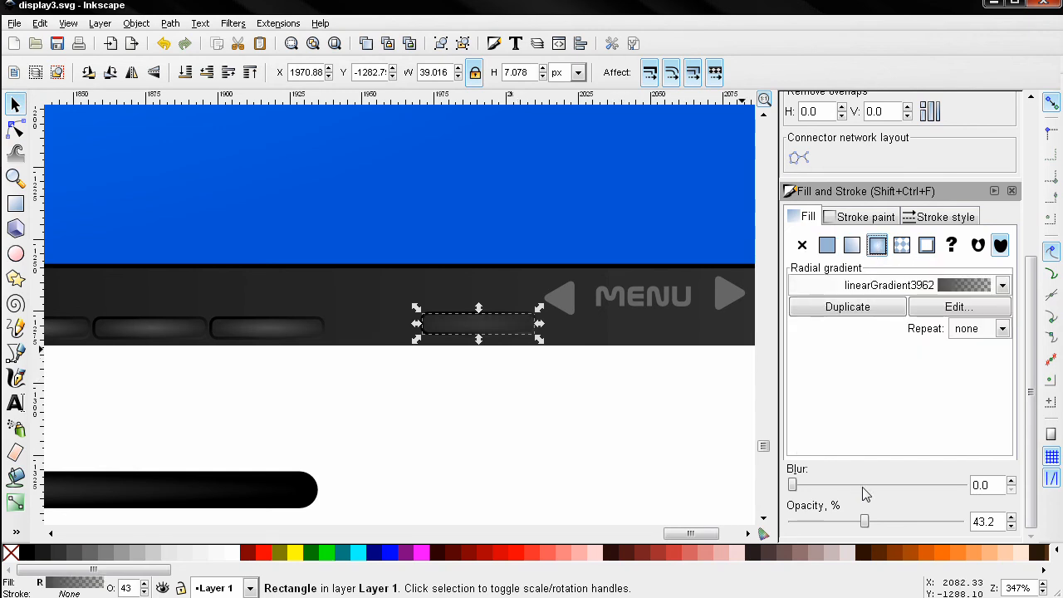
pyautogui.moveTo(868, 522); pyautogui.dragTo(964, 521)
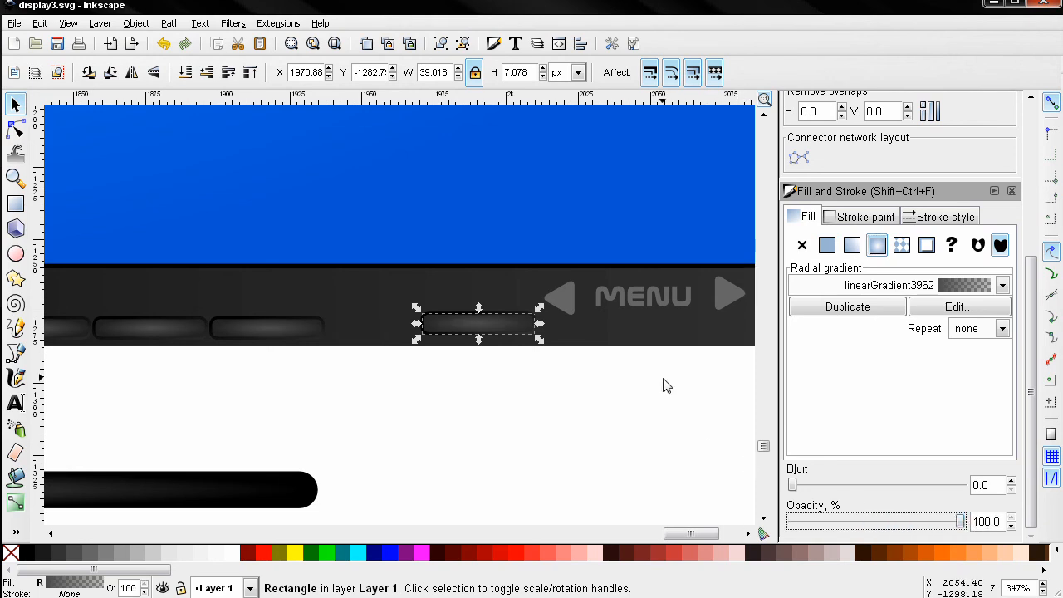
pyautogui.click(734, 482)
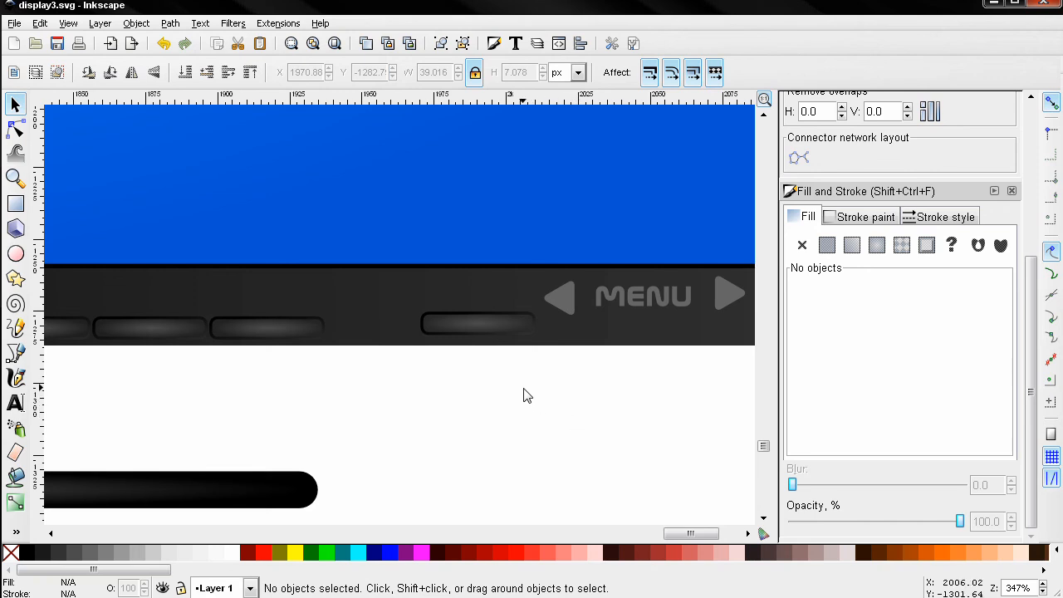
# - Slant the new button outline's stroke gradient by shifting its lower end slightly sideways, comparing its direction with the existing button's
pyautogui.hotkey('shift', 'Tab')
pyautogui.press('g')
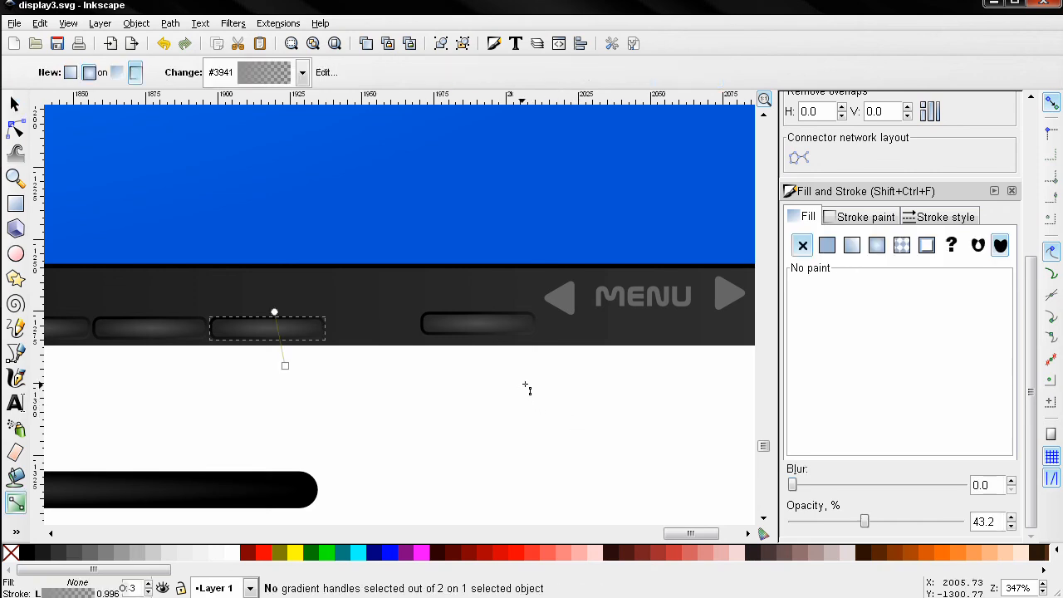
pyautogui.click(486, 324)
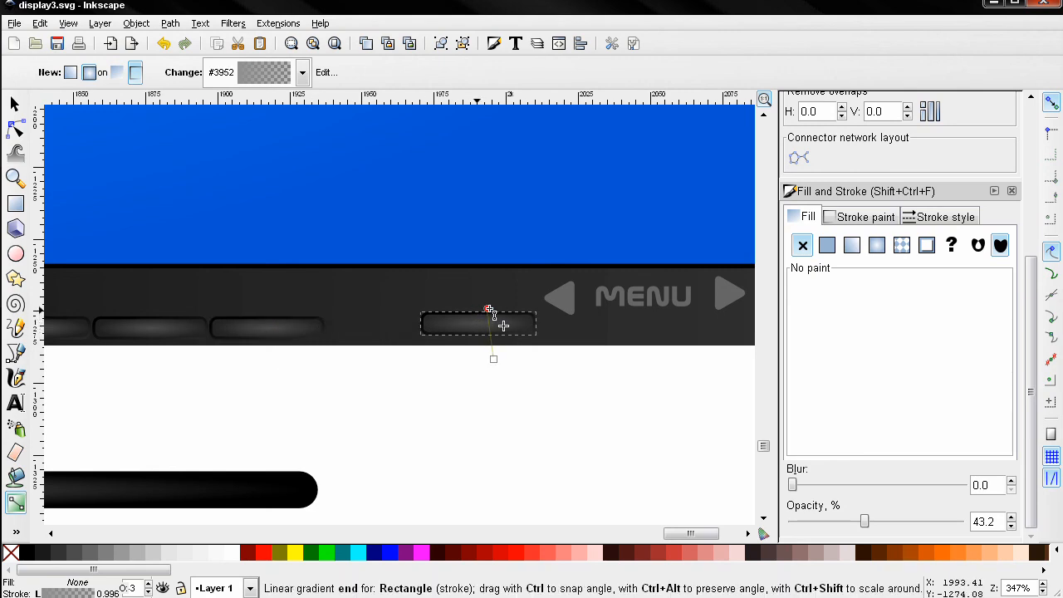
pyautogui.click(490, 309)
pyautogui.moveTo(494, 358); pyautogui.dragTo(506, 359)
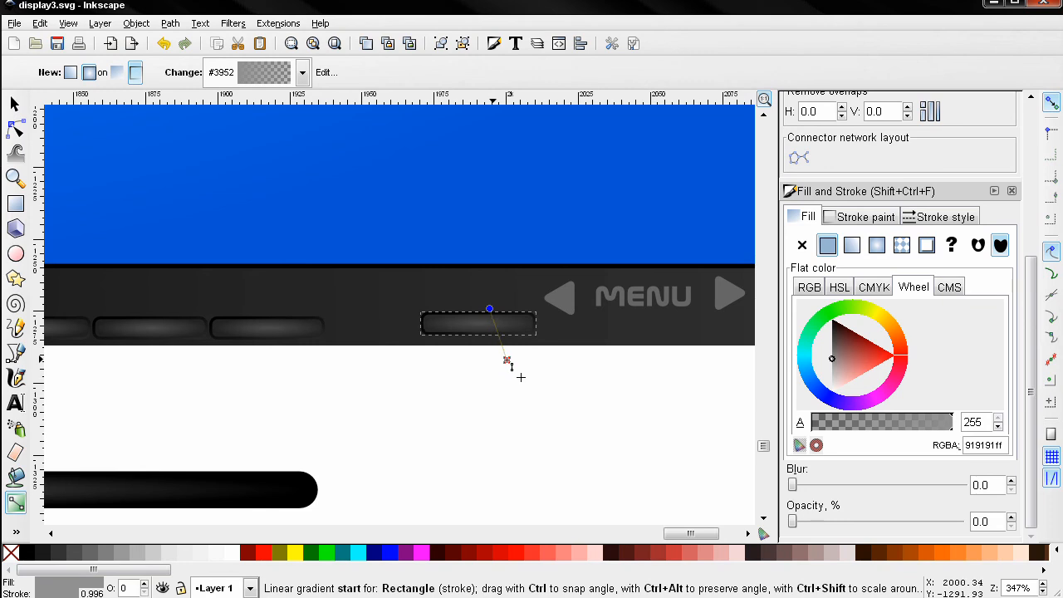
pyautogui.click(507, 359)
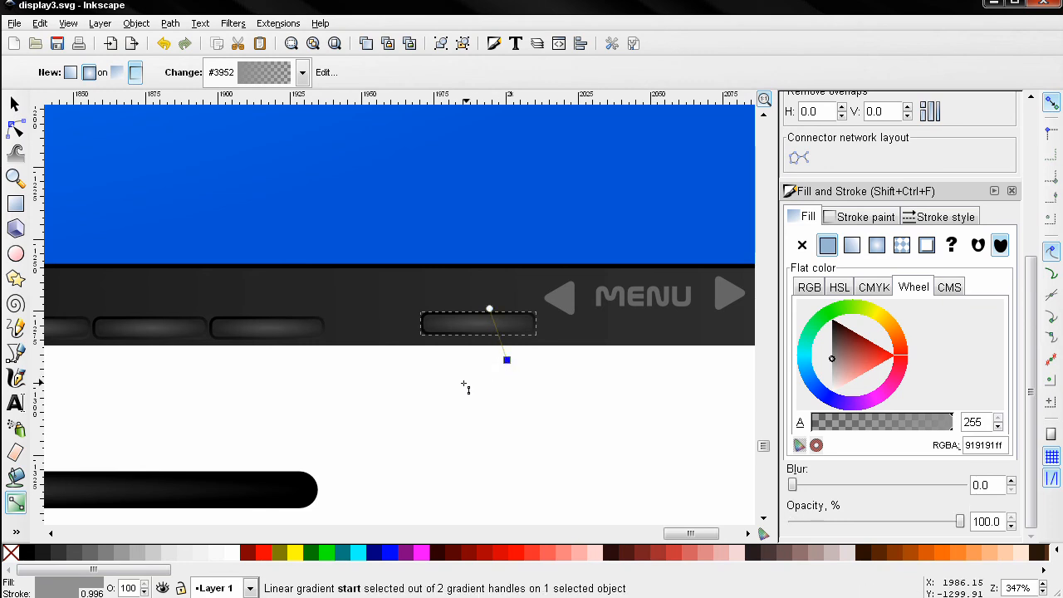
pyautogui.click(301, 330)
pyautogui.click(302, 339)
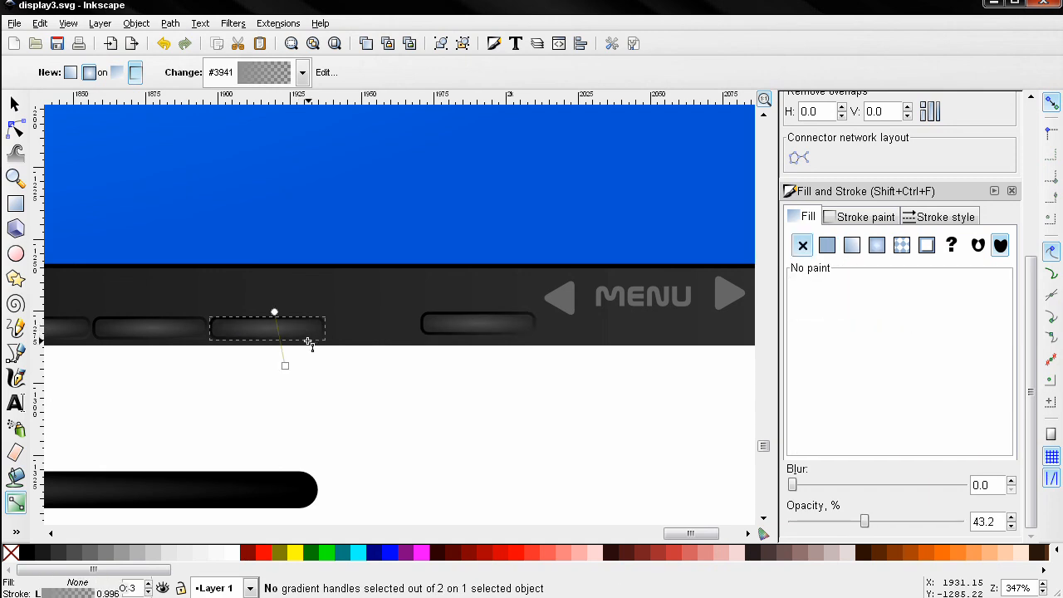
pyautogui.click(528, 323)
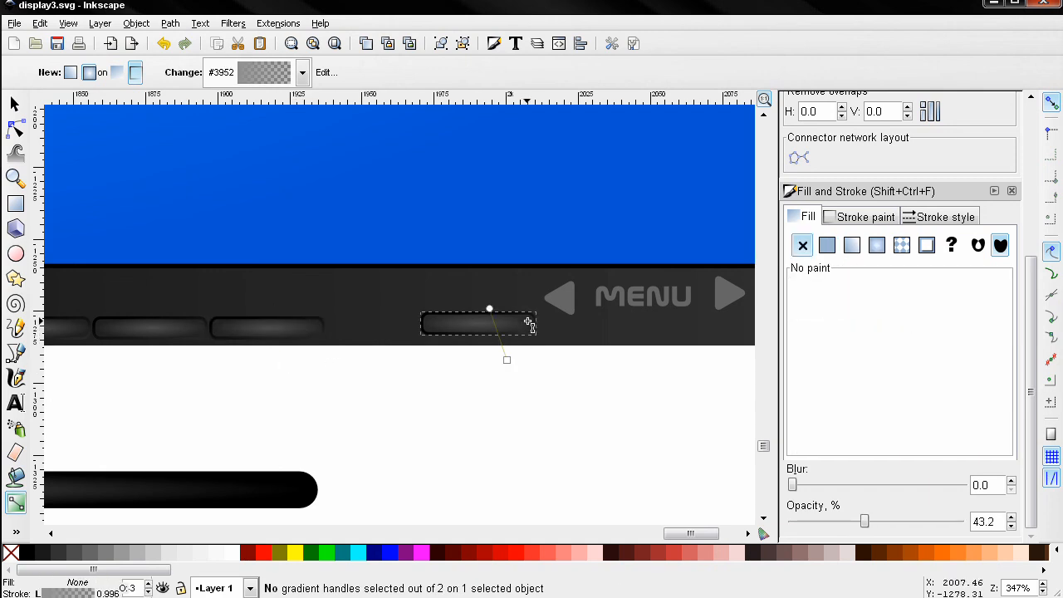
pyautogui.click(504, 363)
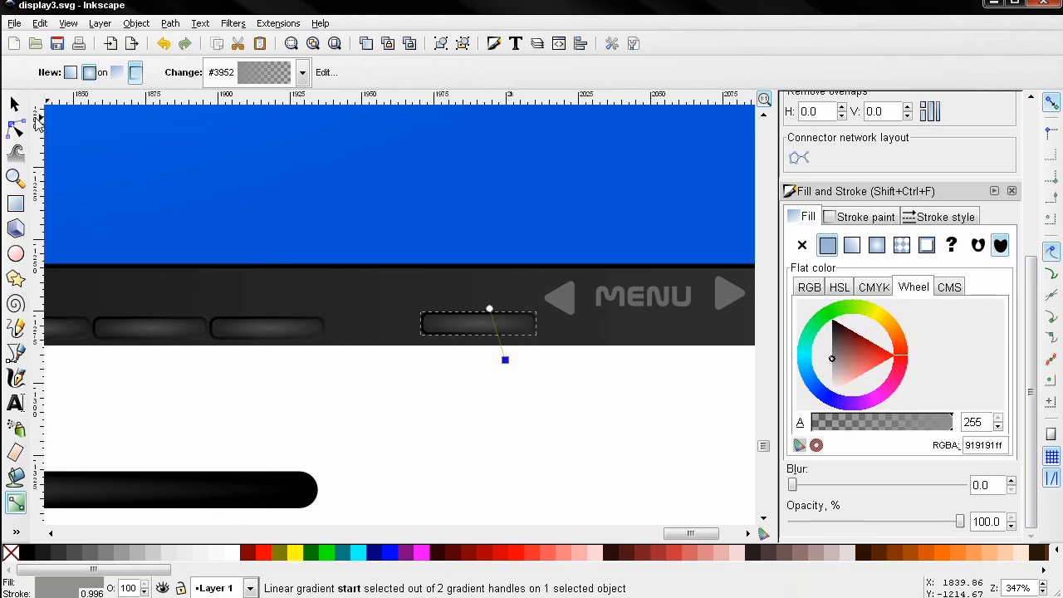
# - Select the three stacked rectangles of the new button and group them
pyautogui.press('s')
pyautogui.click(478, 413)
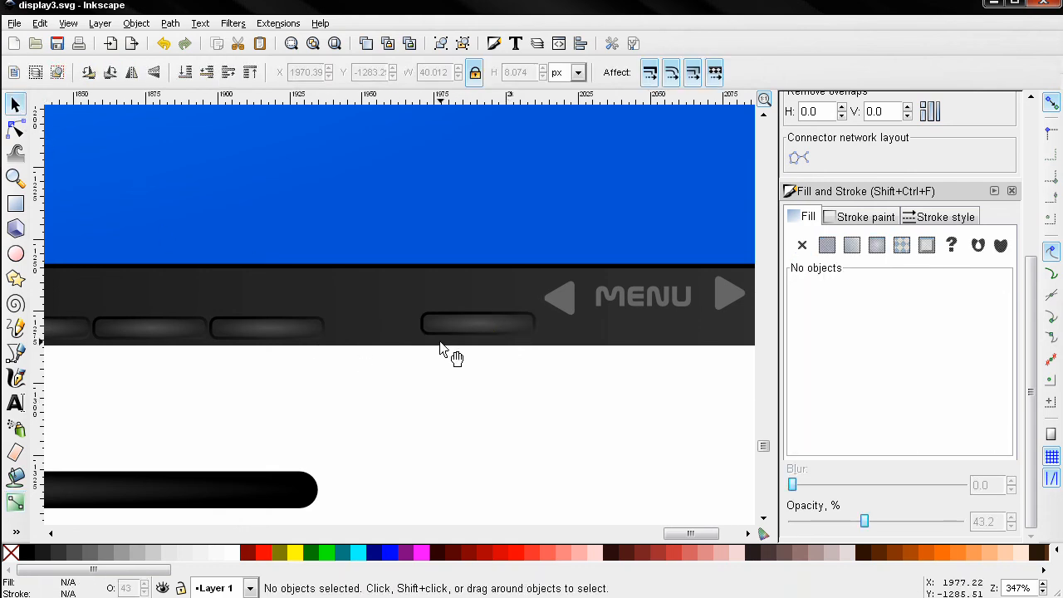
pyautogui.click(473, 337)
pyautogui.moveTo(565, 393); pyautogui.dragTo(384, 309)
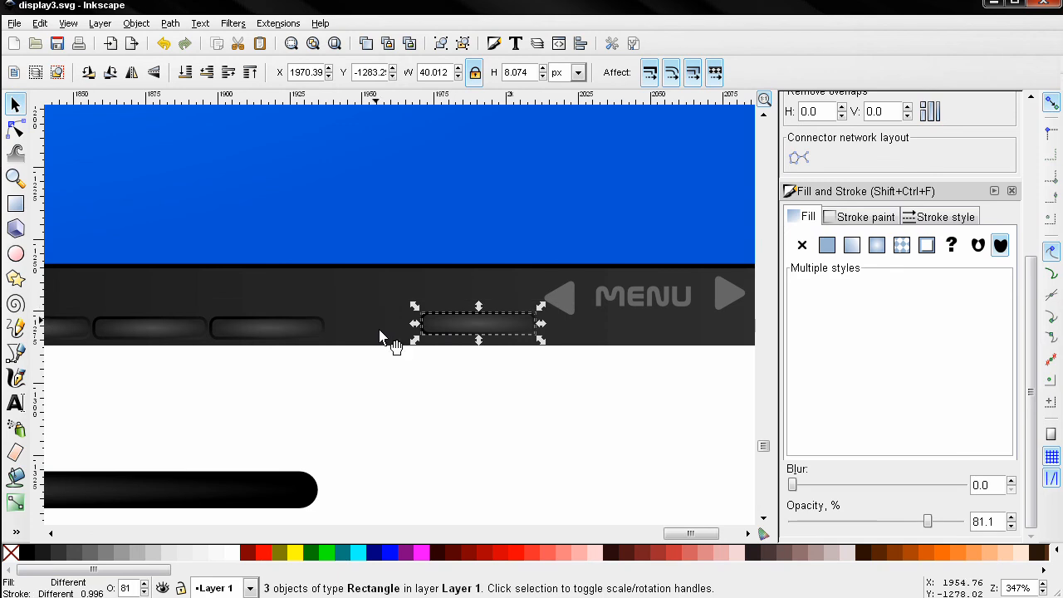
pyautogui.click(441, 45)
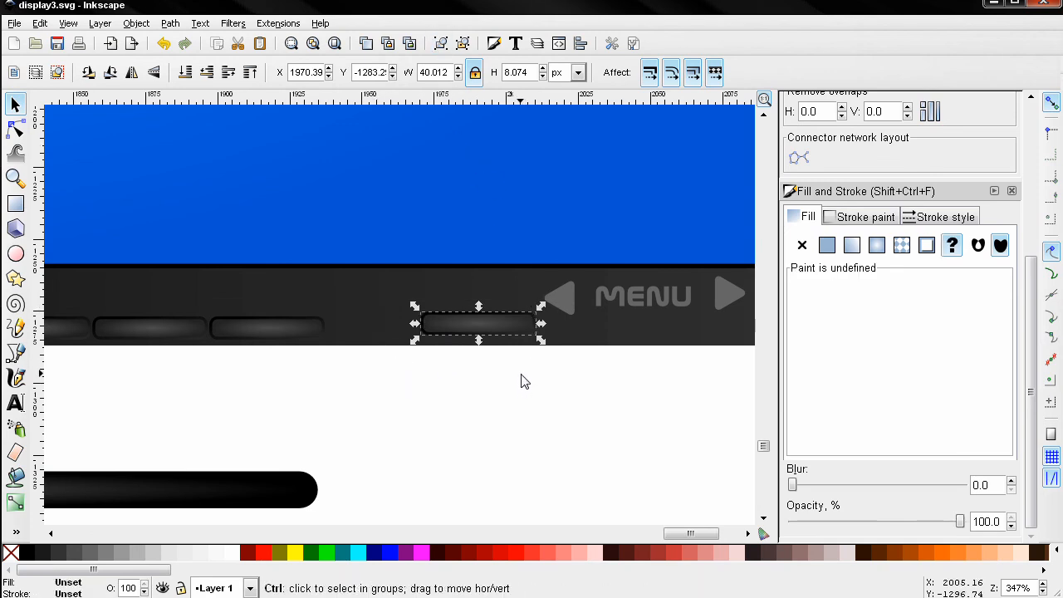
# - Duplicate the grouped button and place the copies side by side to form a row of four buttons beneath the labels
pyautogui.hotkey('ctrl', 'd')
pyautogui.moveTo(505, 340); pyautogui.dragTo(730, 326)
pyautogui.hotkey('ctrl', 'd')
pyautogui.moveTo(680, 376); pyautogui.dragTo(496, 402)
pyautogui.moveTo(533, 353); pyautogui.dragTo(655, 363)
# - Select all four buttons and distribute their centers equidistantly horizontally
pyautogui.keyDown('shift'); pyautogui.click(540, 355); pyautogui.keyUp('shift')
pyautogui.keyDown('shift'); pyautogui.click(389, 355); pyautogui.keyUp('shift')
pyautogui.keyDown('shift'); pyautogui.click(309, 356); pyautogui.keyUp('shift')
pyautogui.scroll(5, 925, 166)
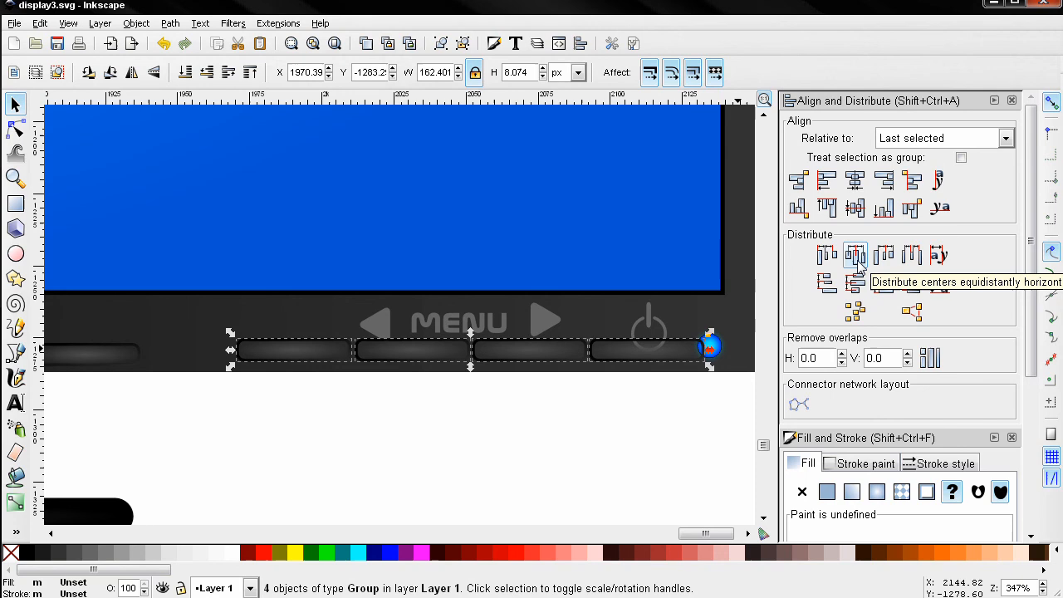
pyautogui.click(858, 263)
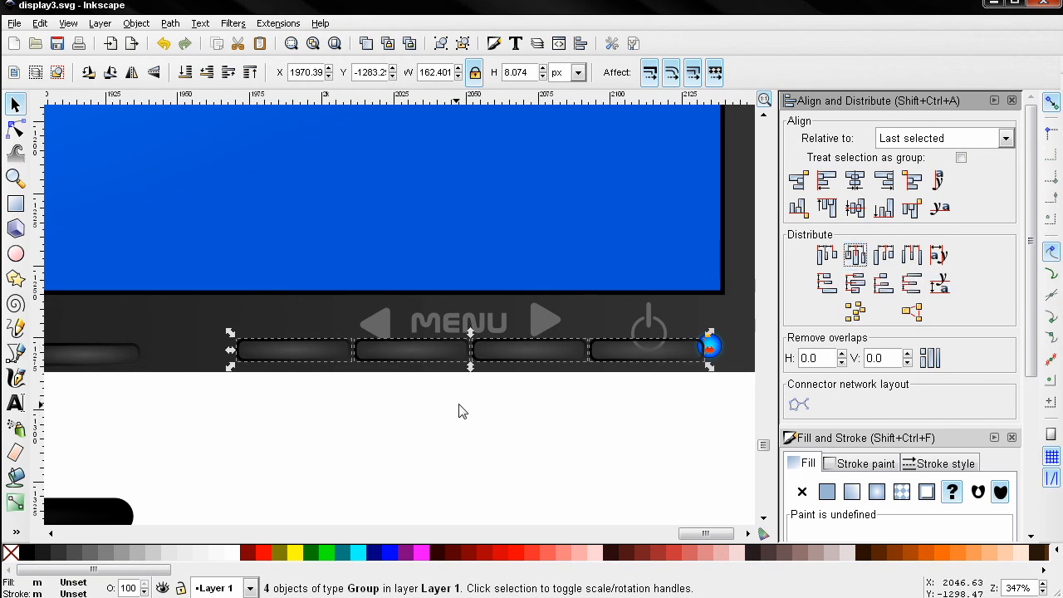
# - Move the new button row slightly left and down beneath the labels, and delete the old row of four buttons
pyautogui.scroll(-2, 463, 412)
pyautogui.moveTo(450, 390)
pyautogui.mouseDown()
pyautogui.moveTo(449, 402)
pyautogui.moveTo(441, 395)
pyautogui.mouseUp()
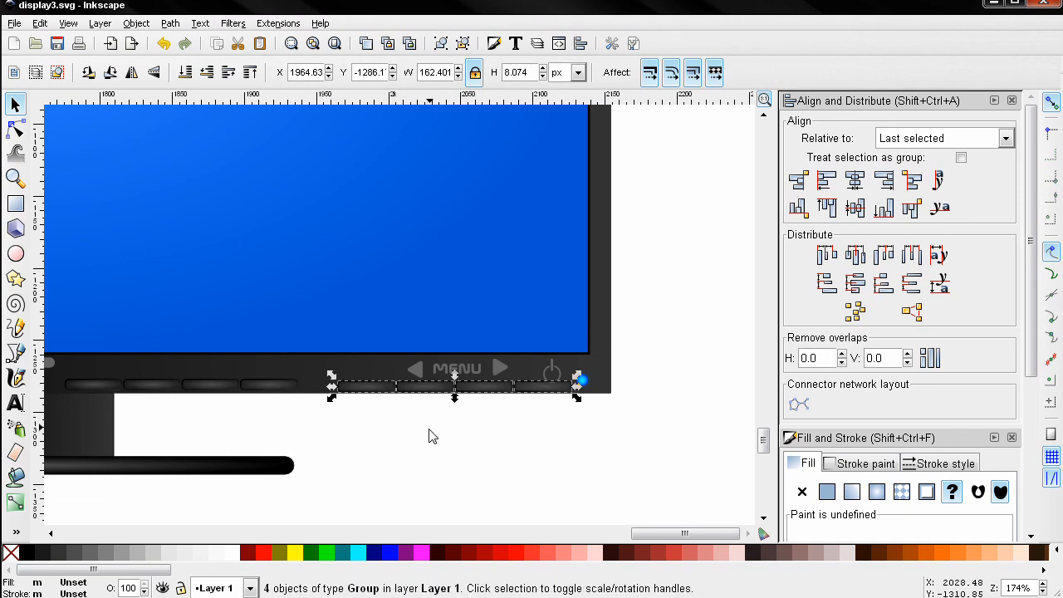
pyautogui.click(429, 437)
pyautogui.moveTo(308, 419); pyautogui.dragTo(51, 372)
pyautogui.click(126, 440)
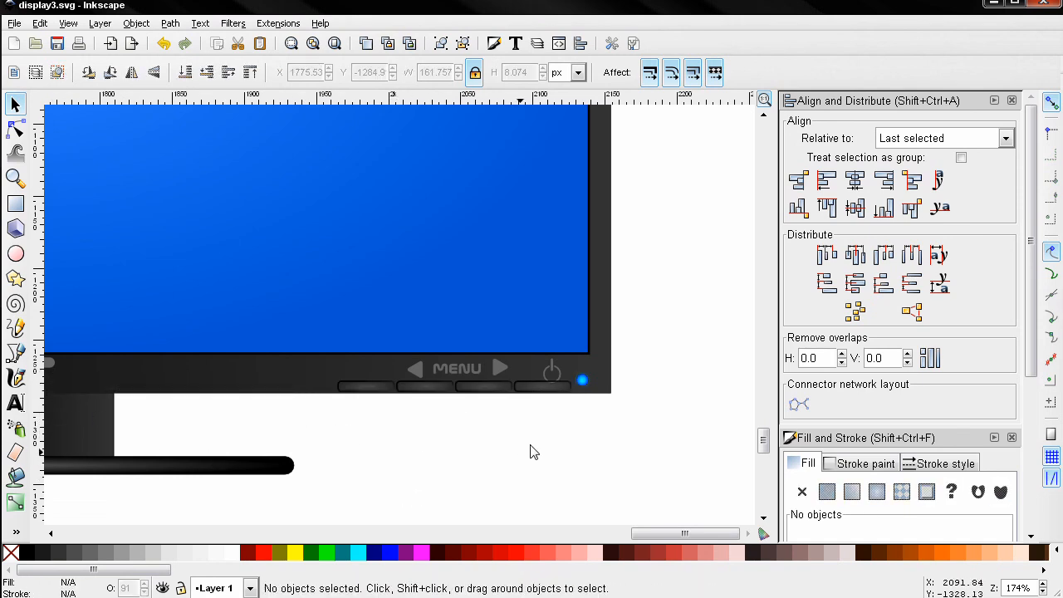
# - Reposition the arrows, MENU text and power symbol so each label is centered above its own button
pyautogui.click(552, 365)
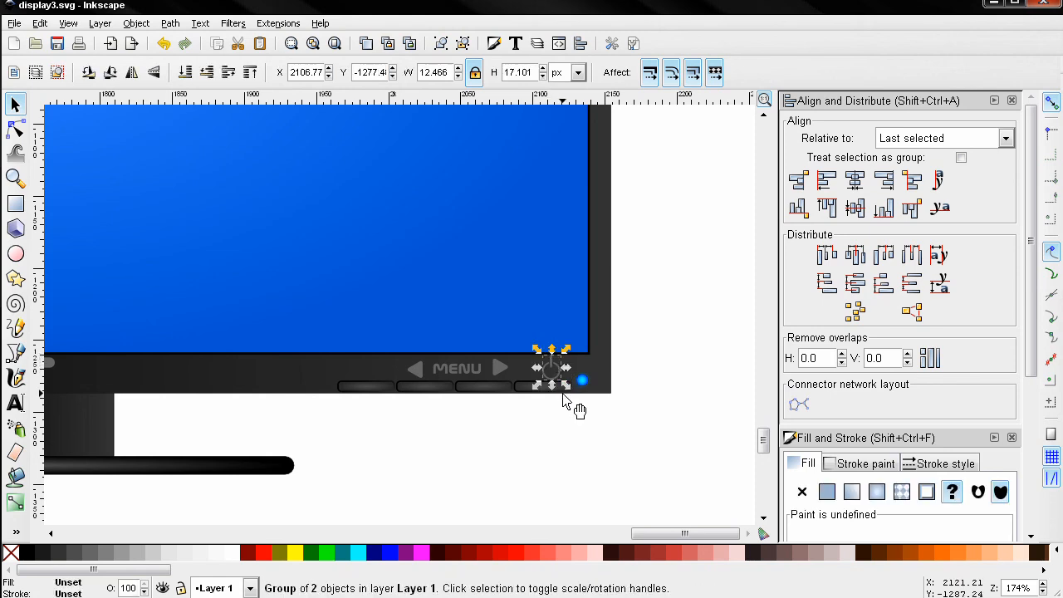
pyautogui.moveTo(564, 391); pyautogui.dragTo(545, 367)
pyautogui.click(562, 396)
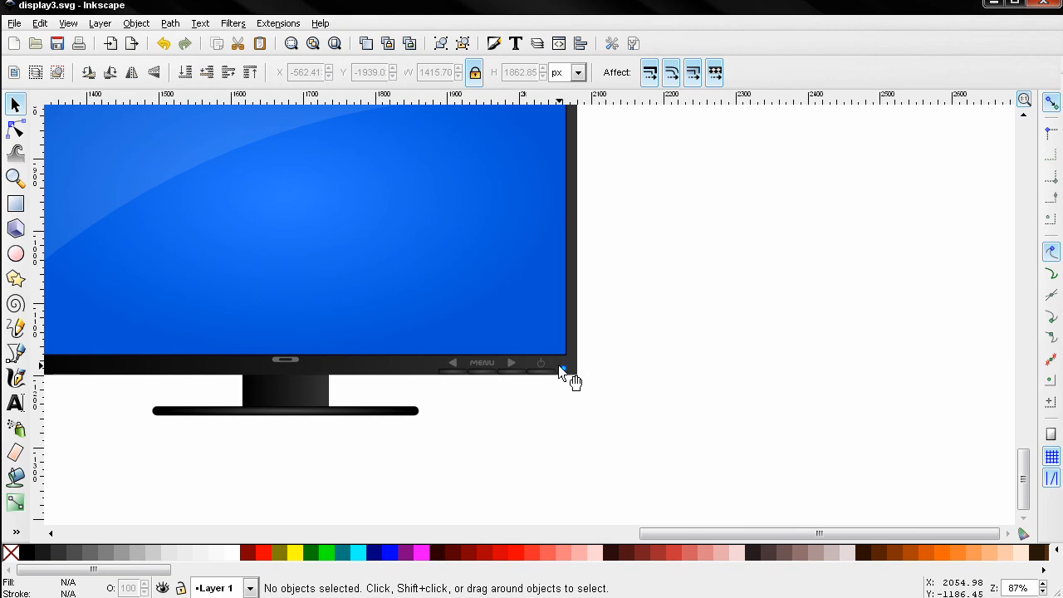
# - Examine the finished monitor and compare its control labels, buttons and power light with the other monitor above it
pyautogui.scroll(4, 526, 327)
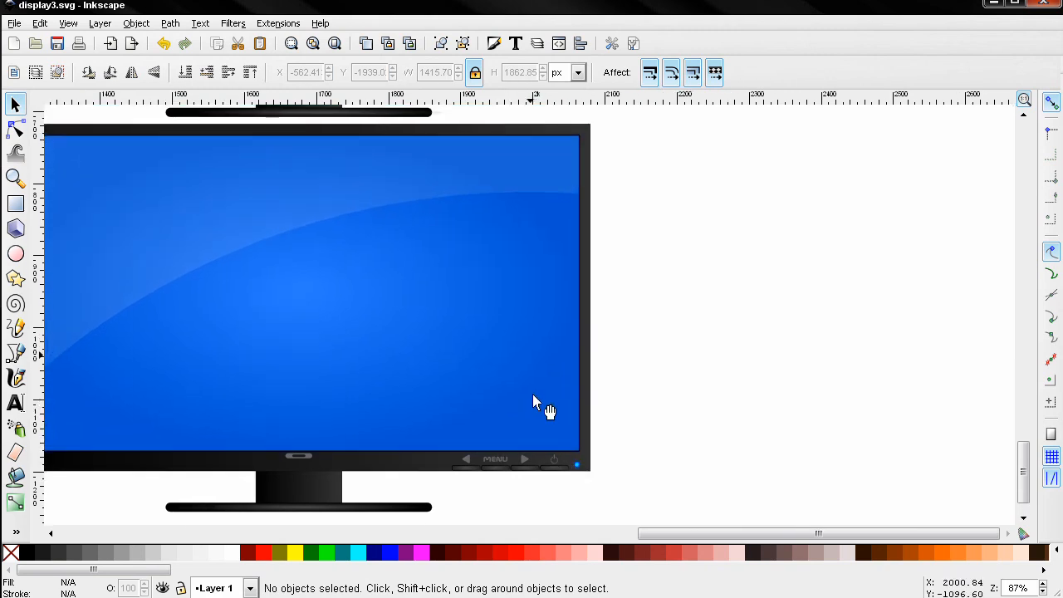
pyautogui.keyDown('ctrl'); pyautogui.scroll(-2, 544, 408); pyautogui.keyUp('ctrl')
pyautogui.moveTo(471, 295); pyautogui.dragTo(524, 376)
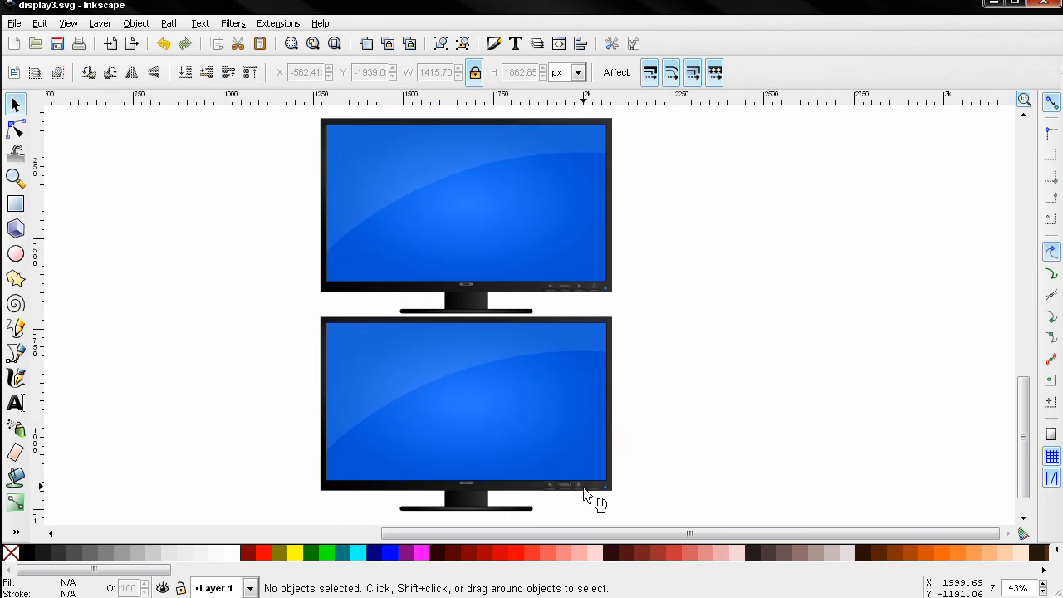
pyautogui.moveTo(593, 498); pyautogui.dragTo(627, 371)
pyautogui.scroll(2, 622, 369)
pyautogui.moveTo(550, 350); pyautogui.dragTo(632, 420)
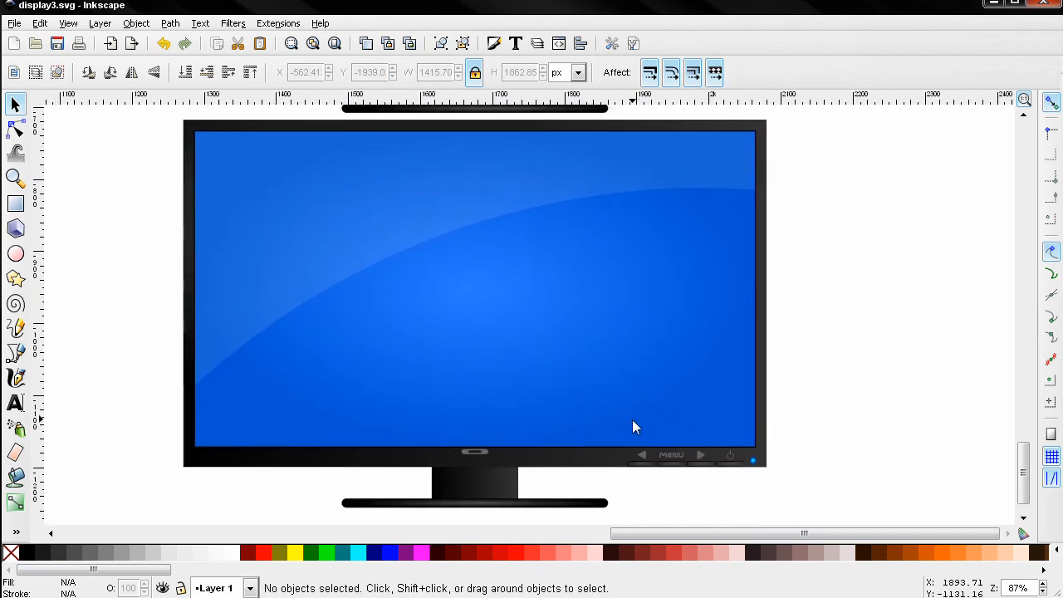
pyautogui.click(1044, 585)
pyautogui.moveTo(768, 470); pyautogui.dragTo(672, 408)
pyautogui.scroll(-2, 793, 472)
pyautogui.scroll(2, 612, 390)
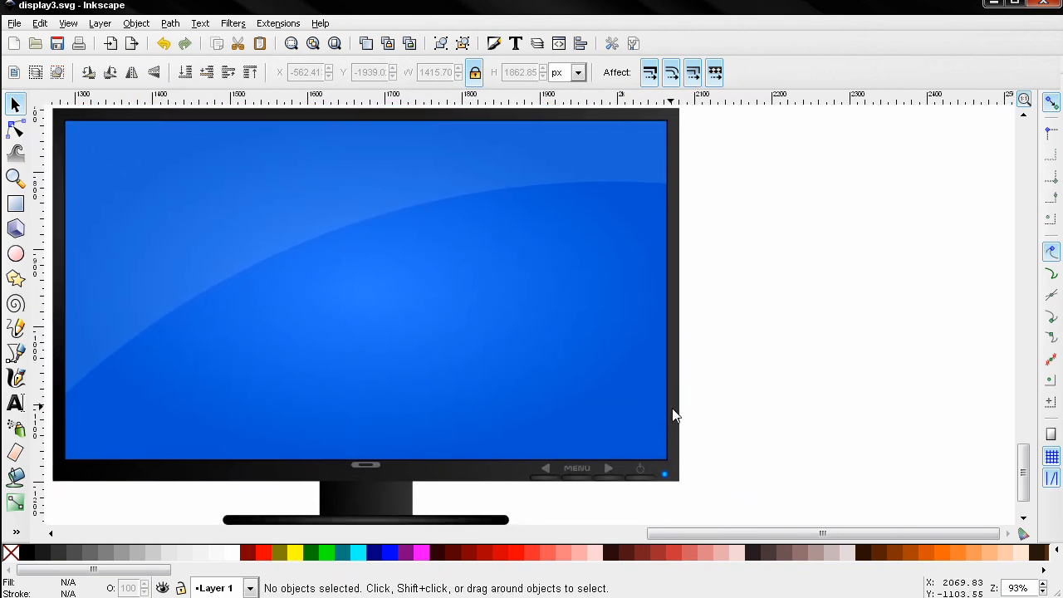